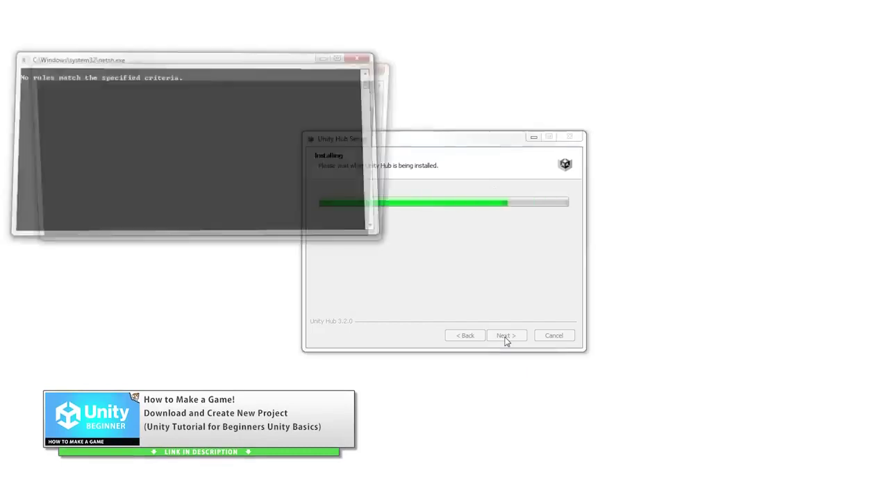
Install Unity Editor version 2022.2.1f1 with the default modules through Unity Hub.
left_click(507, 337)
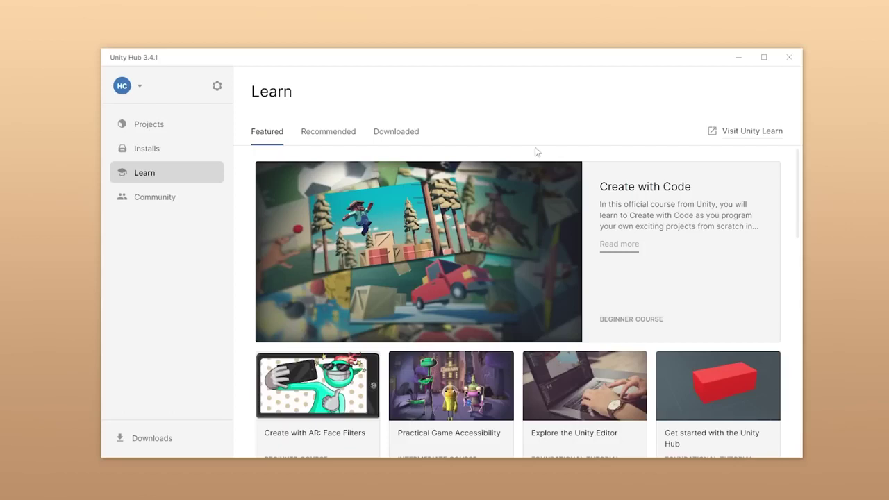
left_click(182, 151)
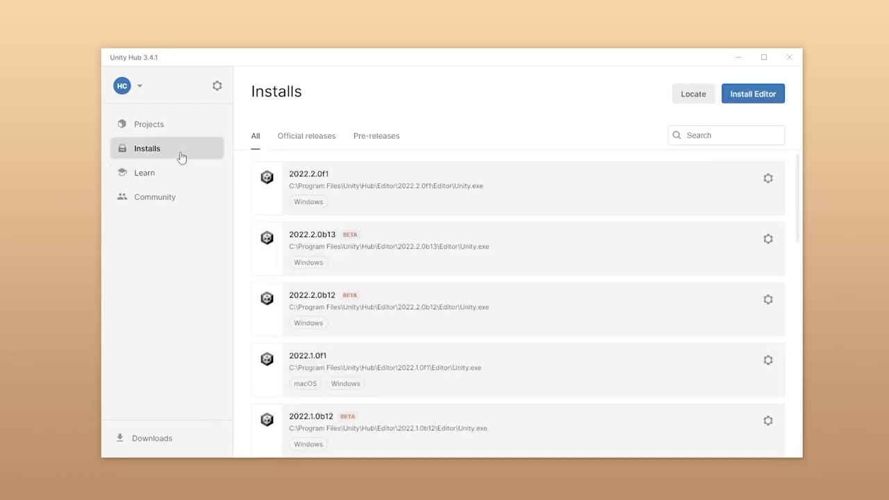
left_click(751, 97)
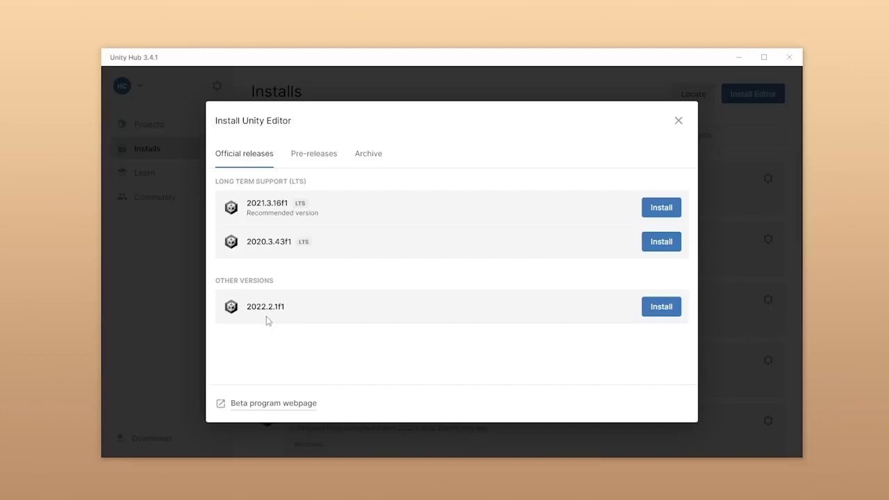
left_click(653, 307)
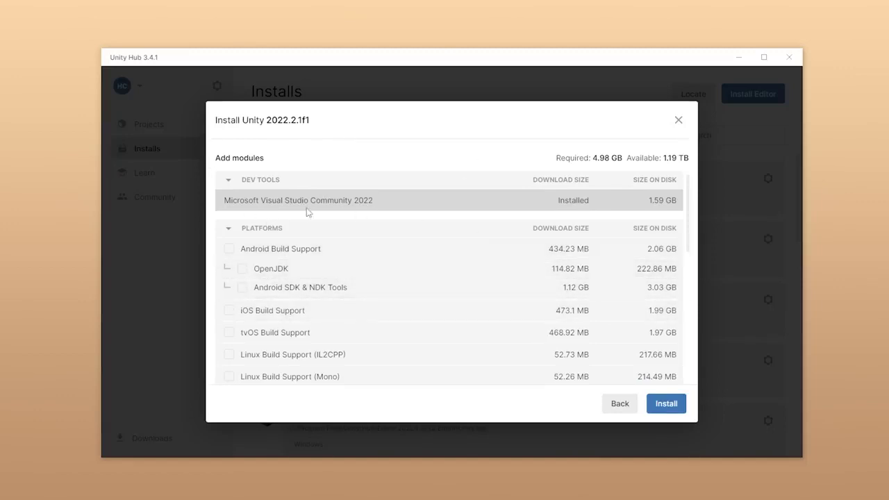
scroll(560, 280, "down", 10)
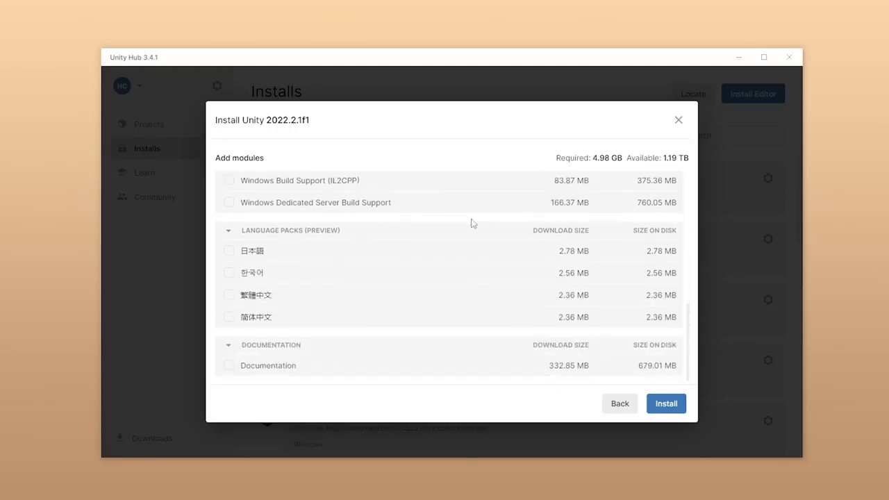
left_click(669, 404)
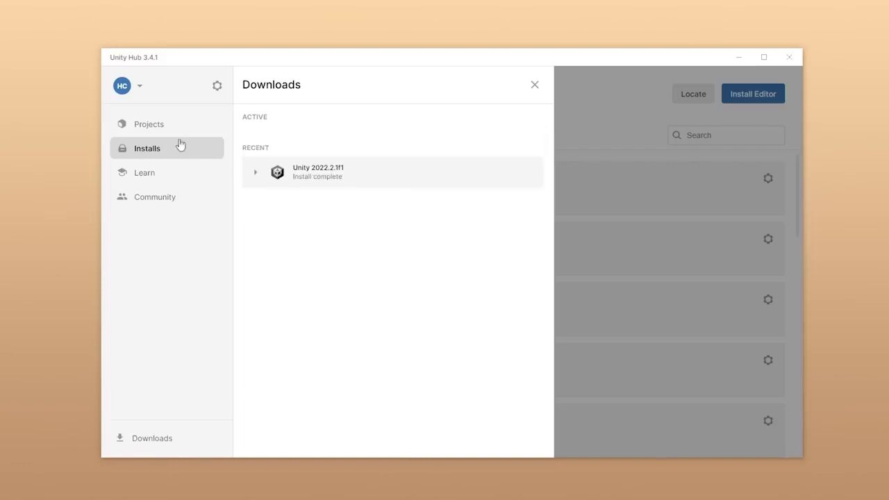
Start a new project on editor version 2022.2.1f1 and download the 3D (URP) template for it.
left_click(149, 126)
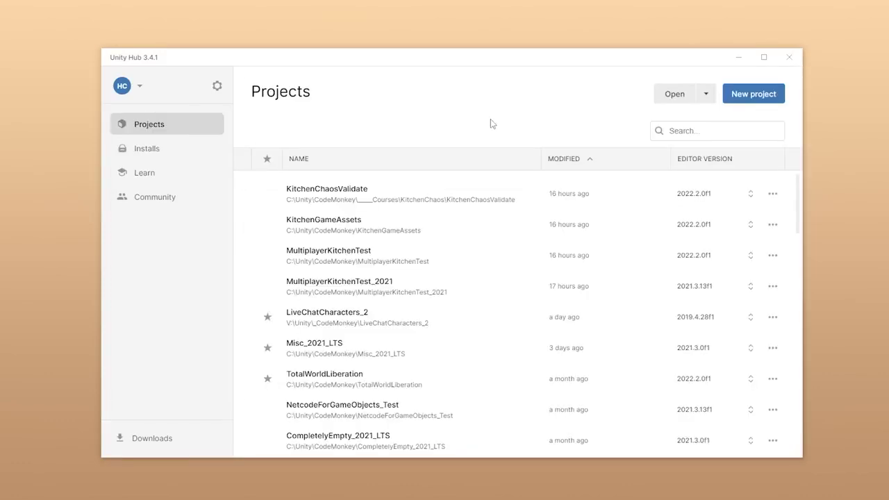
left_click(753, 95)
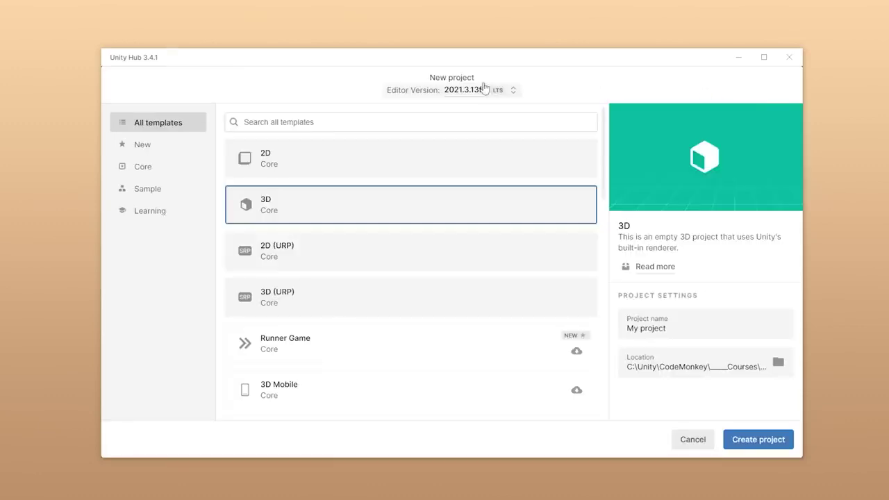
left_click(464, 88)
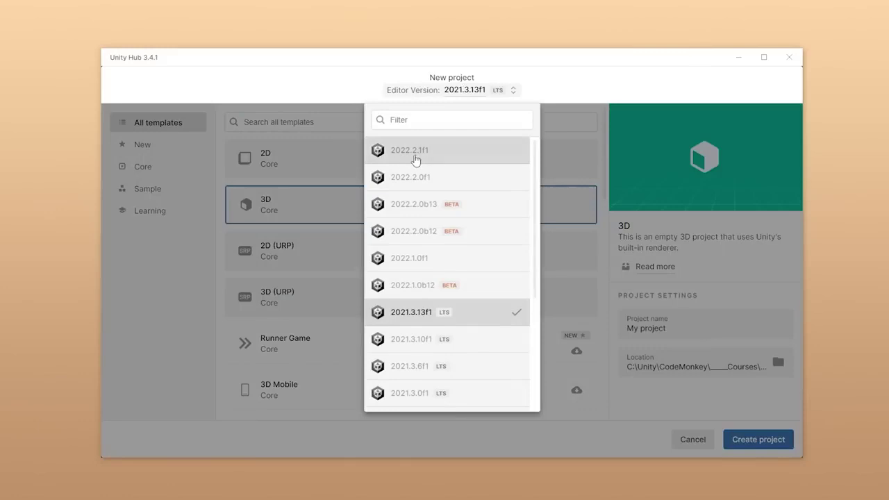
left_click(413, 160)
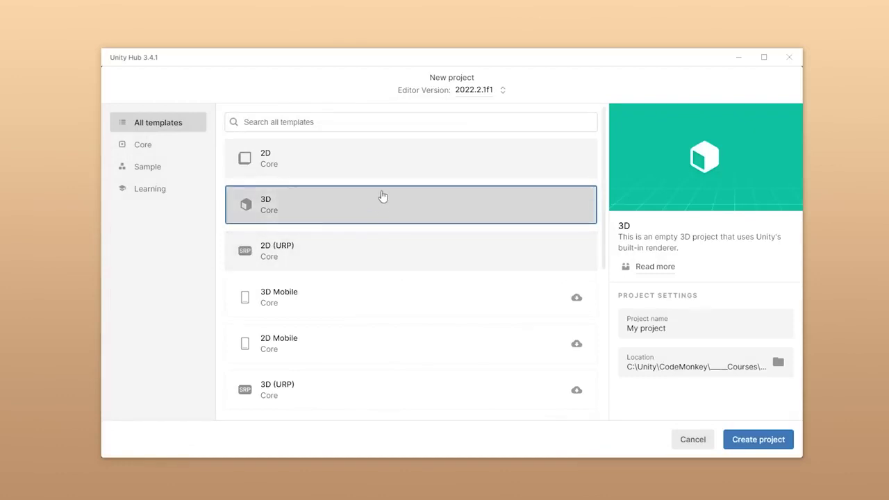
left_click(320, 395)
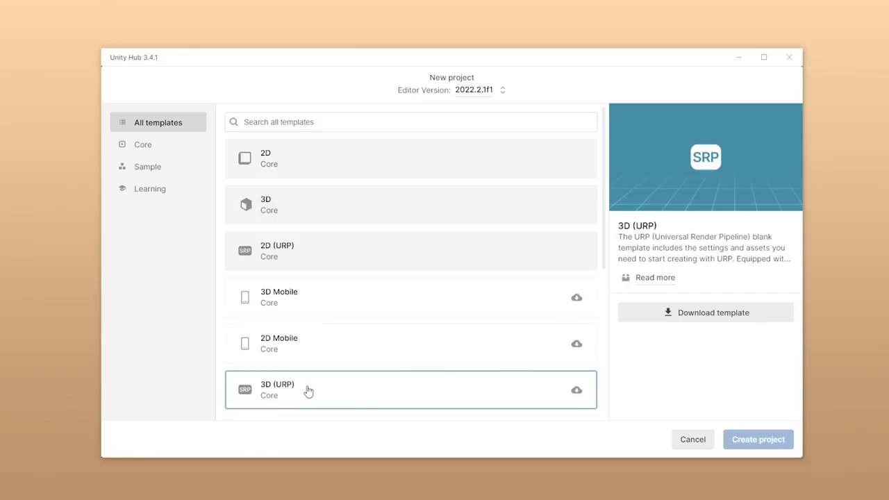
left_click(706, 316)
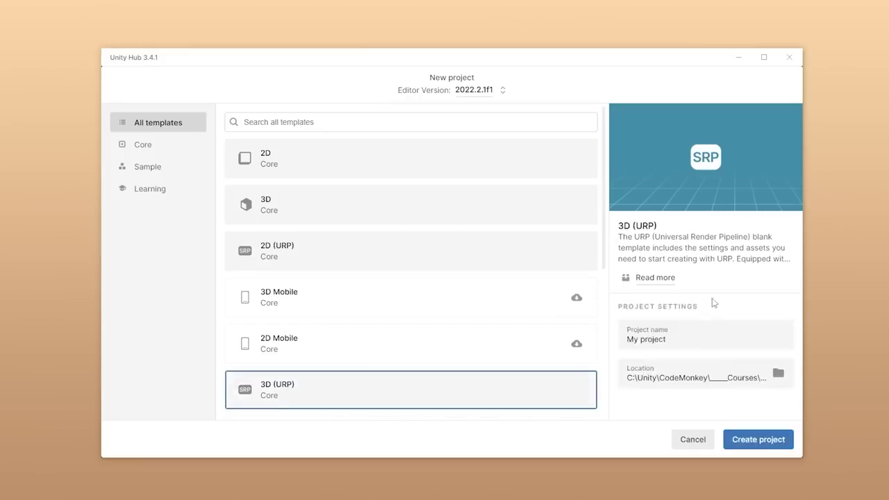
Name the project KitchenChaos and create it in the preset location.
left_click(687, 335)
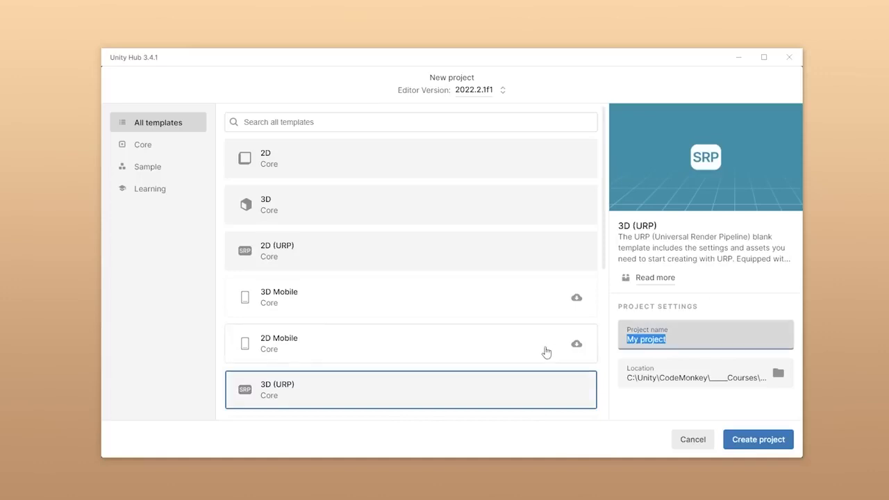
type("KitchenChaos")
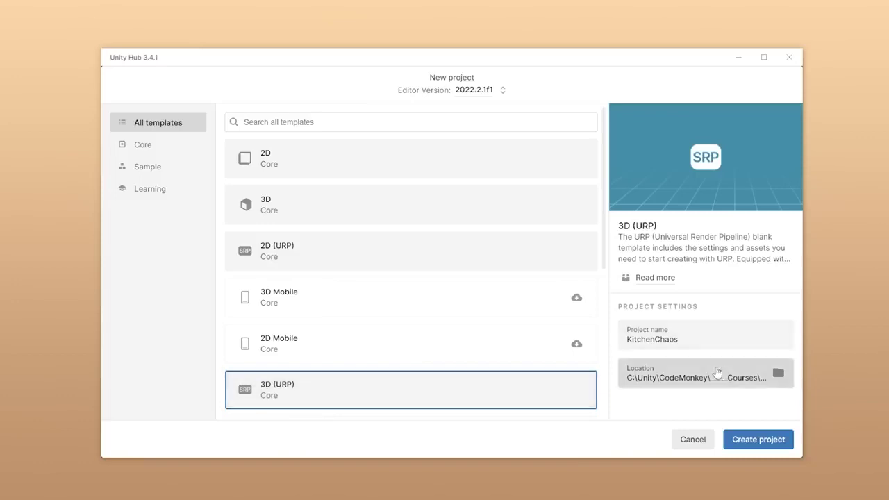
left_click(759, 440)
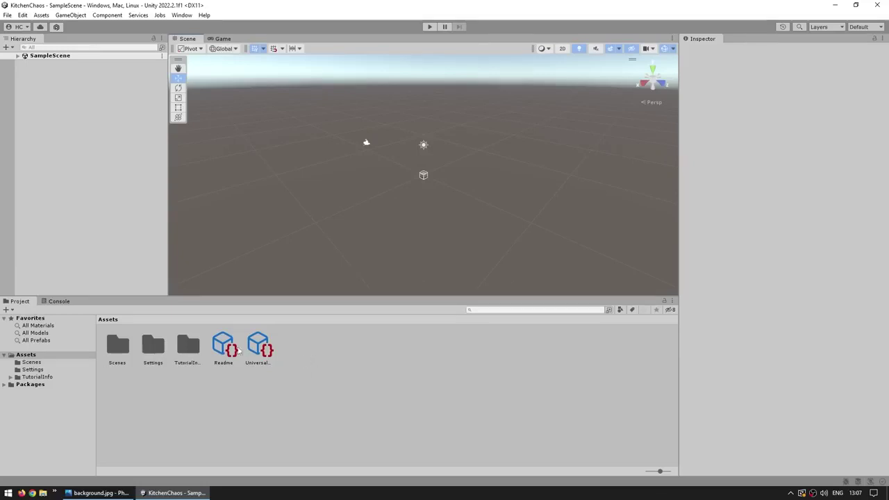
Remove the template's Readme assets from the project, including the TutorialInfo contents.
left_click(222, 368)
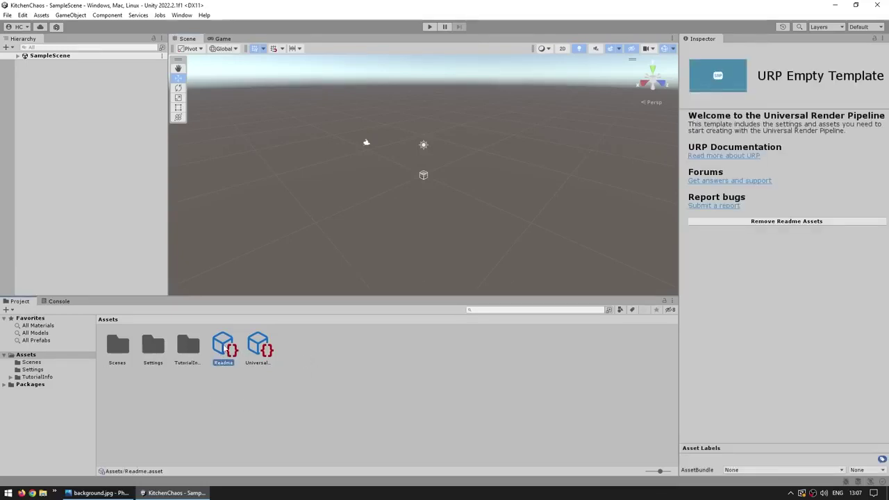
left_click_drag(679, 263, 628, 260)
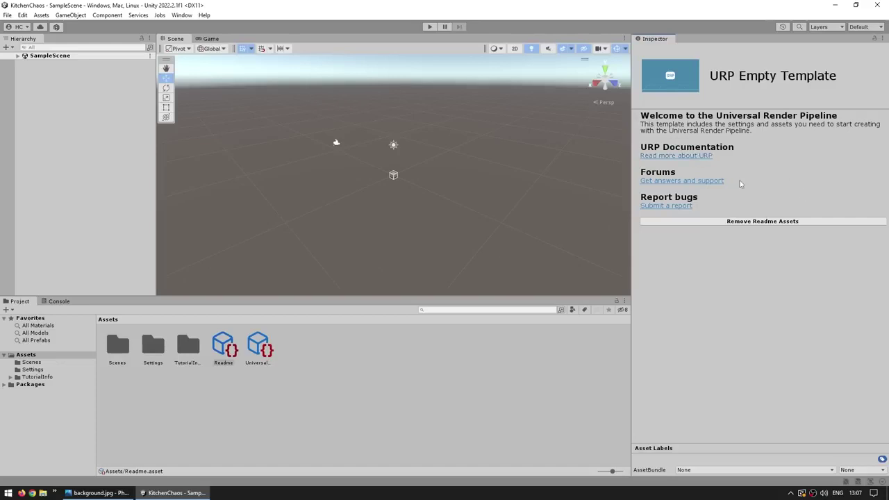
left_click(769, 223)
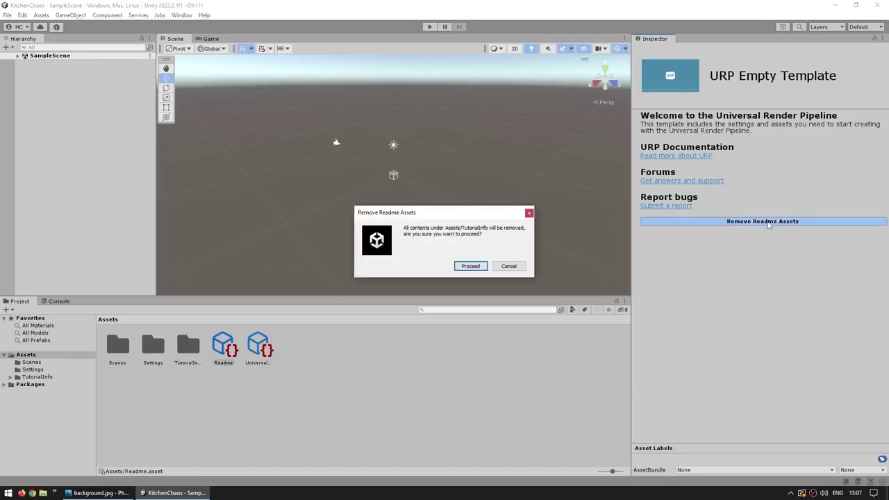
left_click(464, 270)
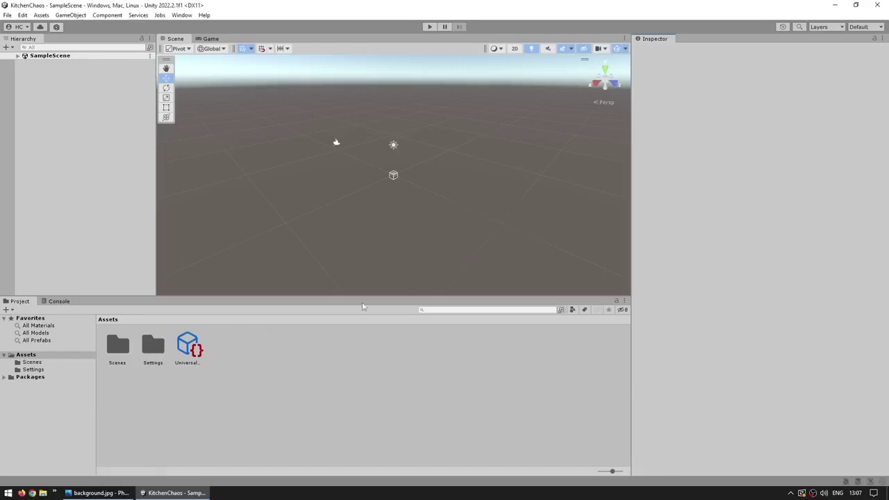
Inspect the contents of the Scenes and Settings folders in the project's assets.
double_click(123, 349)
left_click(123, 349)
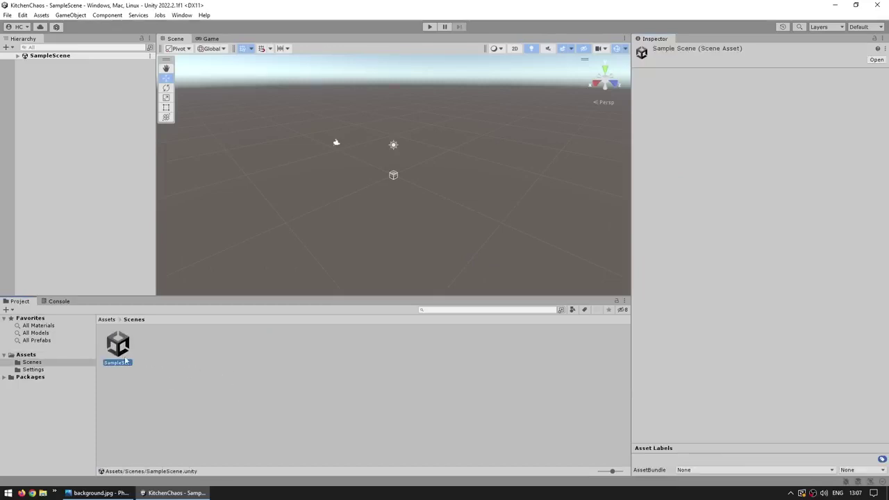
left_click(106, 320)
double_click(153, 347)
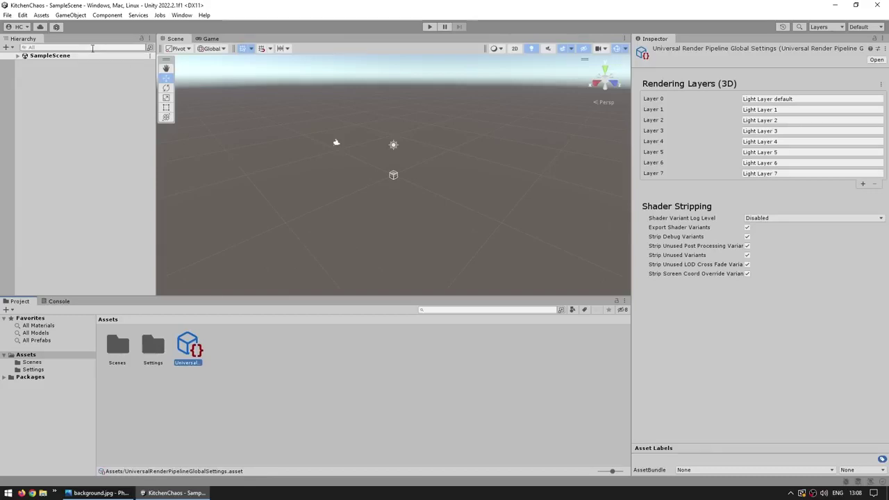
Examine the assigned render pipeline asset in the Graphics project settings and the URP Global Settings.
left_click(22, 14)
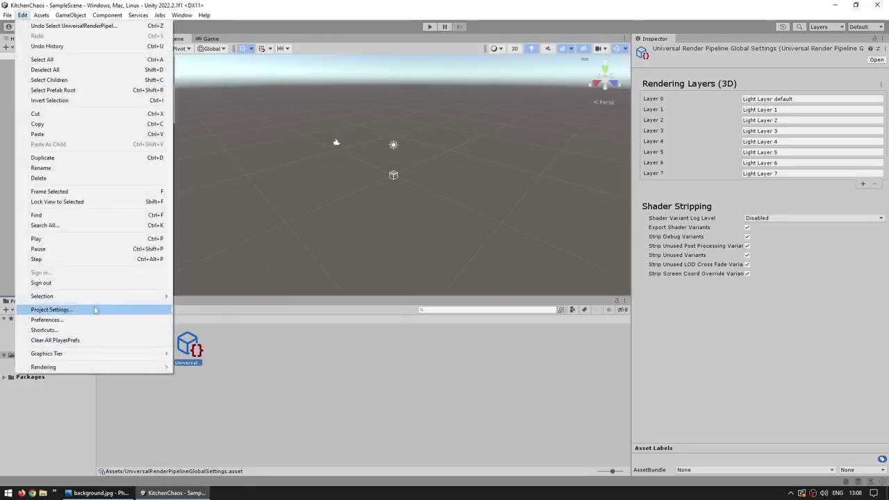
left_click(60, 310)
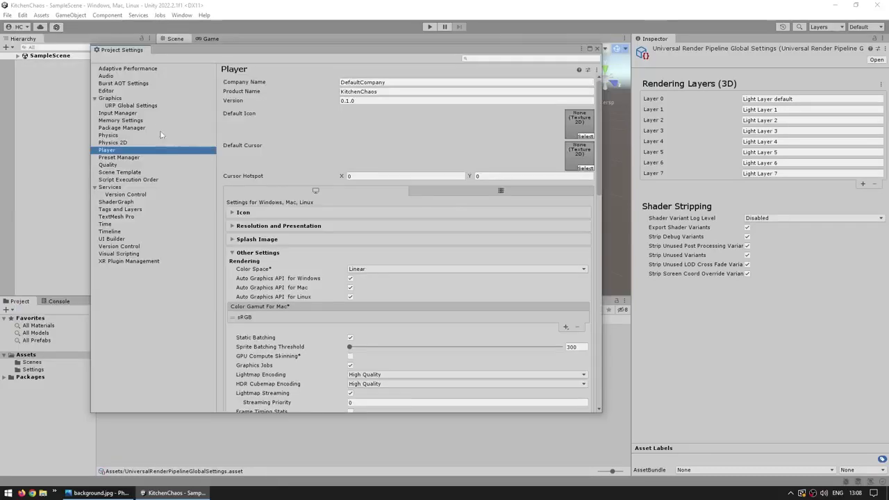
left_click(113, 98)
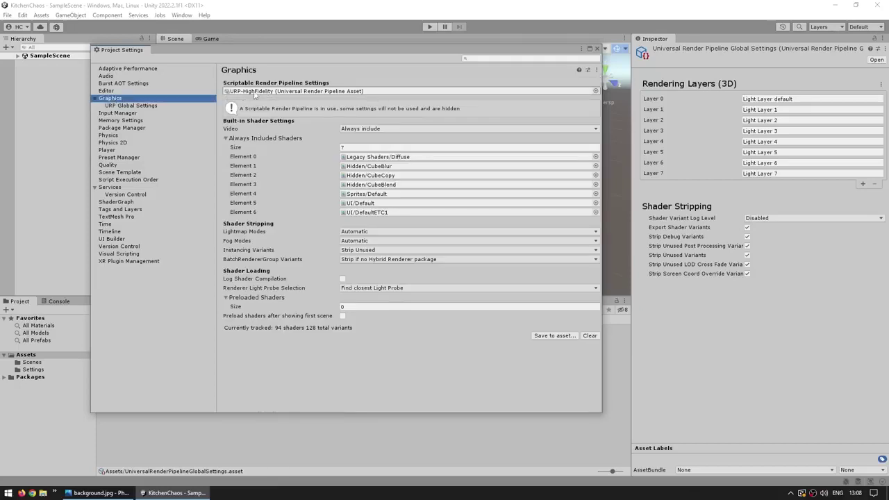
left_click(596, 91)
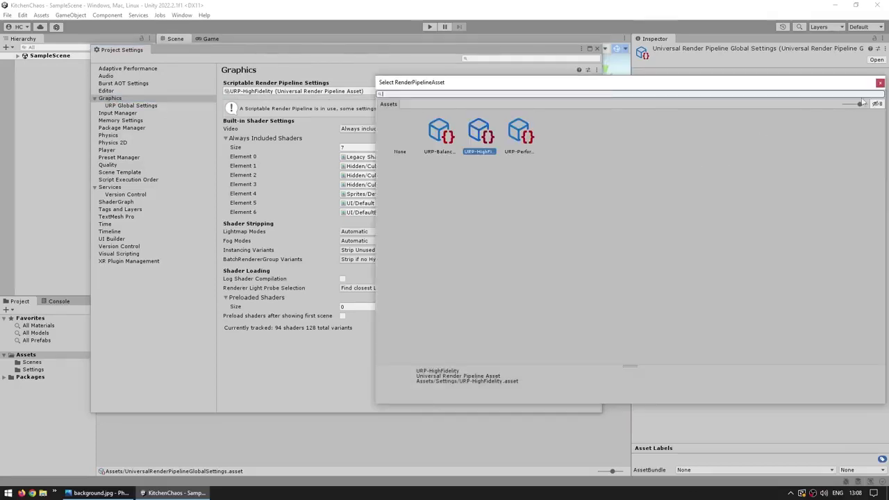
key("Escape")
left_click(123, 106)
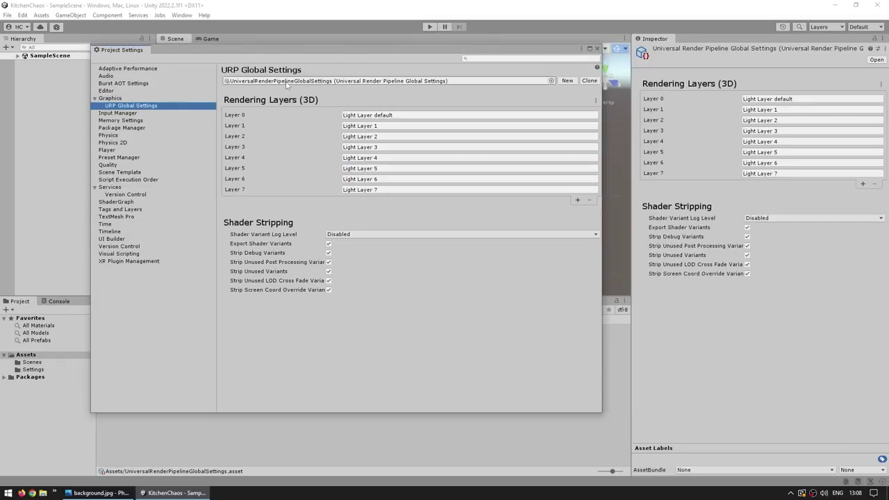
Delete the Performant and Balanced quality levels, keeping only High Fidelity, and close the project settings.
left_click(109, 165)
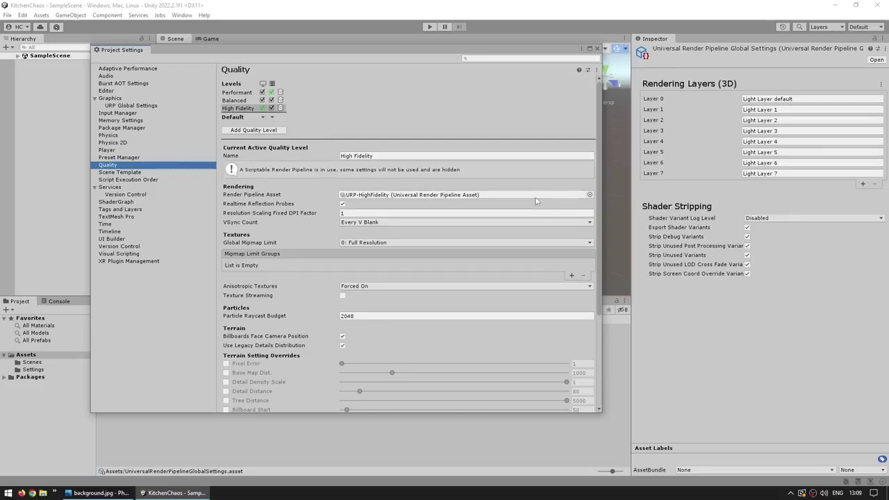
left_click(231, 109)
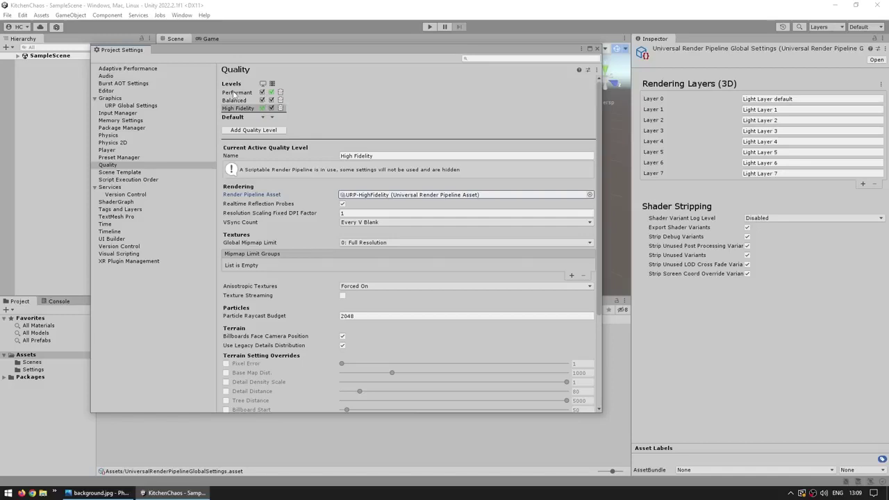
left_click(280, 92)
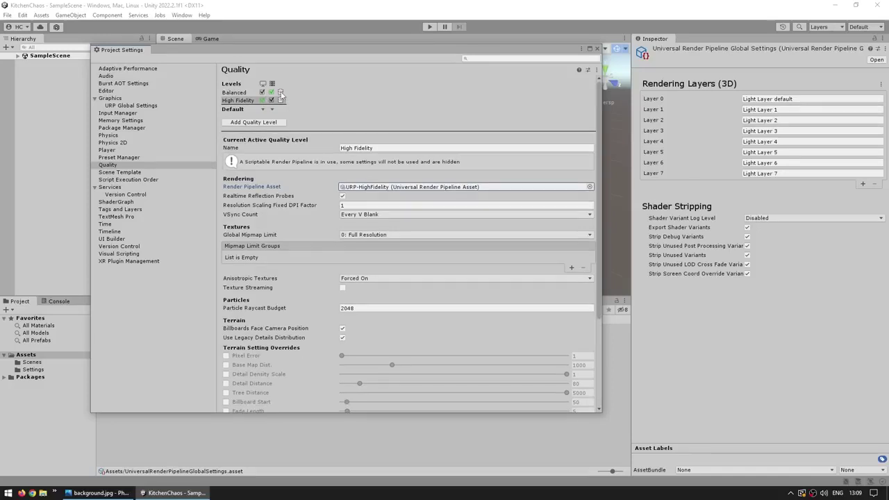
left_click(280, 92)
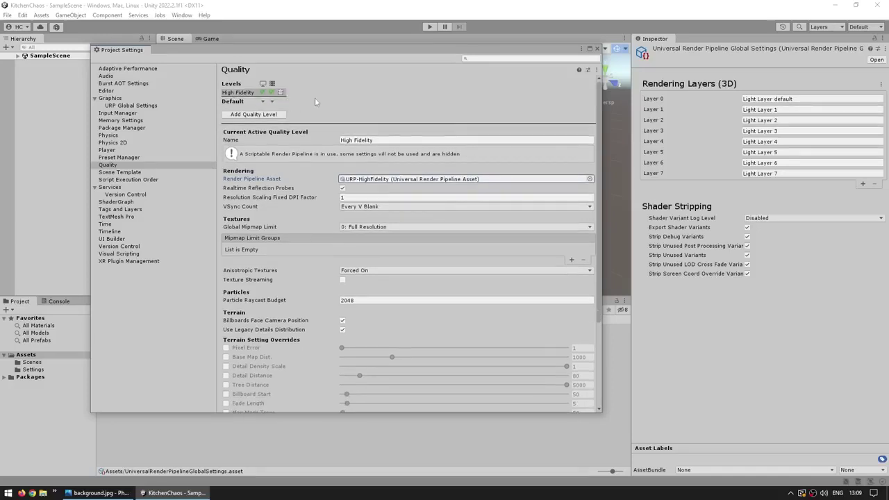
left_click(597, 49)
Delete the two URP-Balanced and two URP-Performant assets from the Settings folder.
double_click(155, 347)
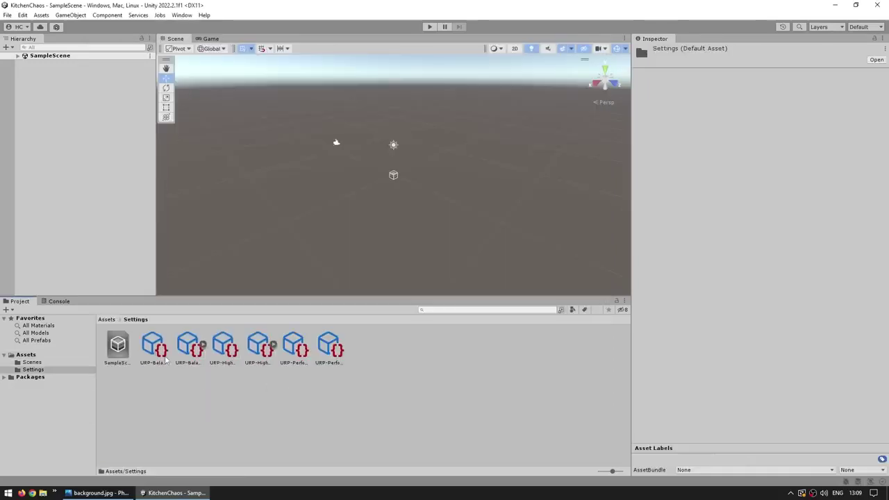
left_click(154, 348)
left_click(195, 347, "ctrl")
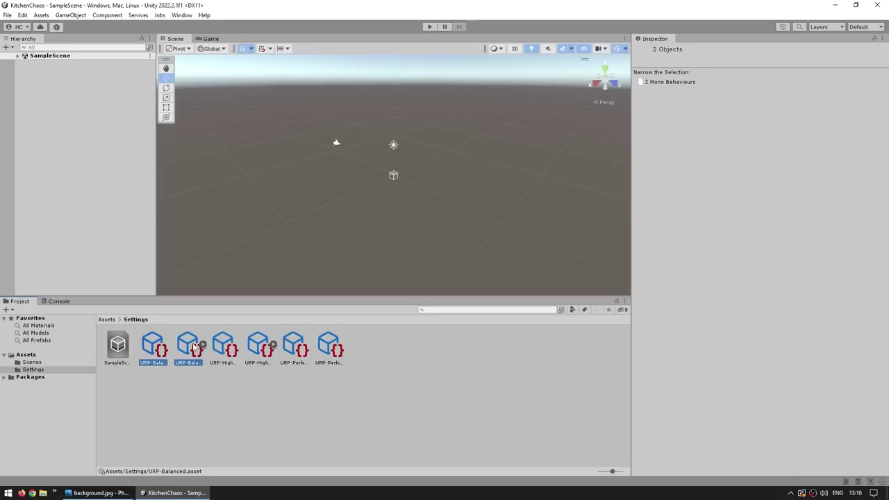
left_click(303, 353, "ctrl")
left_click(335, 354, "ctrl")
key("Delete")
key("Return")
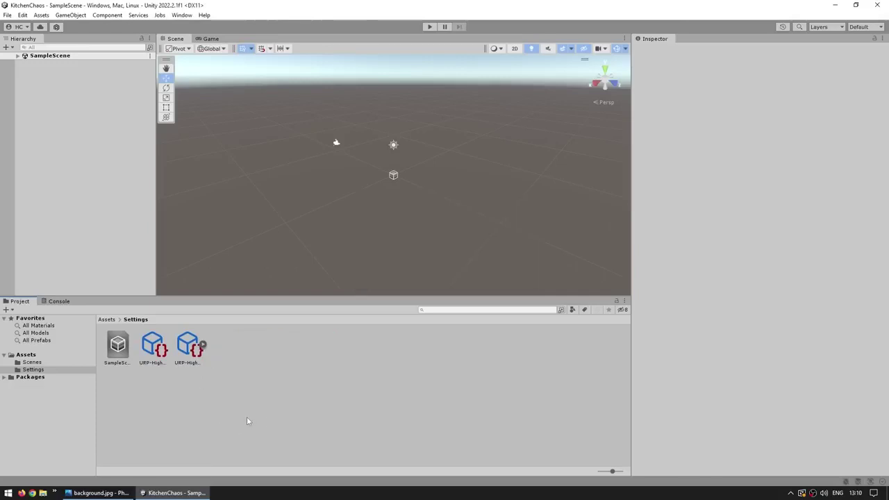
left_click(6, 311)
mouse_move(49, 237)
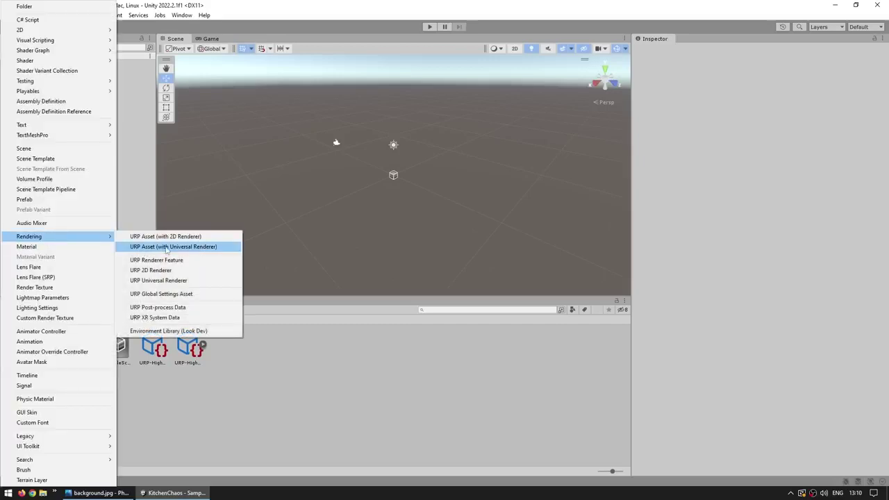
left_click(430, 364)
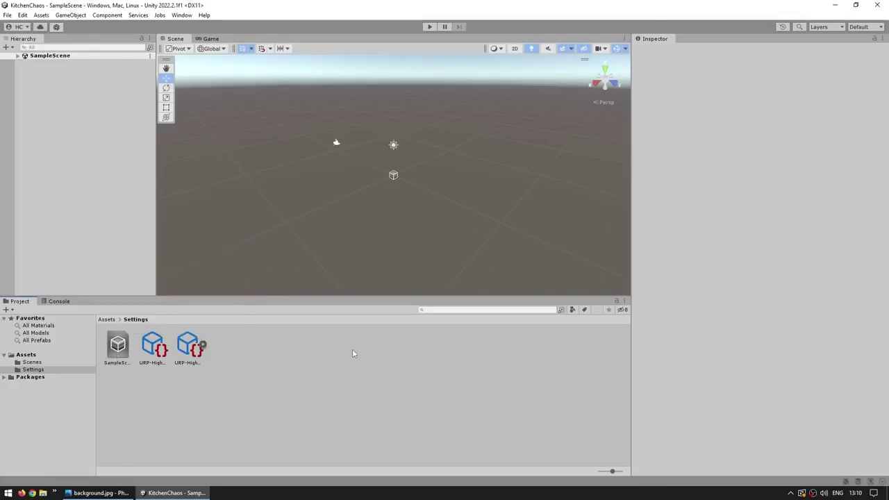
Inspect the settings of the URP-HighFidelity asset and its renderer asset in the Settings folder.
left_click(154, 346)
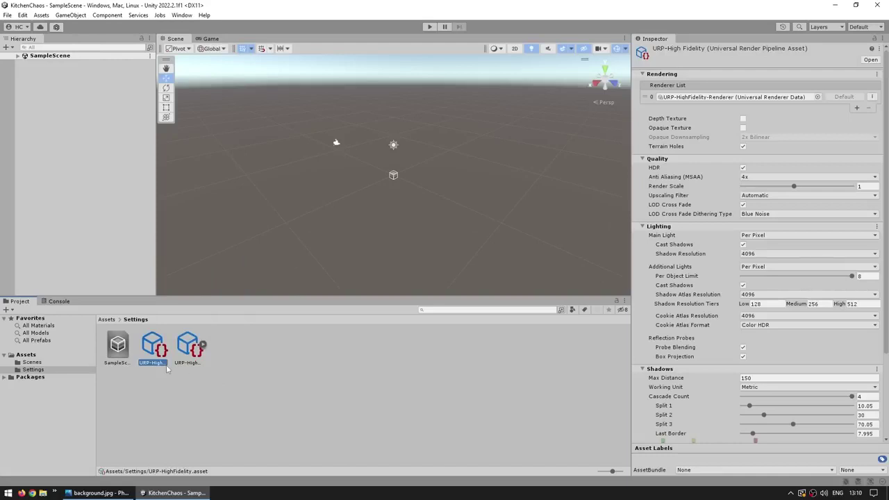
left_click(194, 349)
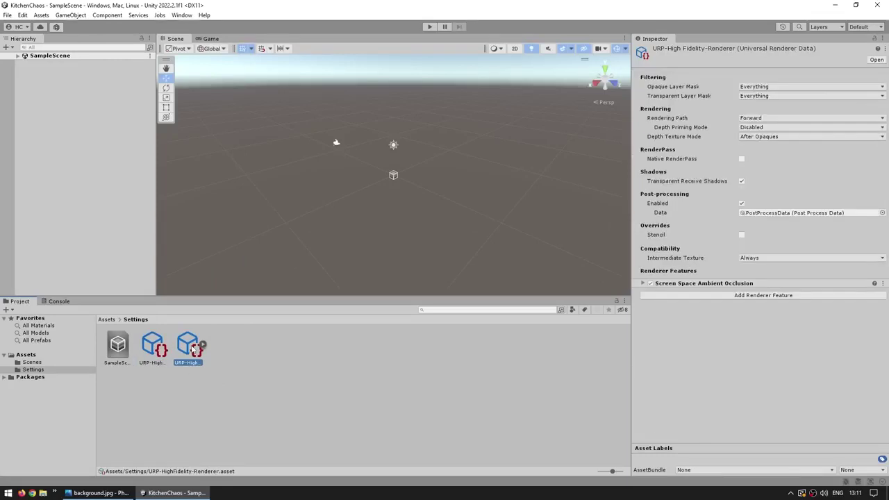
left_click(239, 363)
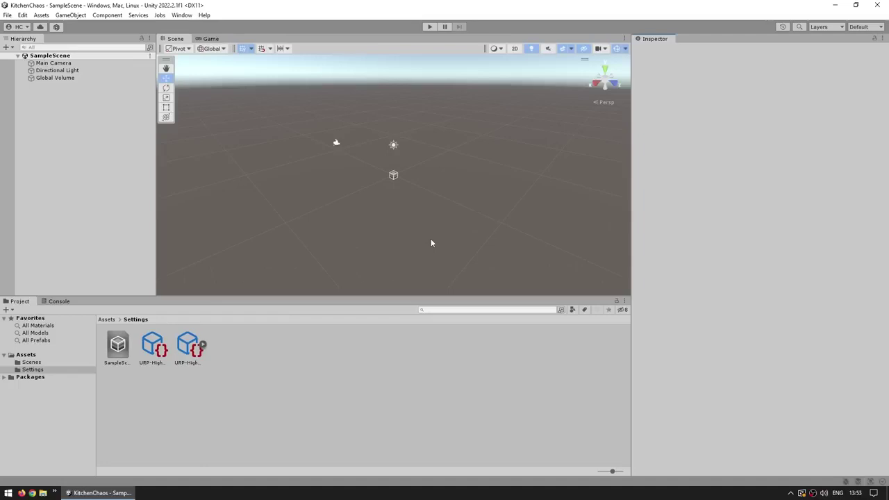
Try stacking the Game and Scene views as separate panes, and regroup them in one pane.
left_click(210, 39)
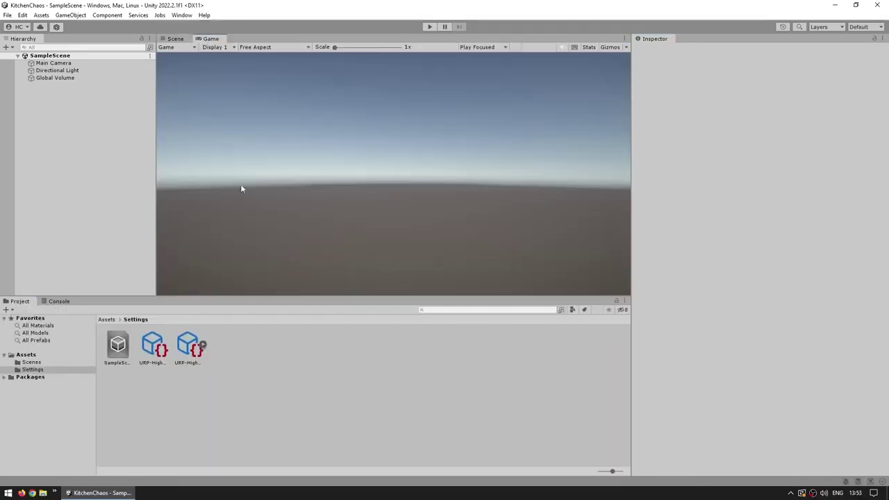
left_click_drag(210, 39, 215, 129)
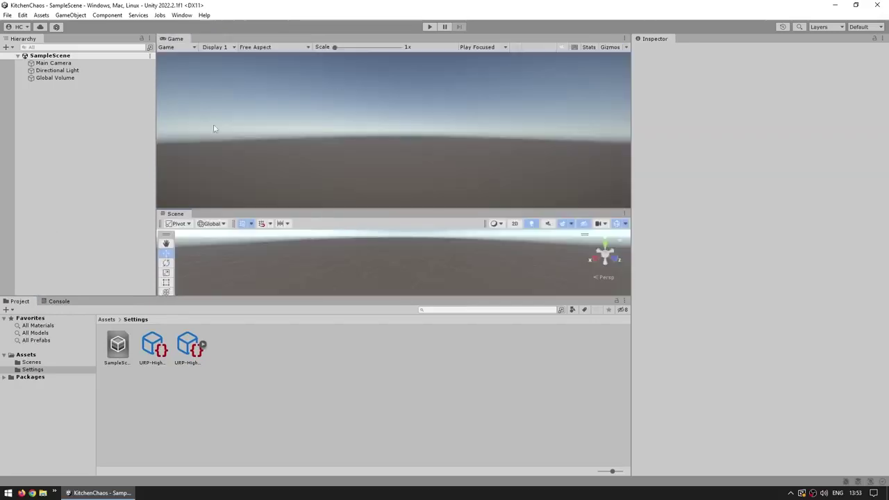
left_click_drag(175, 214, 174, 39)
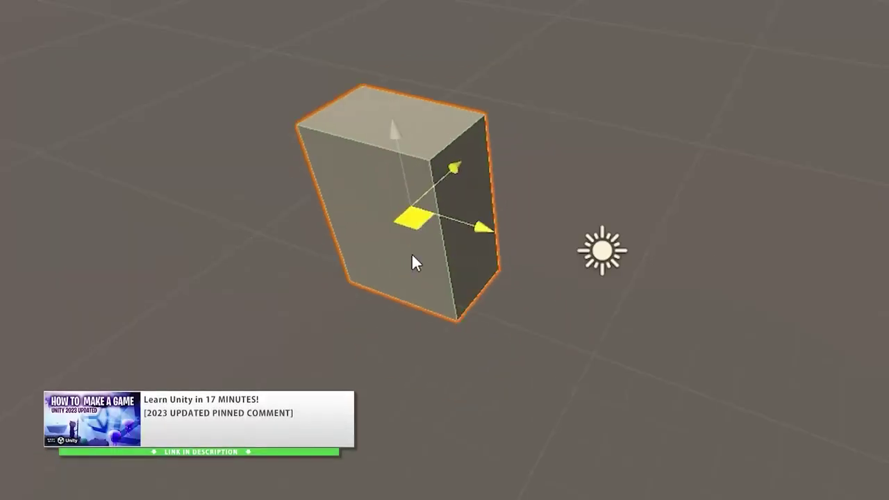
left_click_drag(405, 208, 459, 286)
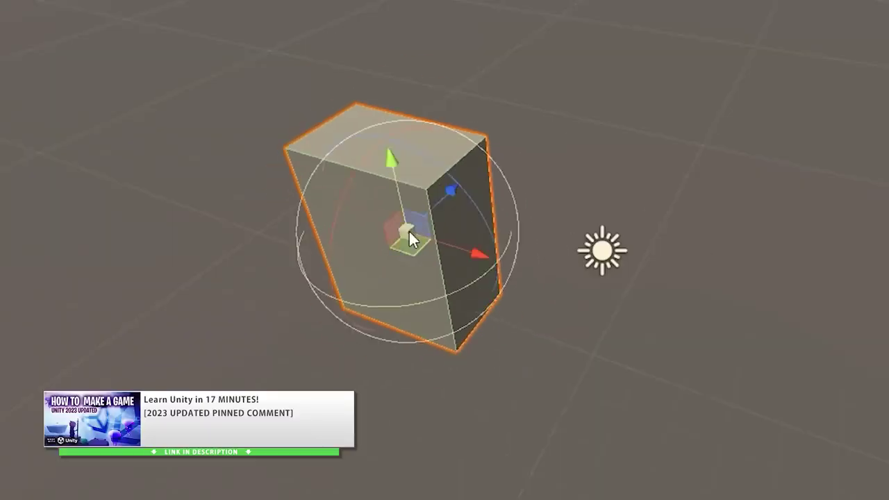
left_click_drag(447, 214, 381, 207)
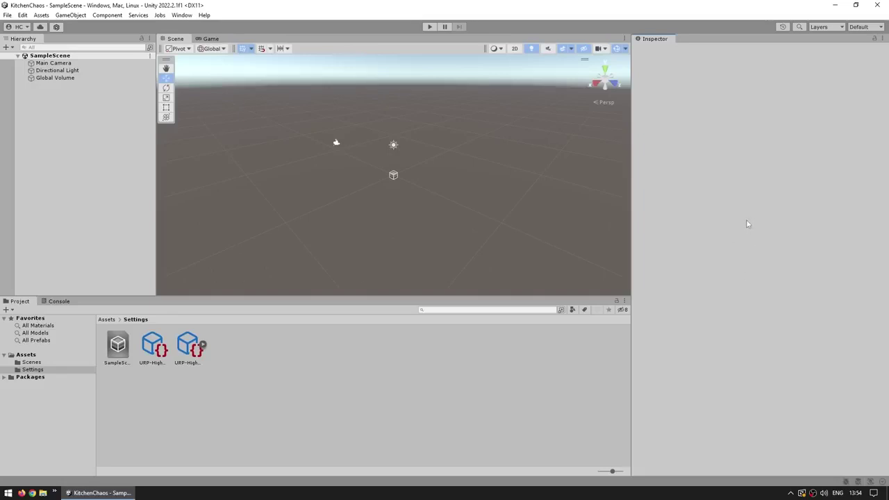
Dock the Hierarchy window beside the Project window, below the Scene view.
left_click_drag(23, 38, 17, 377)
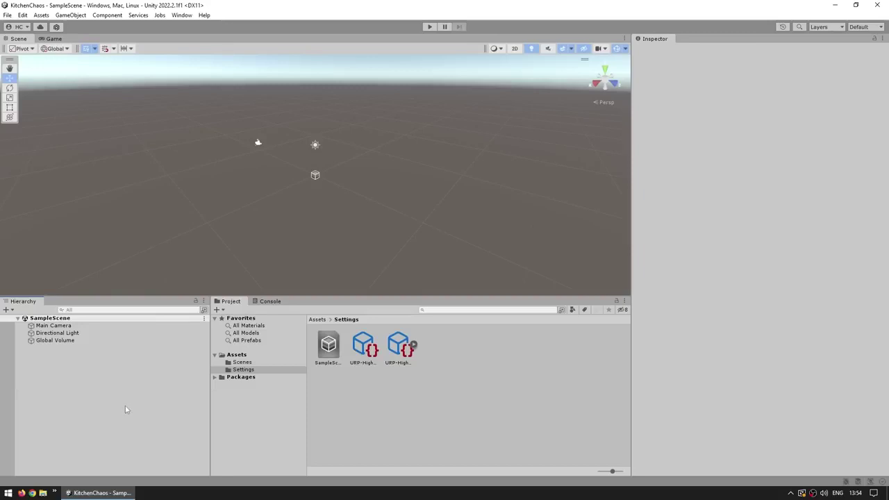
left_click(234, 442)
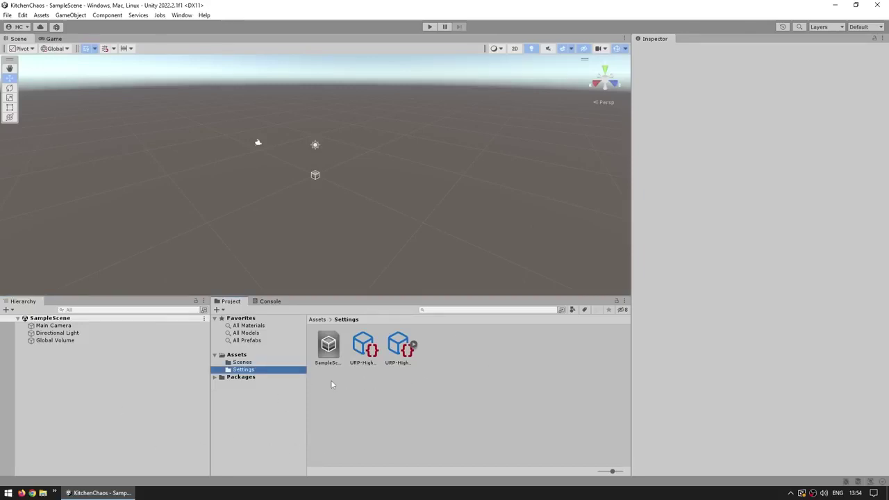
Look through the Console, Scene and Game views, and return to the Project window.
left_click(270, 302)
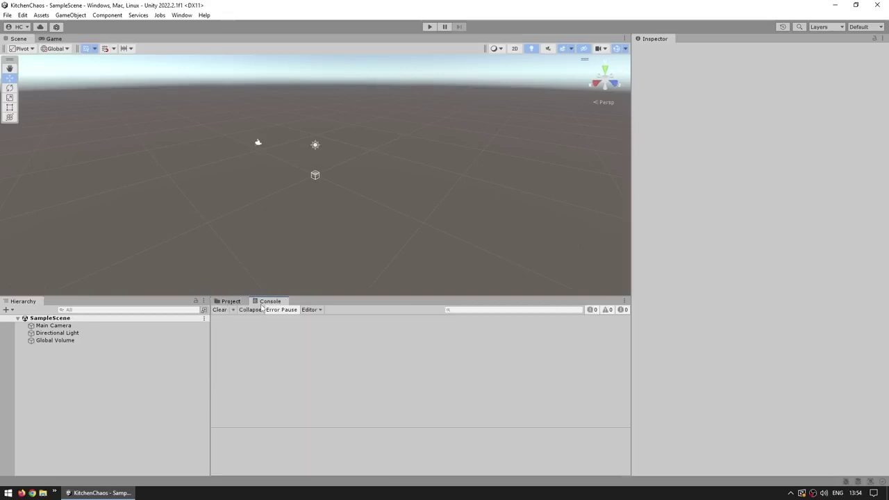
left_click(228, 303)
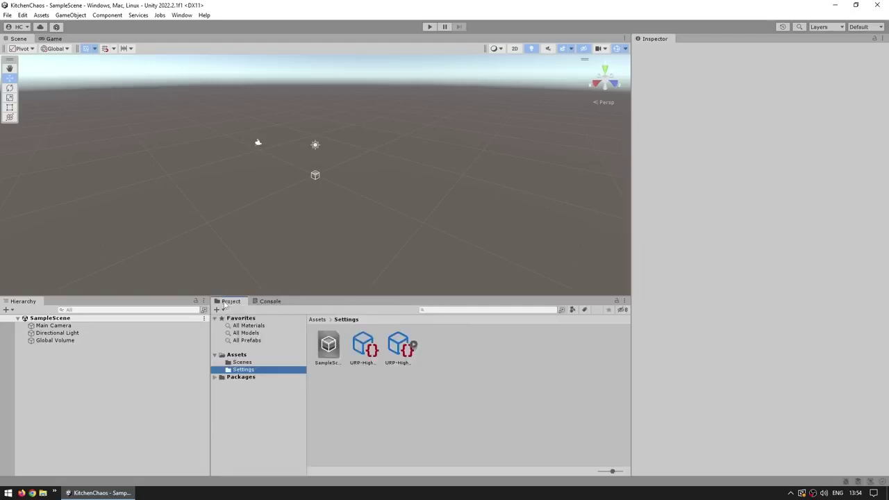
left_click(272, 302)
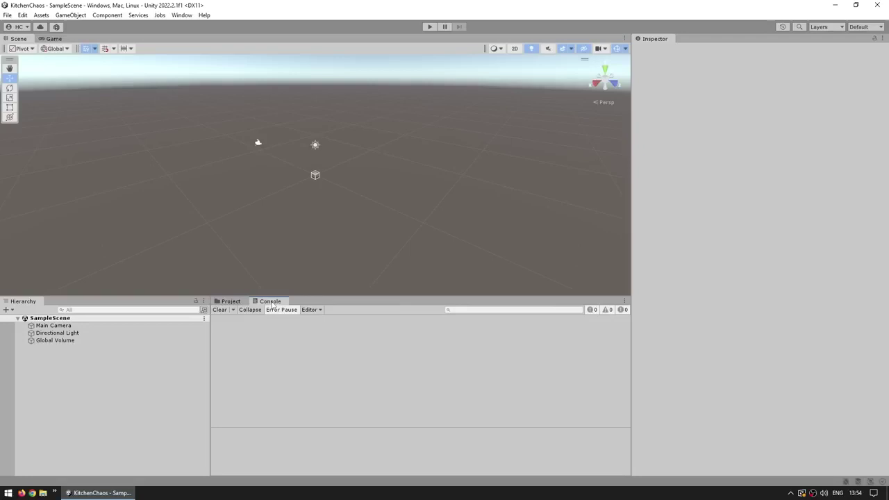
middle_click_drag(393, 248, 315, 233)
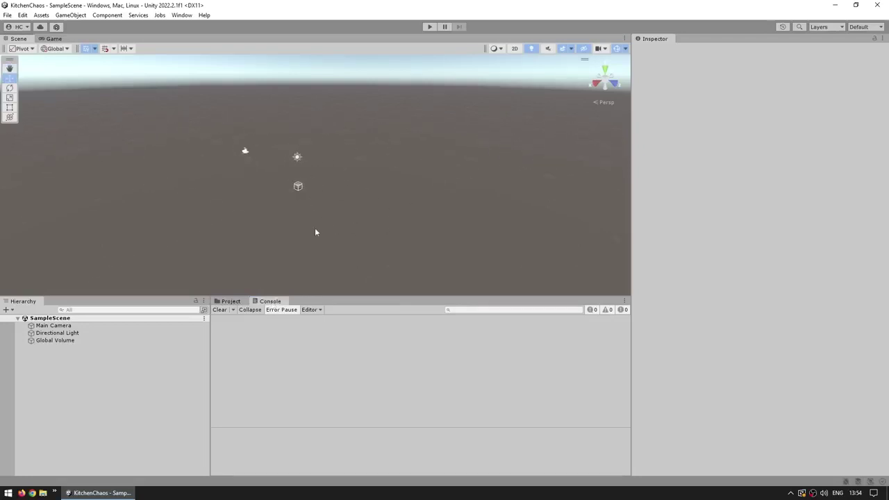
left_click(53, 39)
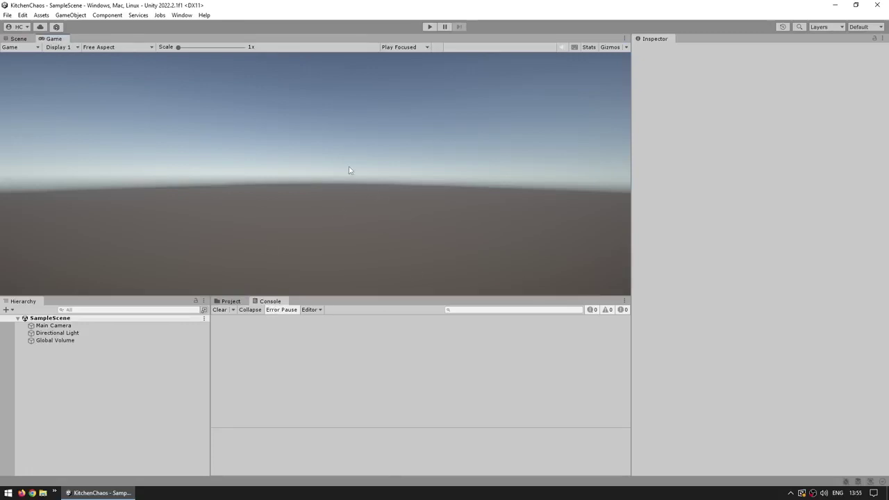
left_click(232, 301)
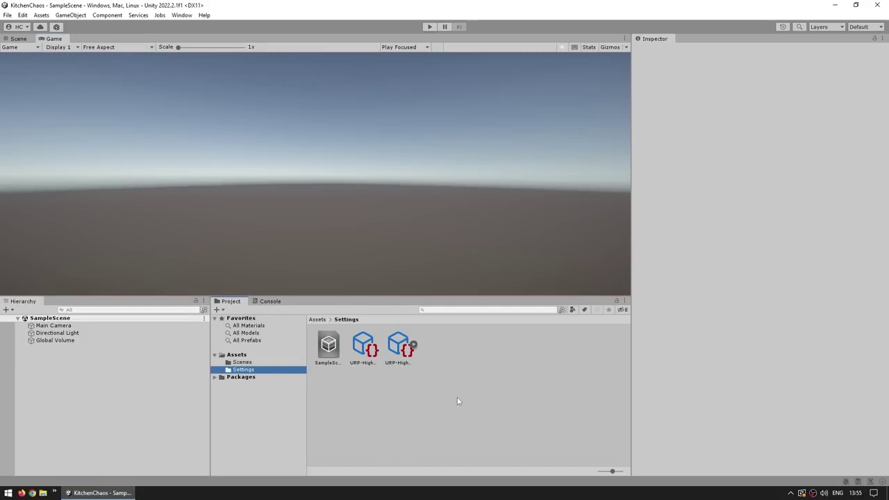
Switch the Project window to One Column Layout.
left_click(624, 301)
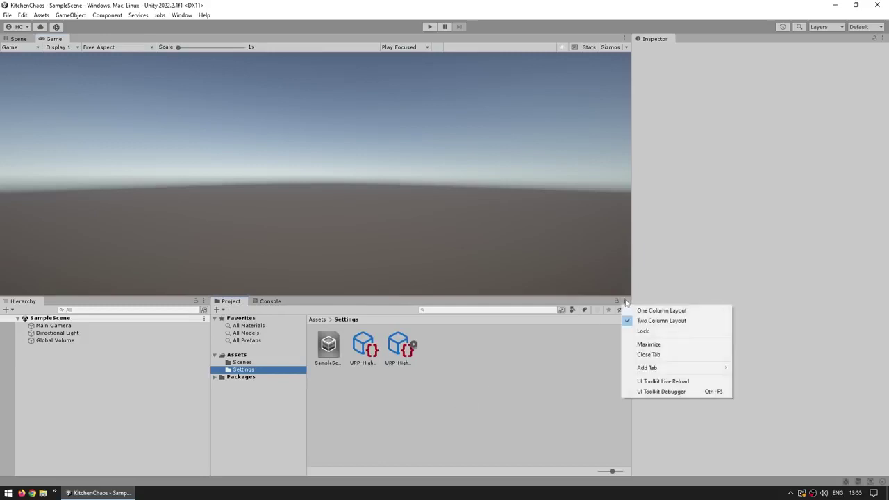
left_click(359, 389)
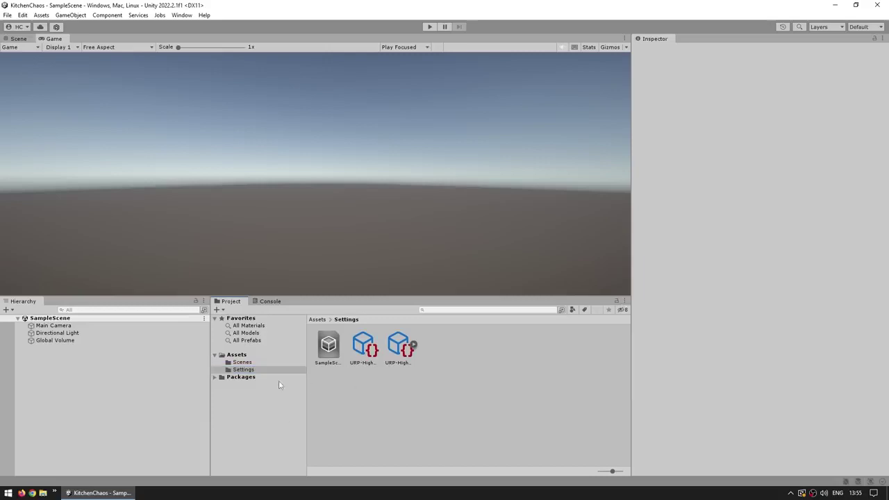
left_click(623, 302)
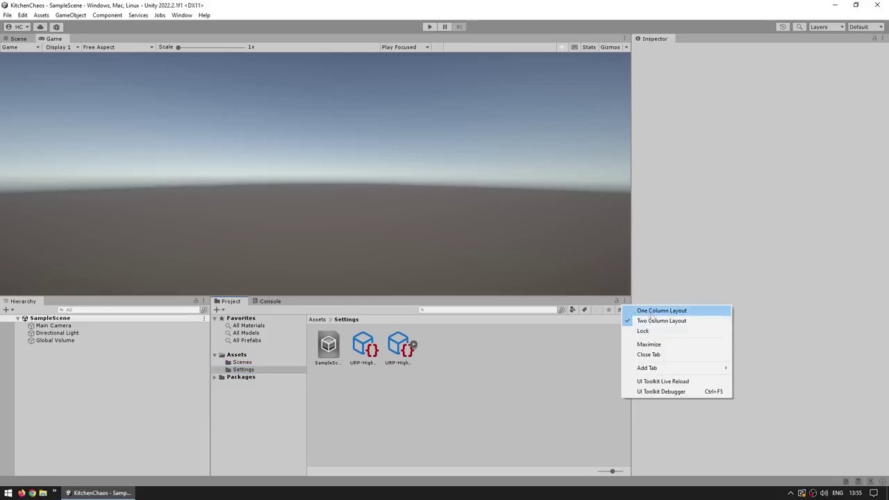
left_click(653, 311)
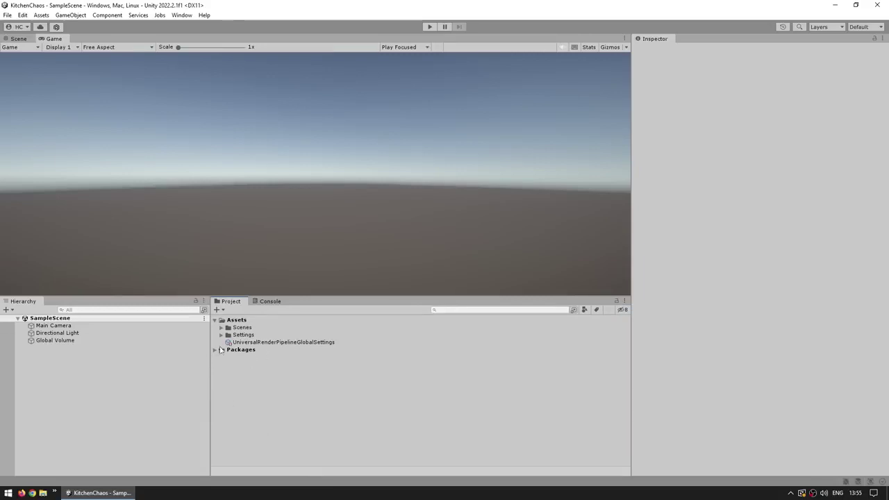
Try the Project window's Two Column Layout with enlarged asset icons, and return to One Column Layout.
left_click(623, 301)
left_click(660, 319)
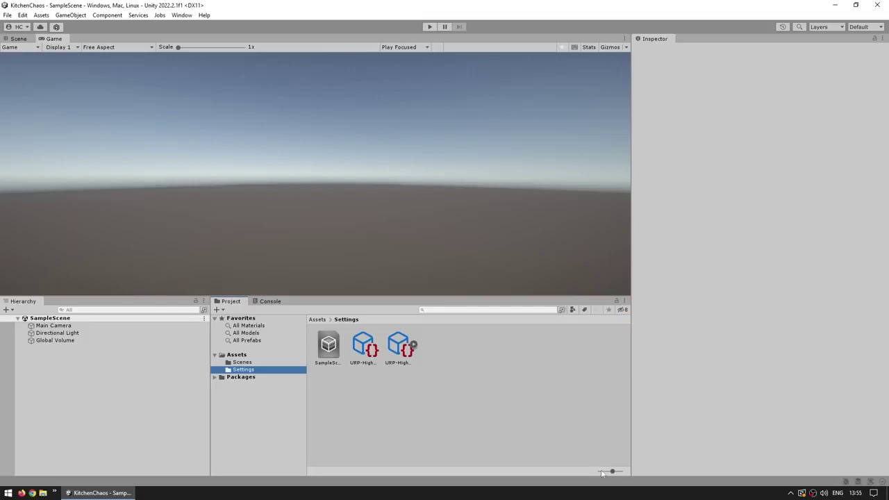
left_click_drag(612, 471, 621, 471)
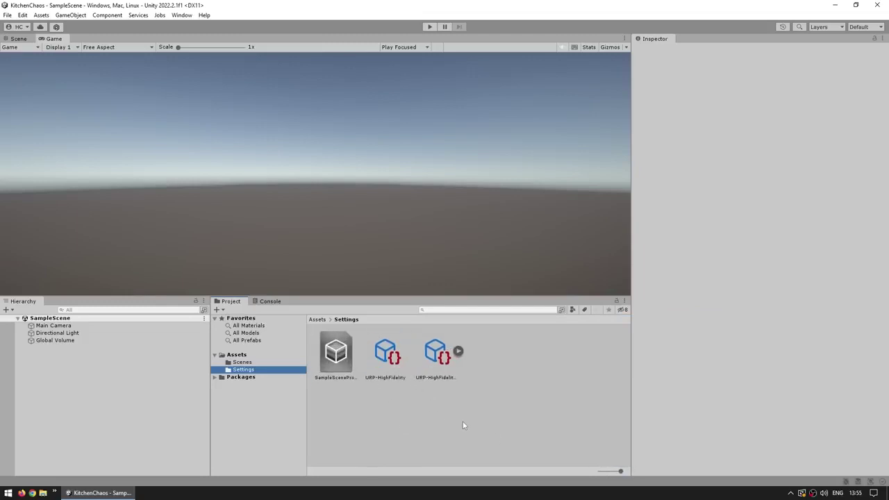
left_click(623, 302)
left_click(660, 311)
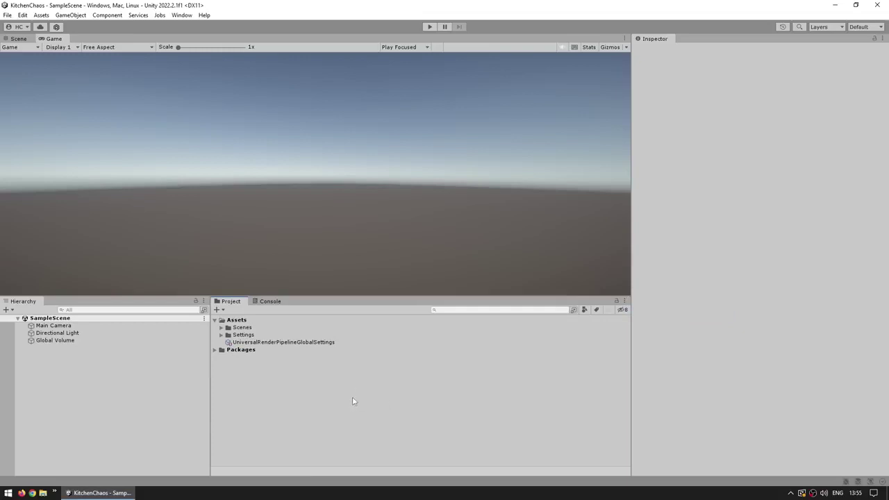
Examine the full package list in the Packages folder, including the contents of Services Core.
left_click(623, 311)
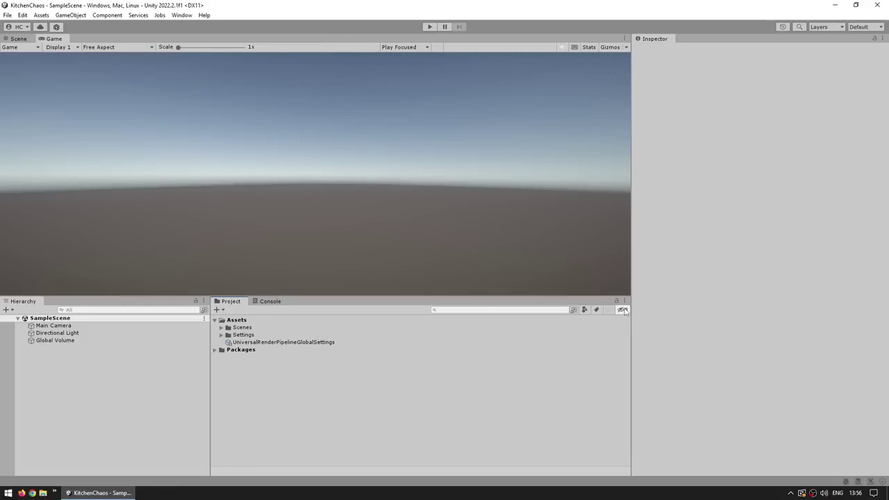
left_click(623, 310)
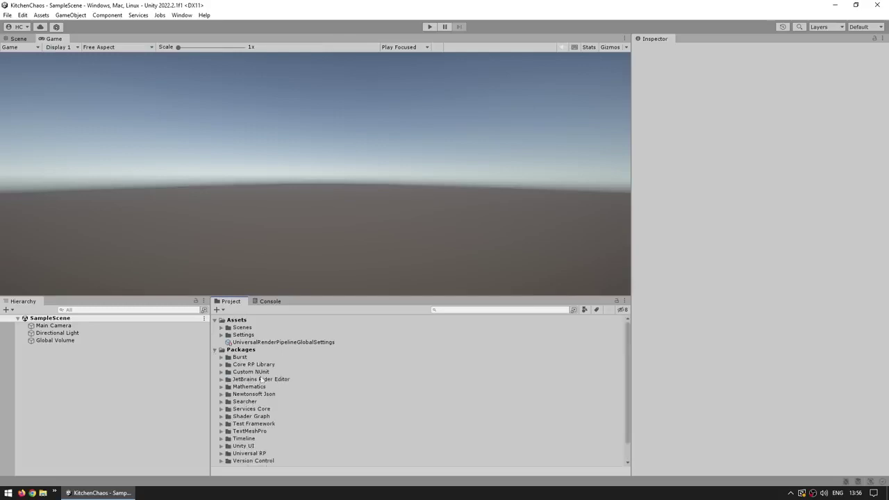
scroll(420, 394, "down", 2)
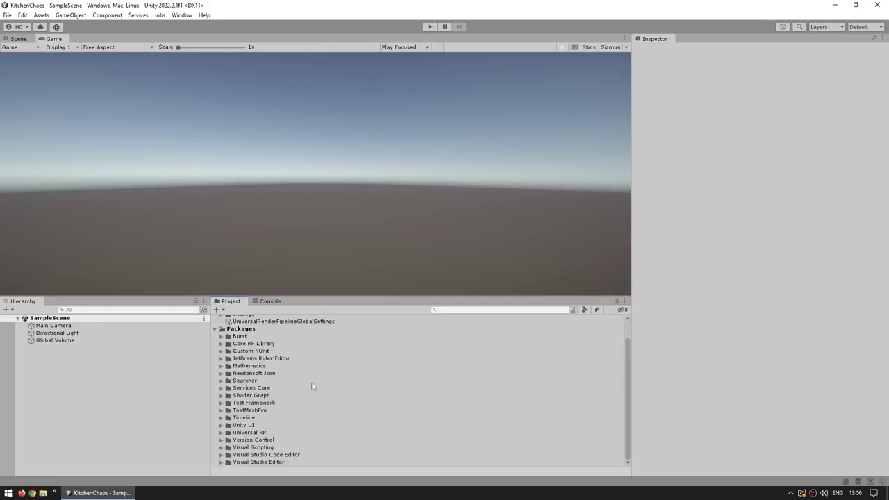
left_click(221, 388)
scroll(392, 413, "down", 2)
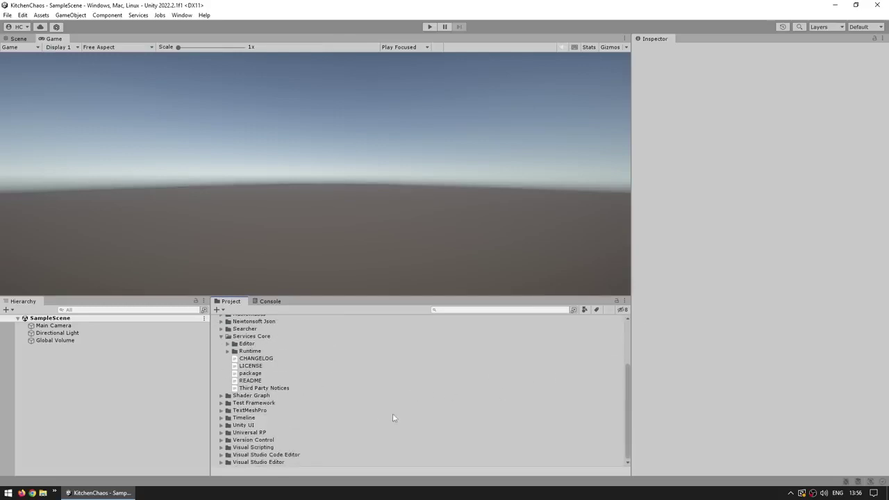
scroll(479, 417, "up", 3)
Turn off the display of hidden packages, and collapse the Services Core and Packages folders.
left_click(623, 310)
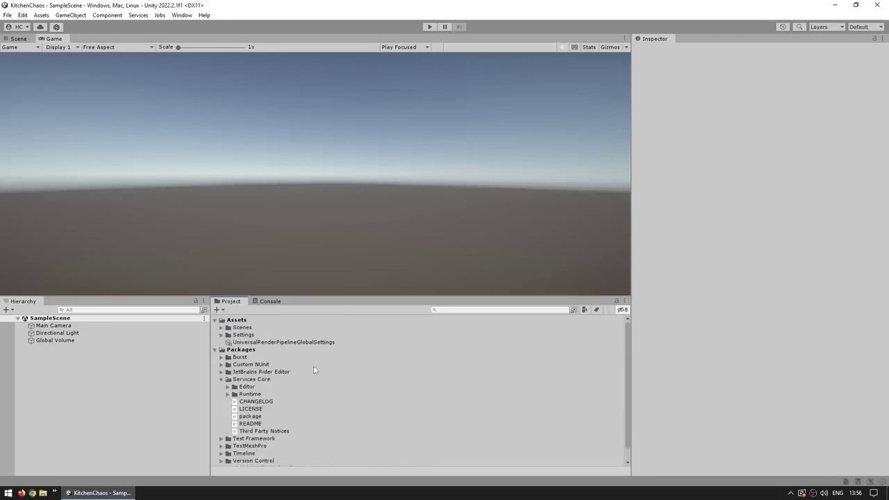
left_click(222, 379)
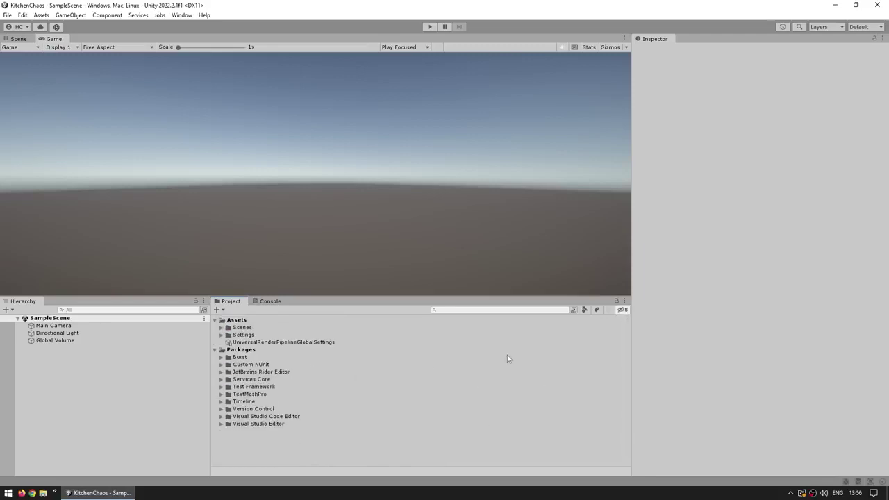
left_click(215, 350)
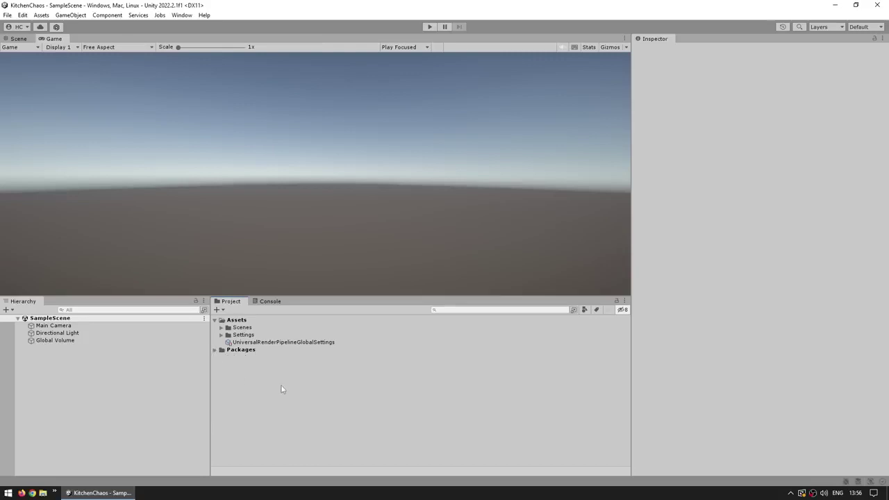
Set the Console window's log entries to 1 Line each and check the selected entry height.
left_click(269, 302)
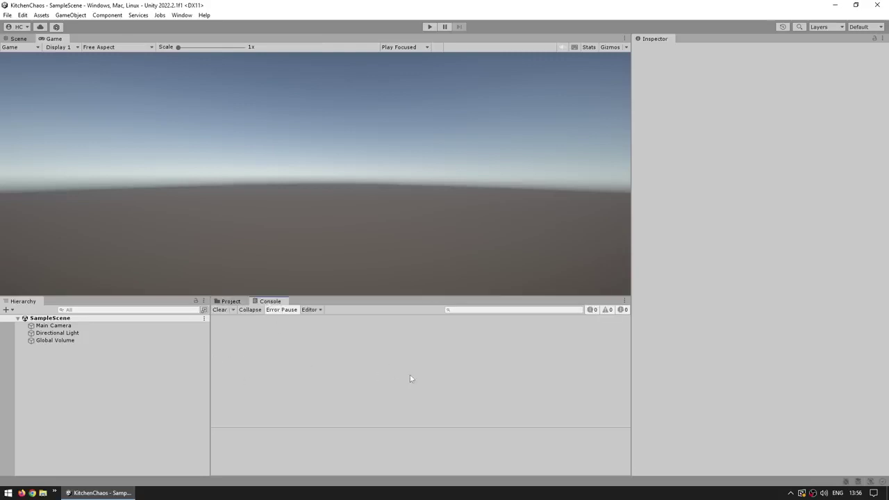
left_click(625, 301)
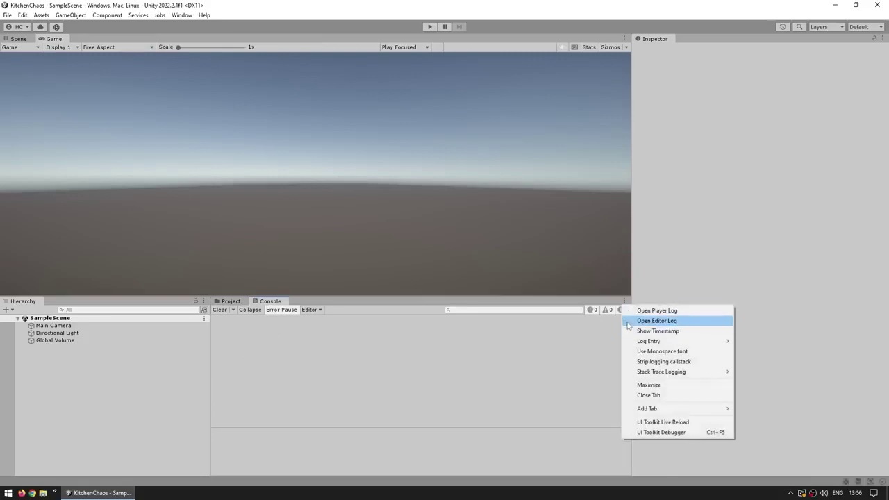
mouse_move(641, 344)
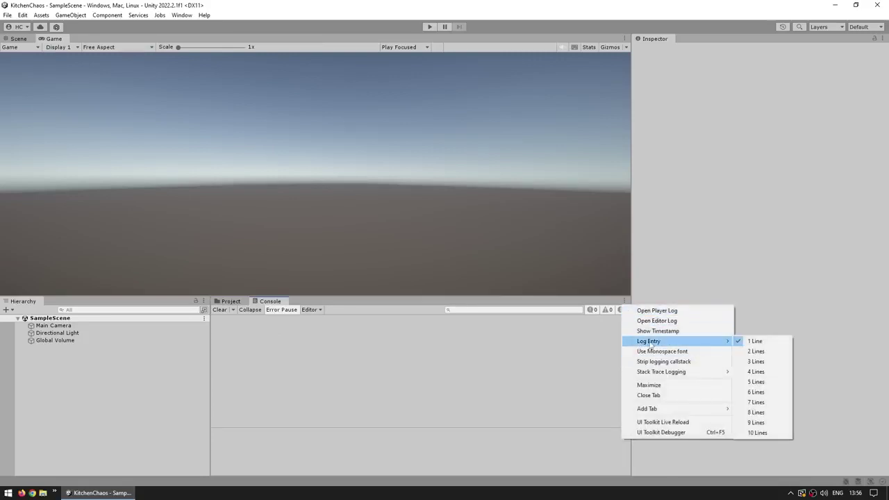
left_click(769, 348)
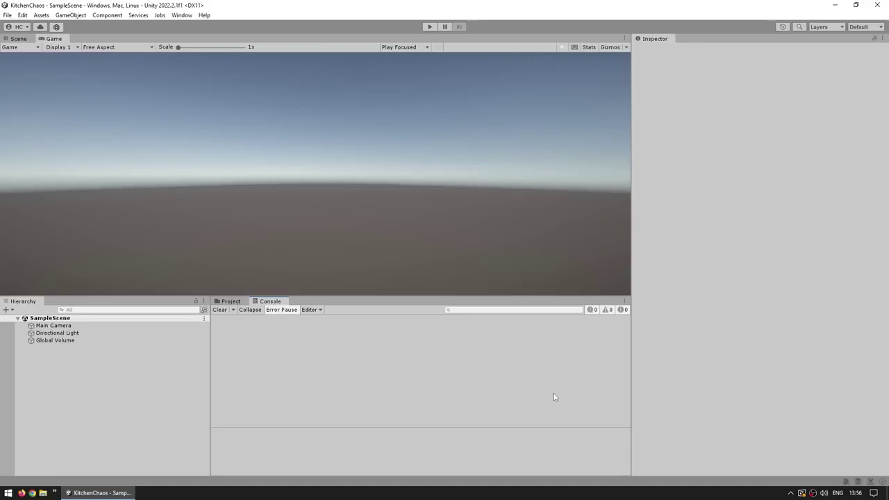
left_click(624, 301)
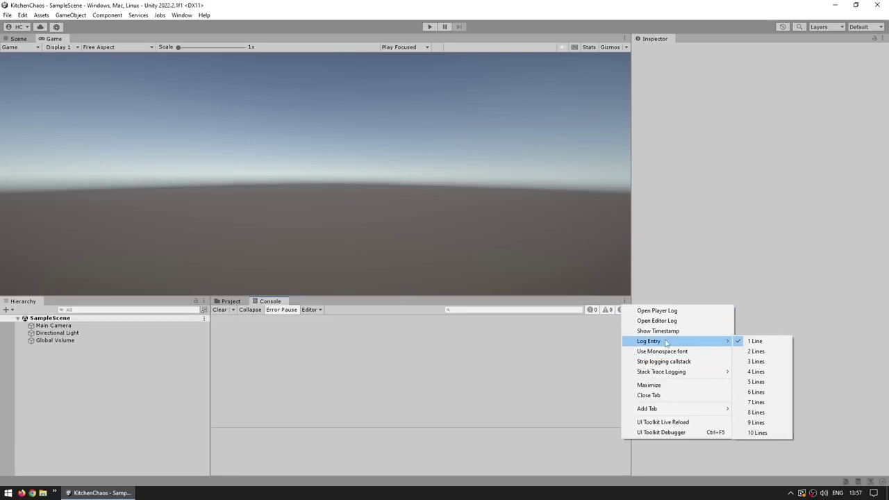
left_click(570, 350)
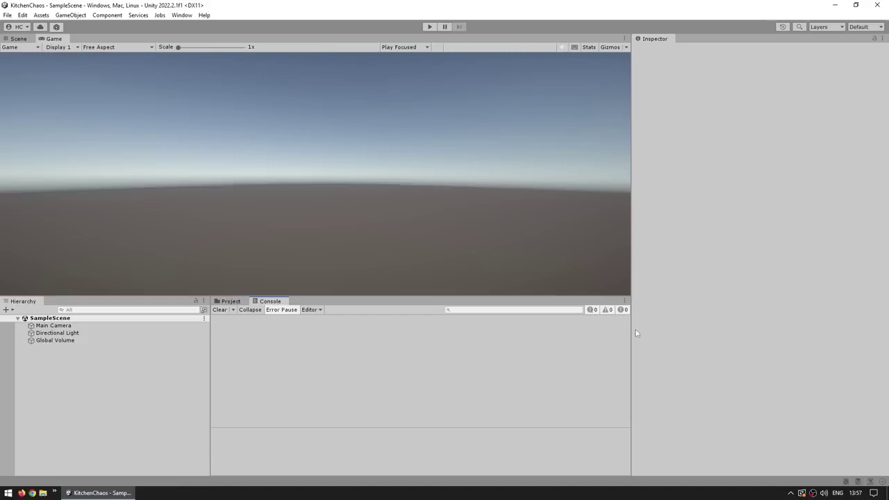
Review the Console's clearing options, Error Pause setting and logging target selection.
left_click(233, 311)
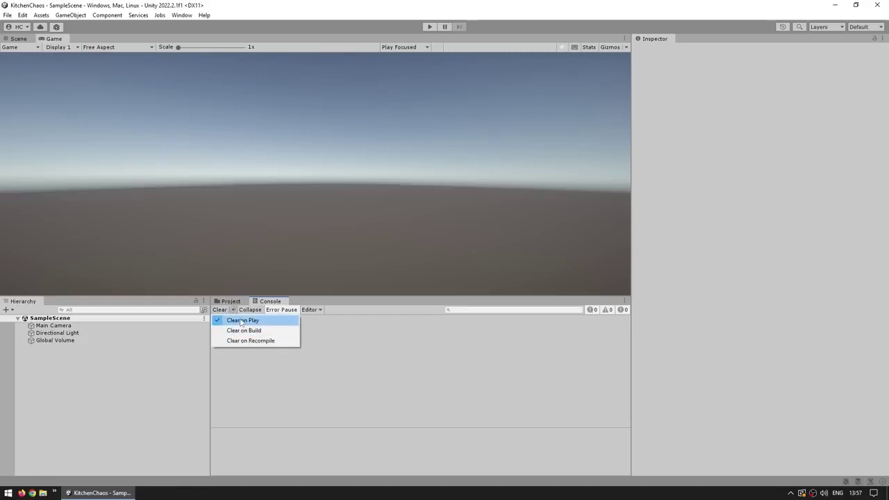
left_click(241, 321)
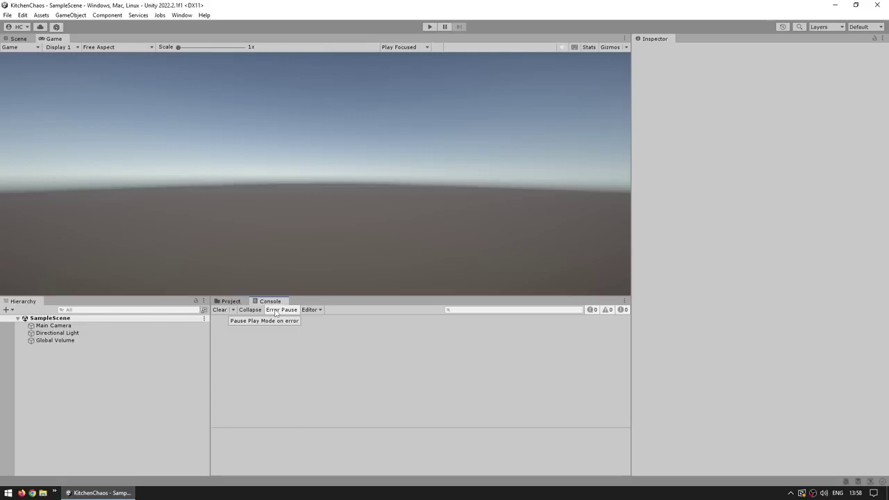
left_click(275, 309)
left_click(310, 310)
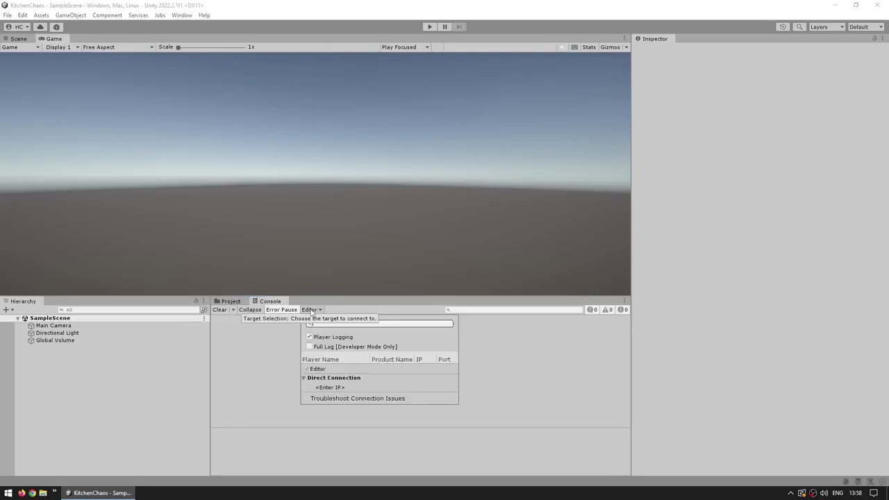
left_click(540, 352)
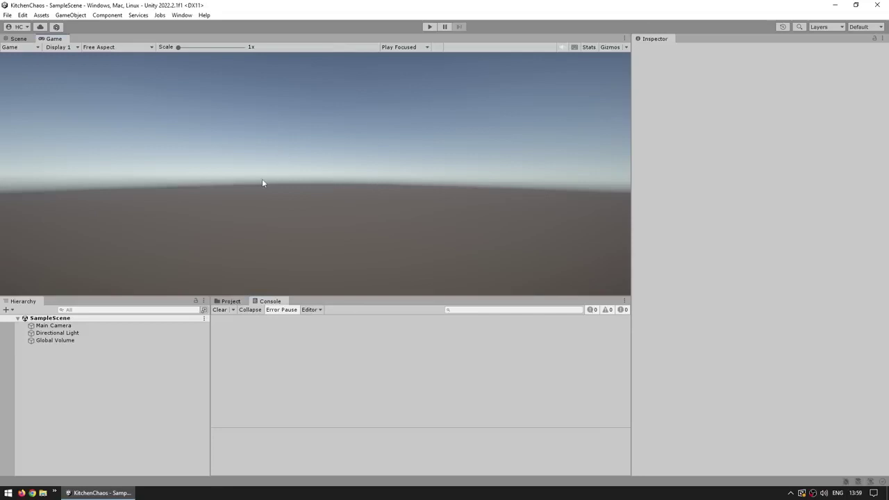
Set the Game view resolution to Full HD (1920x1080) and enlarge the view's height.
left_click(105, 46)
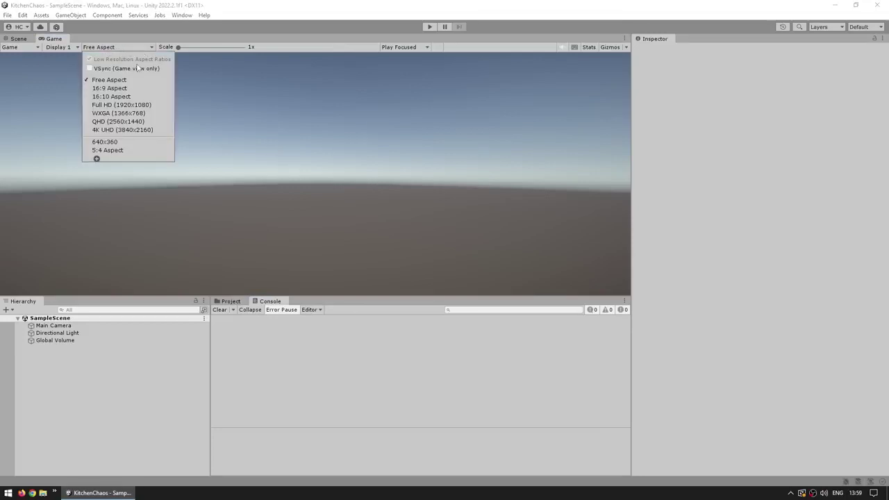
left_click(99, 105)
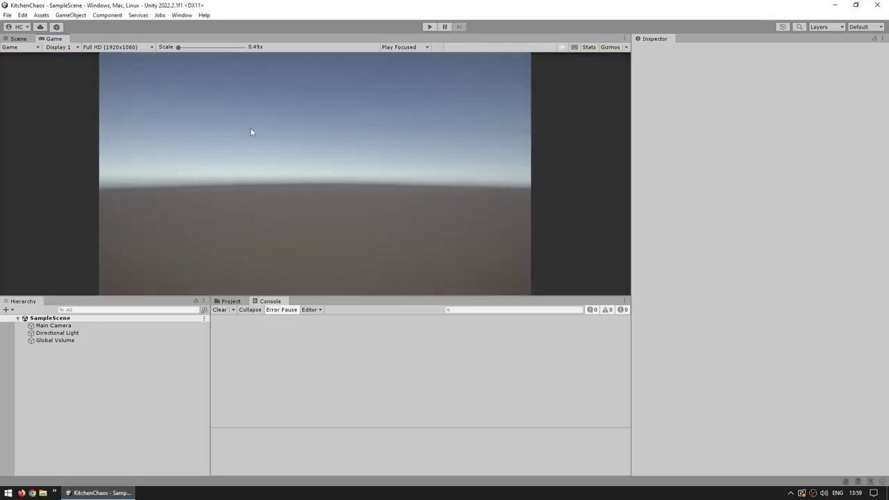
left_click_drag(421, 297, 417, 341)
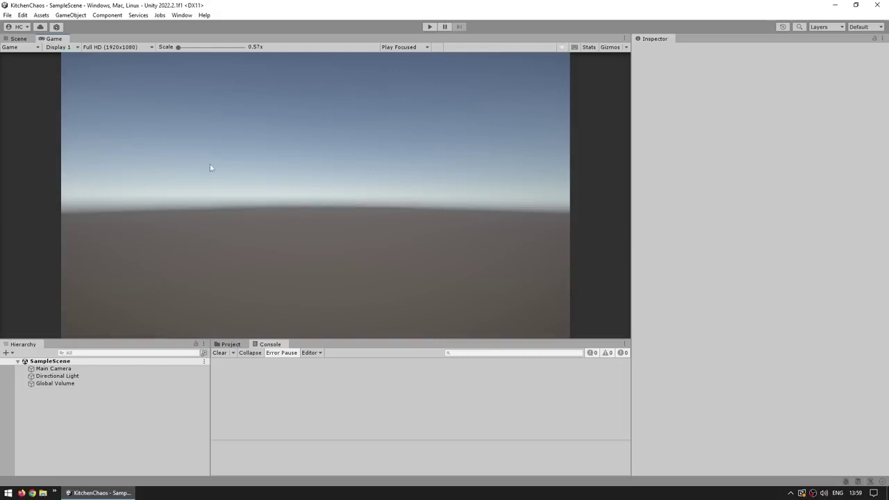
Set the Game view's play mode behaviour to Play Unfocused after trying Play Maximized.
left_click(408, 47)
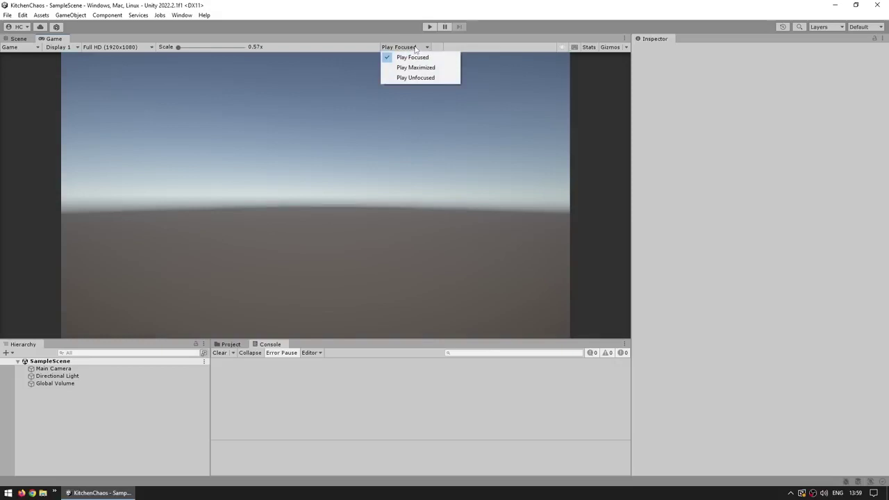
left_click(331, 182)
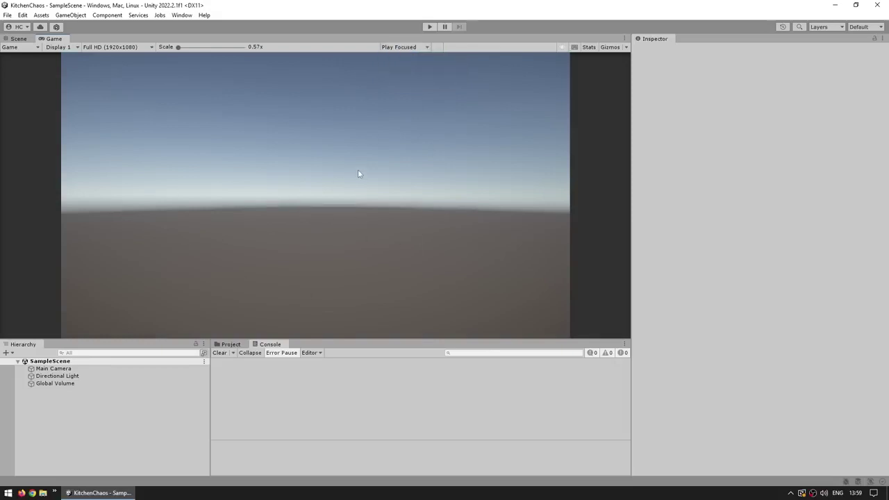
left_click(405, 47)
left_click(410, 68)
left_click(410, 48)
left_click(410, 78)
Turn on VSync for the Game view and set the view's scale to its minimum.
left_click(113, 47)
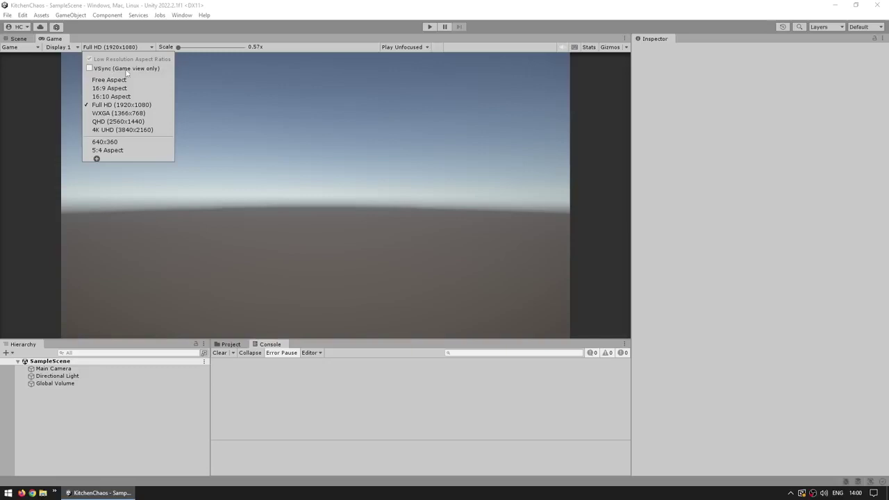
left_click(127, 69)
left_click(343, 128)
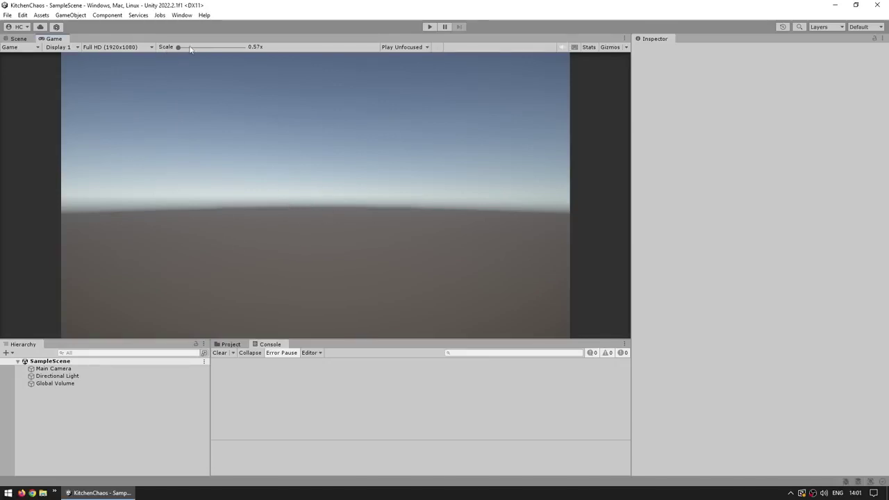
left_click_drag(177, 47, 150, 47)
Set the Scene view's tool handle position to Pivot and its handle rotation to Global.
left_click(18, 38)
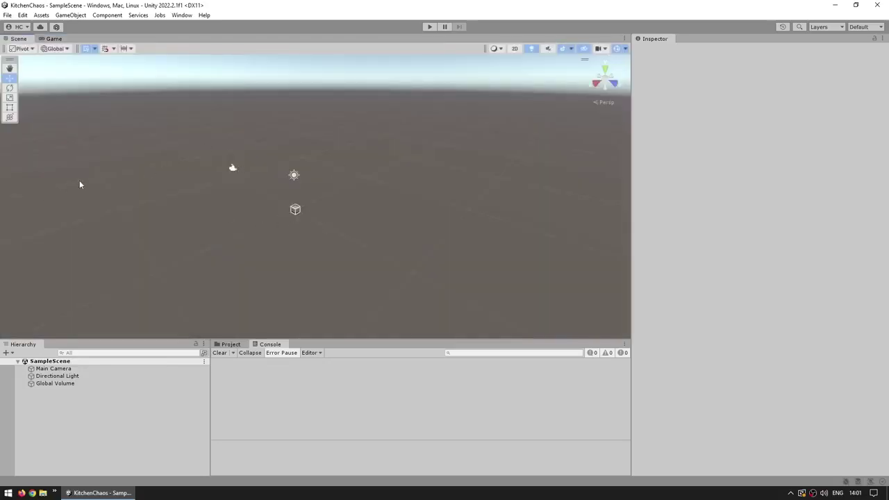
left_click(22, 49)
left_click(55, 48)
left_click(25, 49)
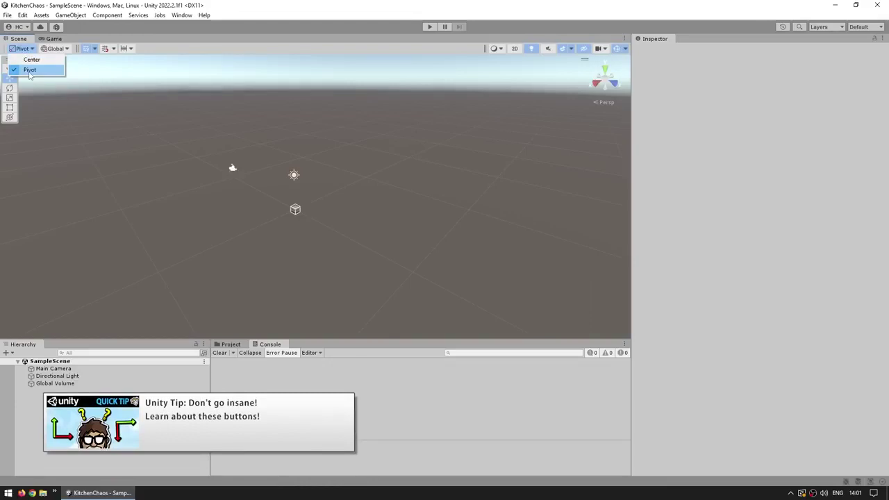
left_click(30, 70)
left_click(56, 48)
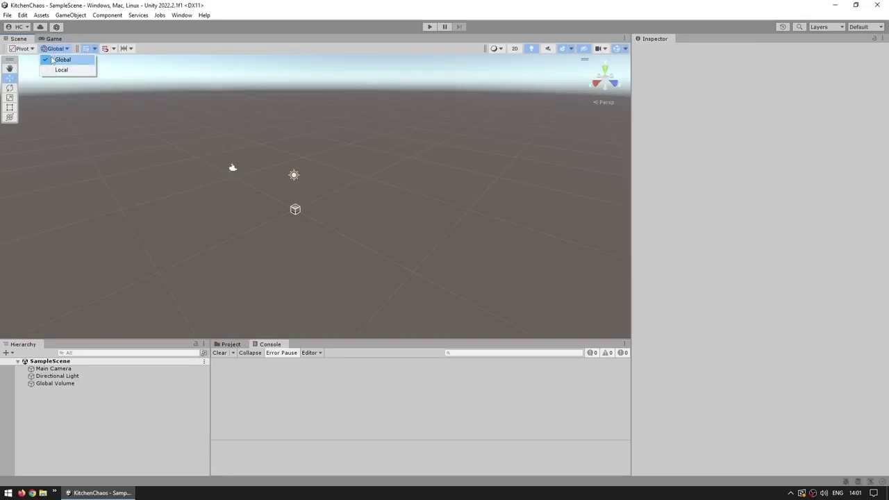
left_click(51, 60)
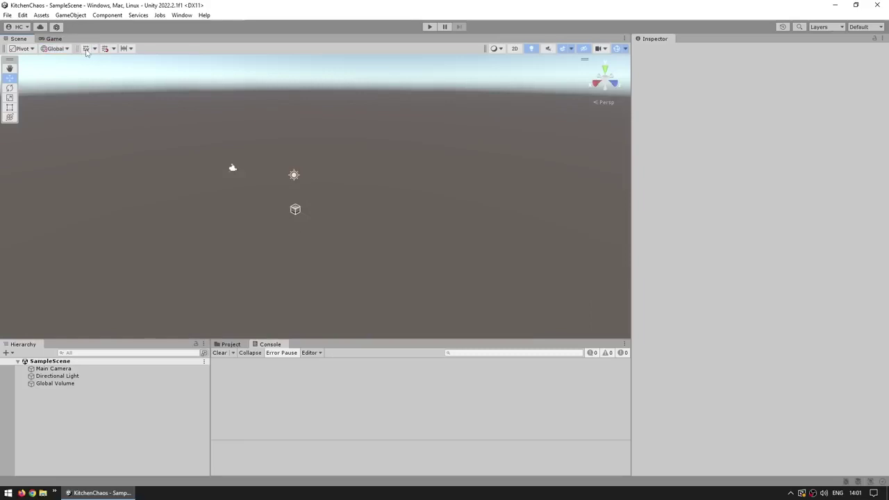
Review the Scene view's grid, increment snapping and shading mode options.
left_click(94, 49)
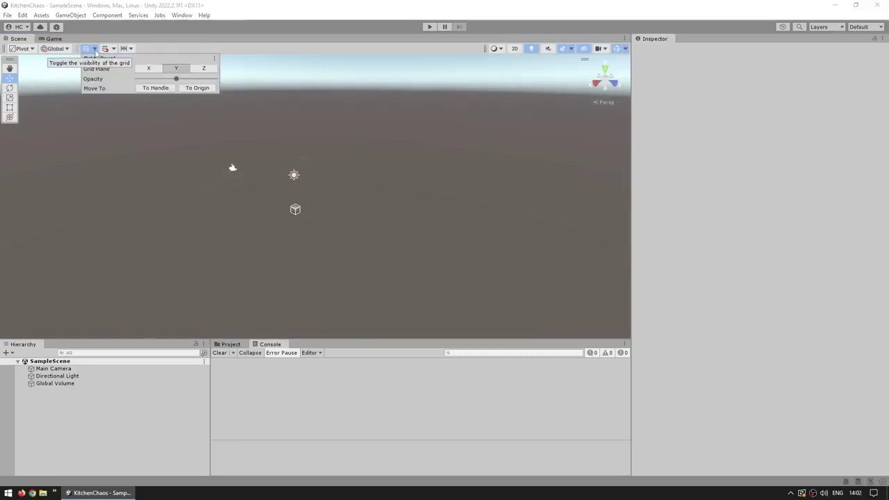
left_click(172, 49)
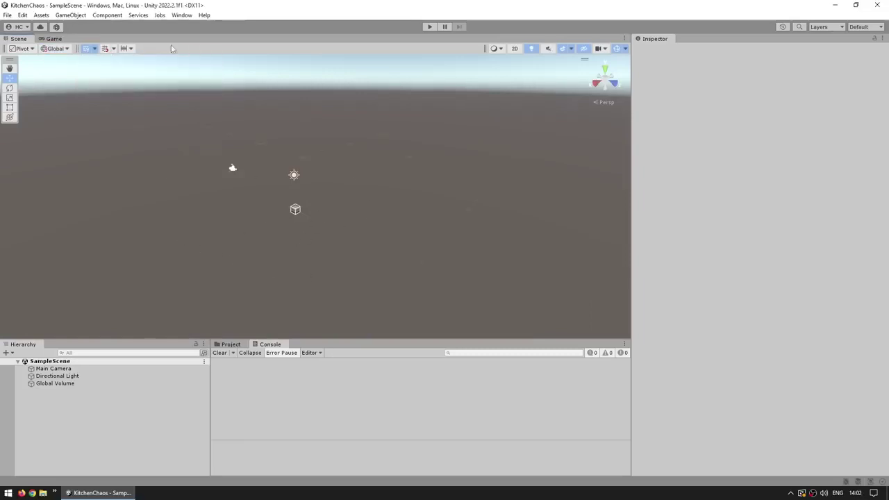
left_click(130, 48)
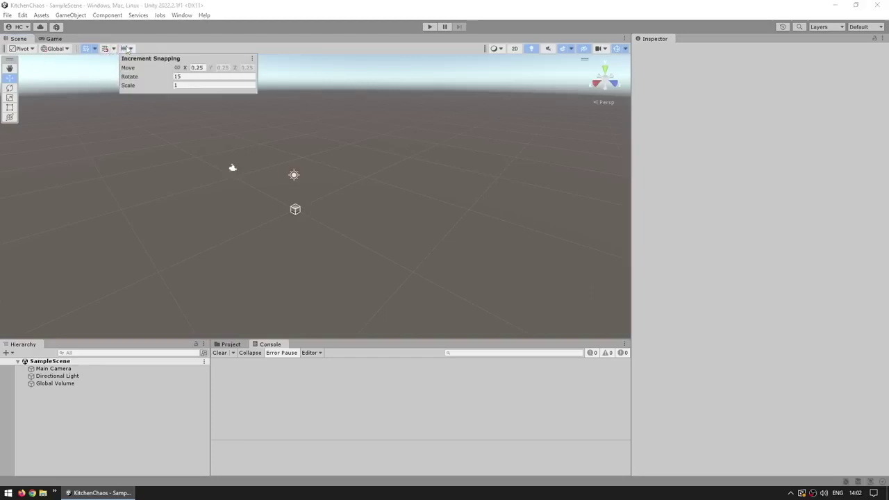
left_click(169, 178)
left_click(494, 48)
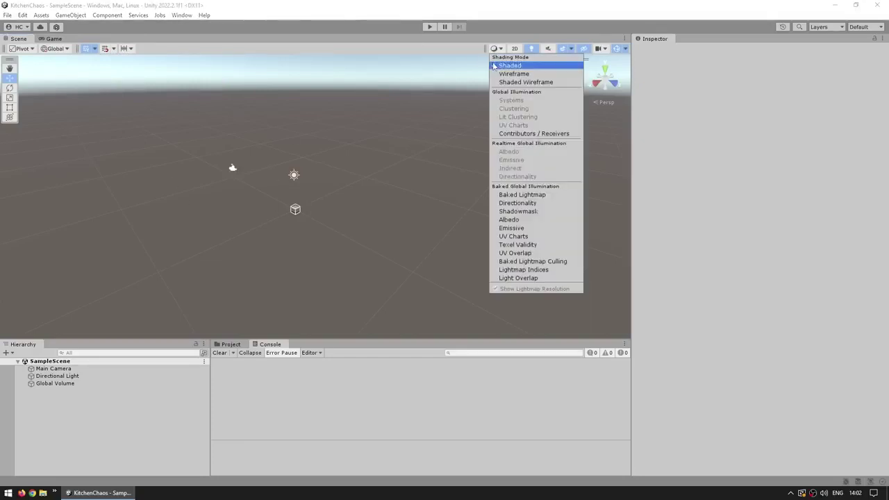
left_click(493, 50)
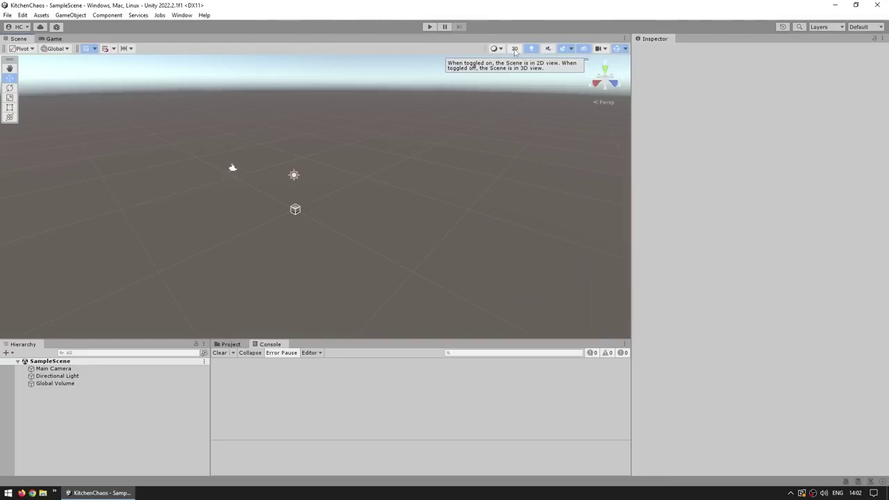
Try switching the Scene view's effects off and on, and review the list of individual effects, including Always Refresh.
left_click(563, 48)
left_click(563, 49)
left_click(571, 49)
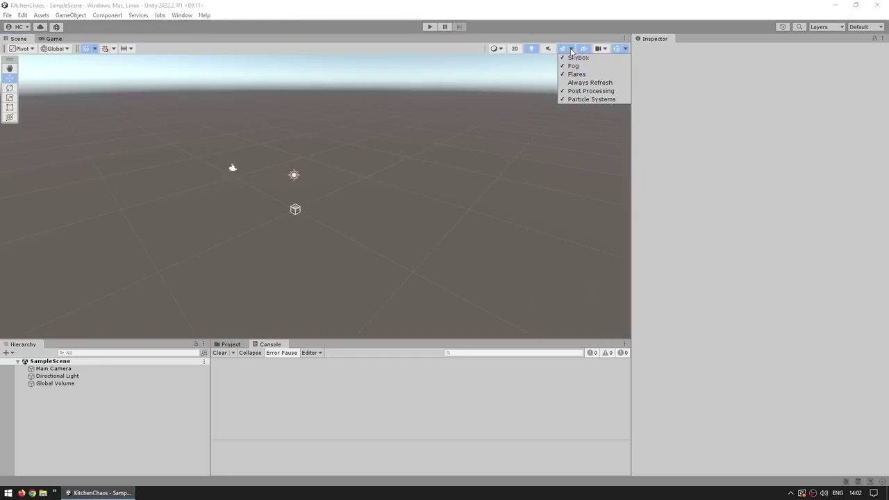
left_click(588, 83)
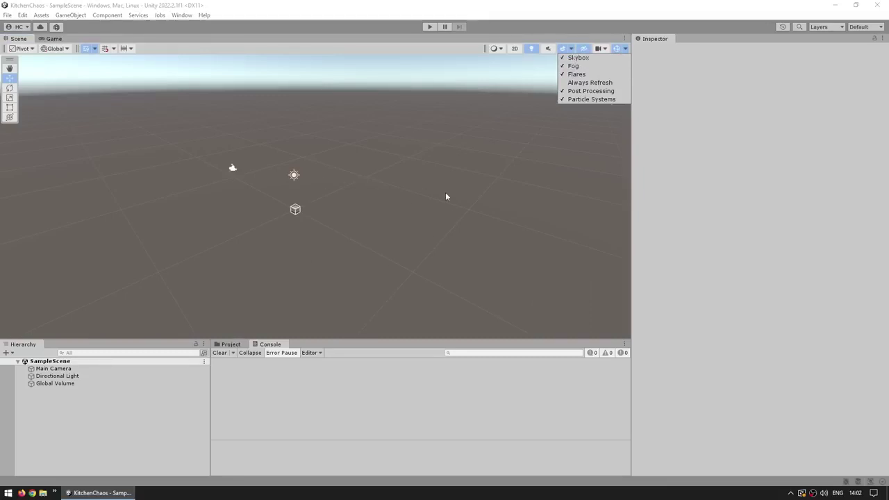
left_click(516, 150)
Review the Scene view's hidden object toggle, Scene Camera settings, and gizmo options and visibility.
left_click(584, 50)
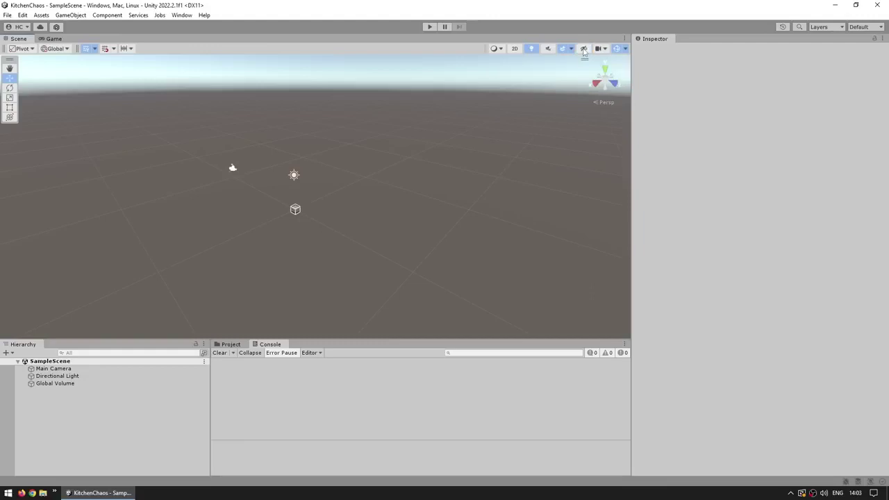
left_click(603, 50)
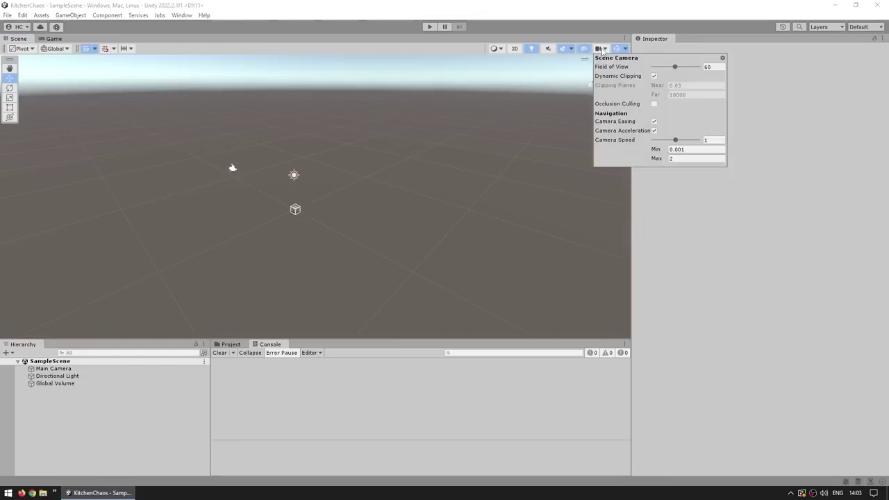
left_click(625, 49)
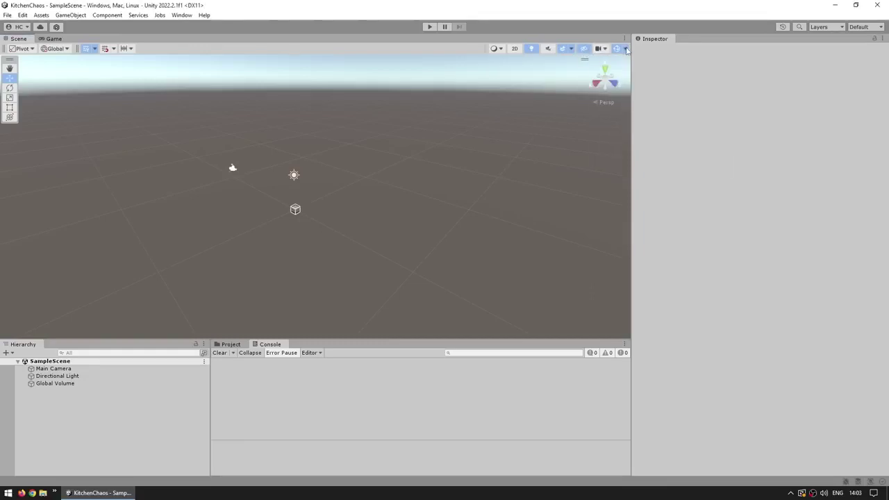
left_click(625, 49)
left_click(616, 48)
left_click(616, 48)
left_click(617, 49)
Save the current editor layout as KitchenChaos and reopen the list of layouts.
left_click(865, 28)
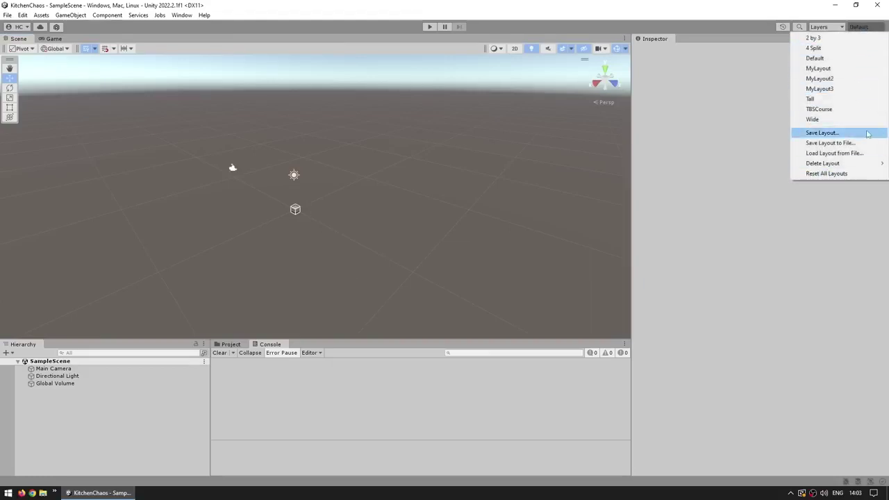
left_click(823, 133)
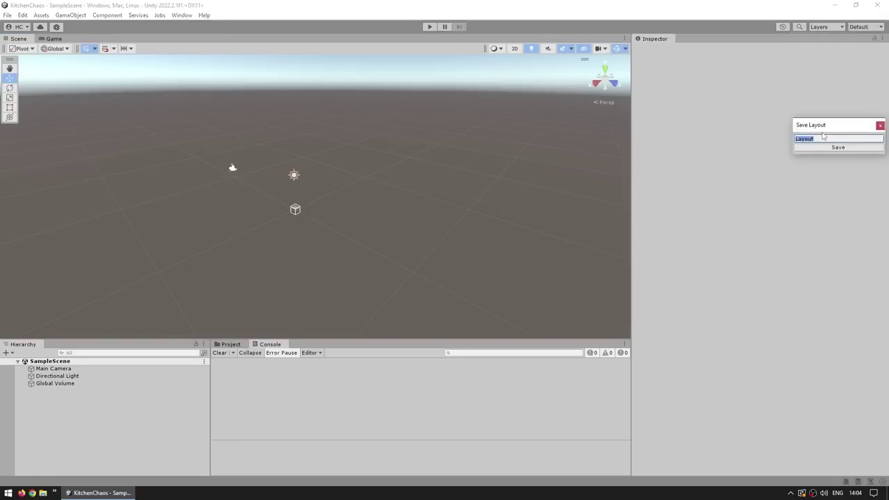
type("KitchenChaos")
key("Return")
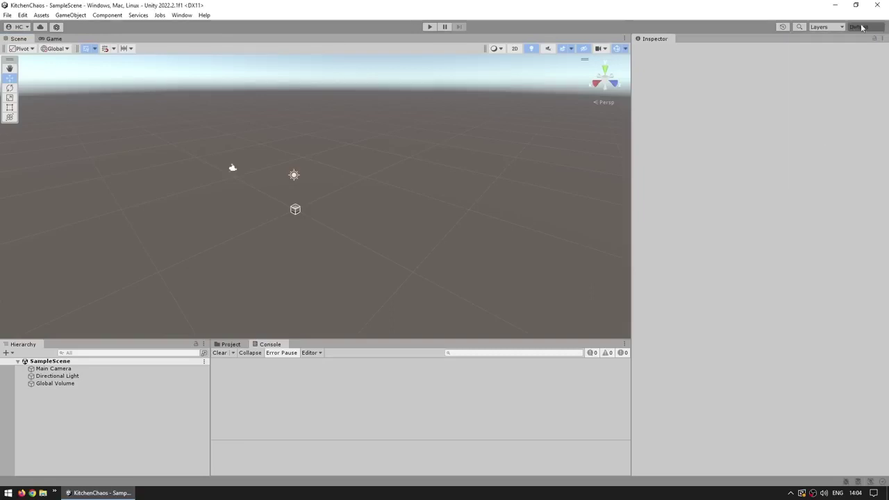
left_click(859, 27)
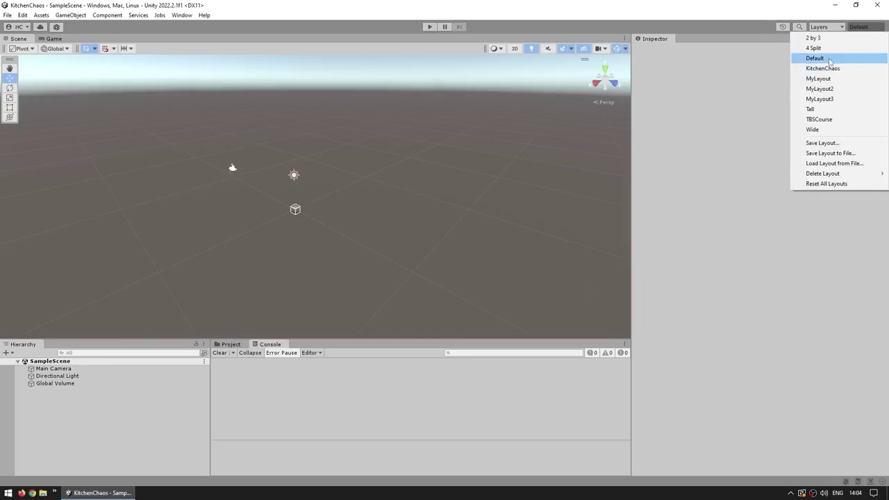
Switch the editor to the Default layout, and restore the saved KitchenChaos layout.
left_click(825, 61)
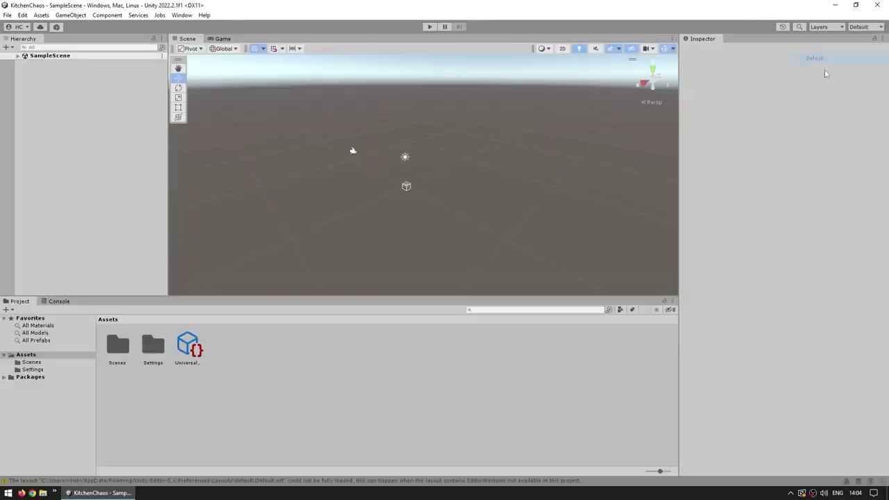
left_click(858, 28)
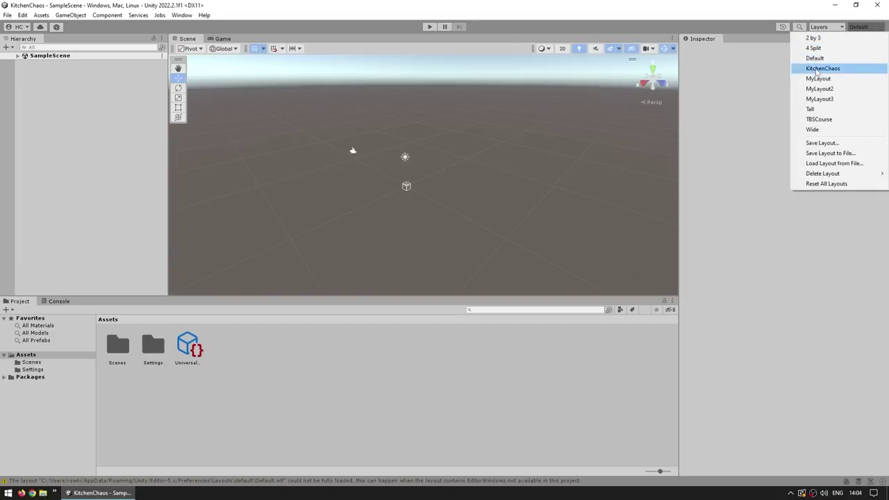
left_click(823, 69)
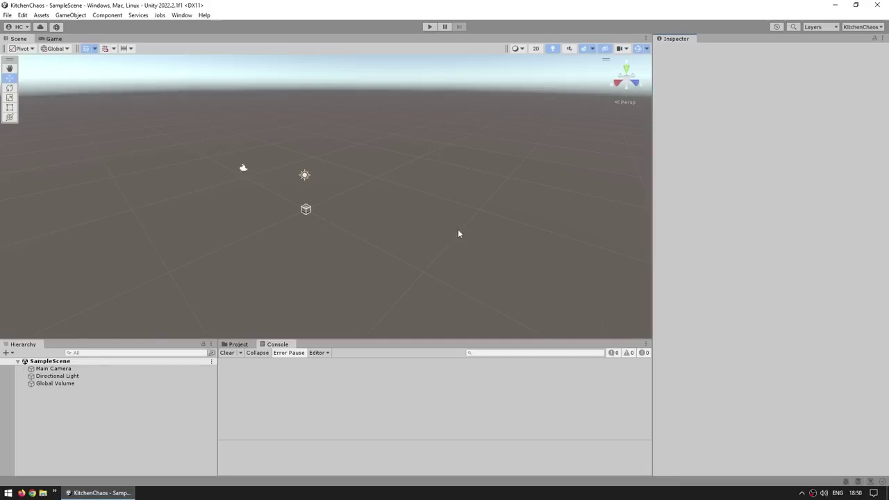
Open the Package Manager and list the packages from the Unity Registry.
left_click(181, 14)
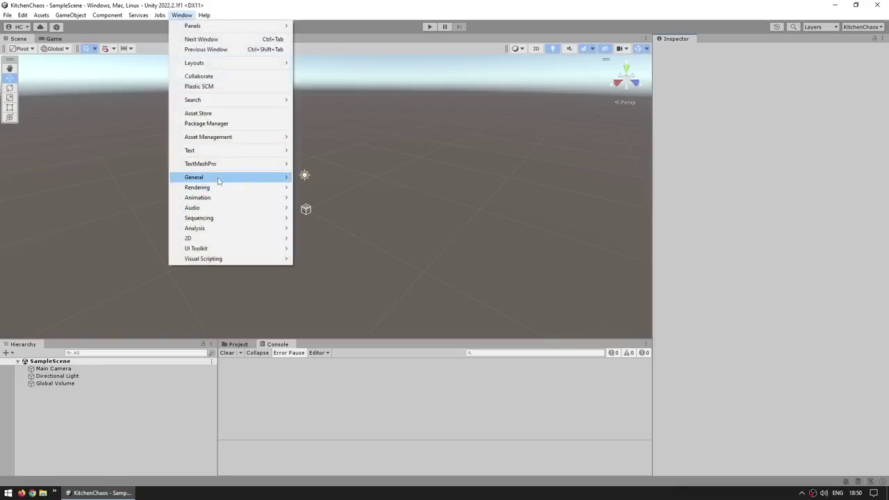
left_click(203, 126)
left_click(175, 68)
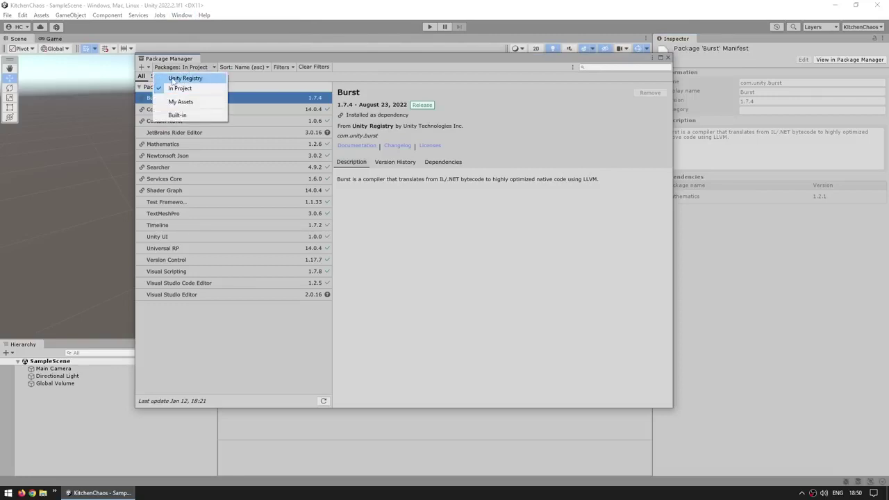
left_click(182, 79)
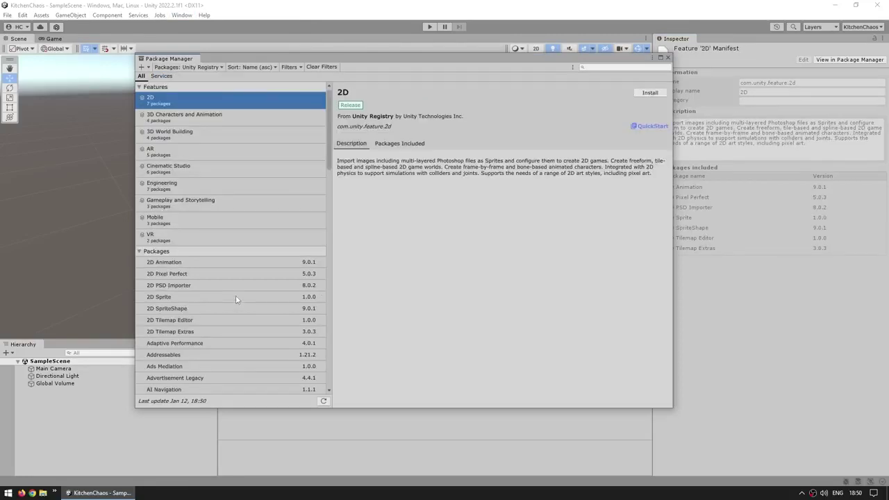
Examine the details of the Visual Studio Editor, Visual Studio Code Editor and JetBrains Rider Editor packages.
scroll(238, 285, "down", 15)
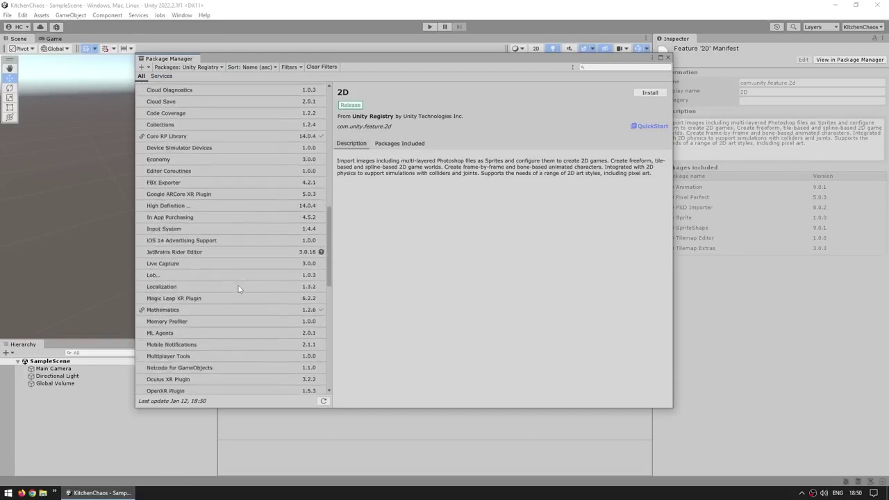
scroll(238, 285, "down", 10)
left_click(192, 353)
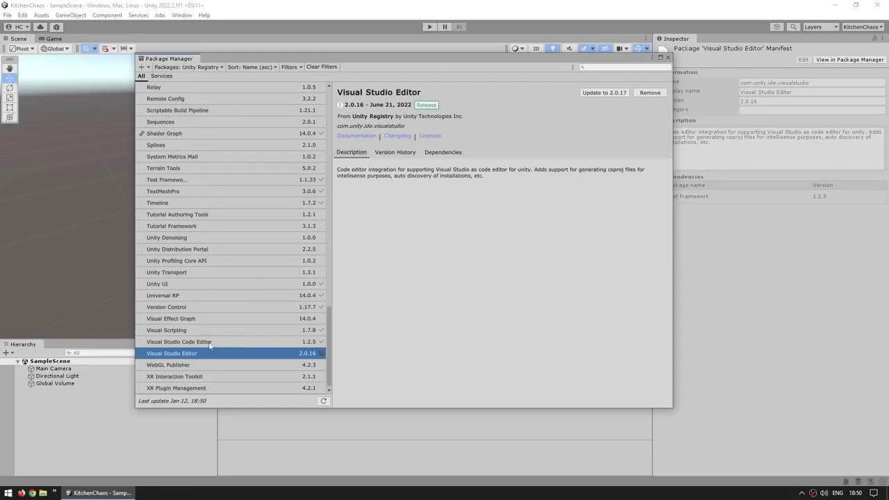
left_click(209, 343)
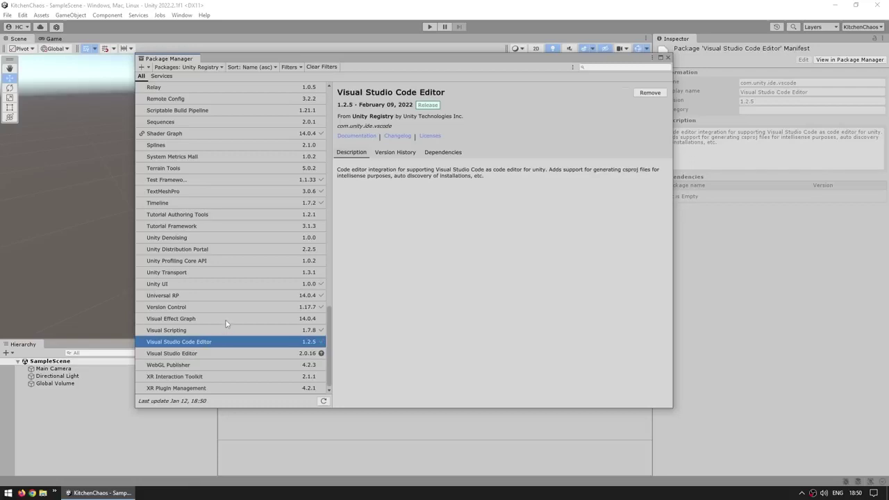
scroll(225, 323, "up", 10)
left_click(181, 168)
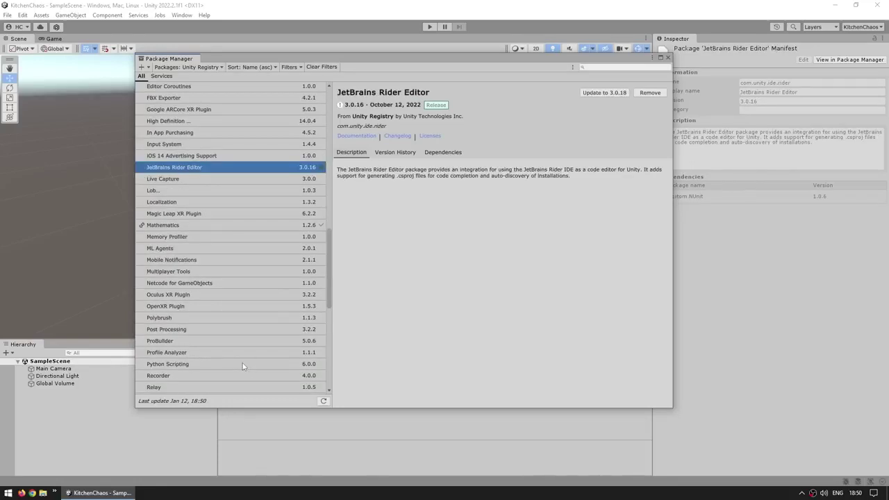
Update the Visual Studio Editor package to version 2.0.17 and close the Package Manager.
scroll(242, 362, "down", 10)
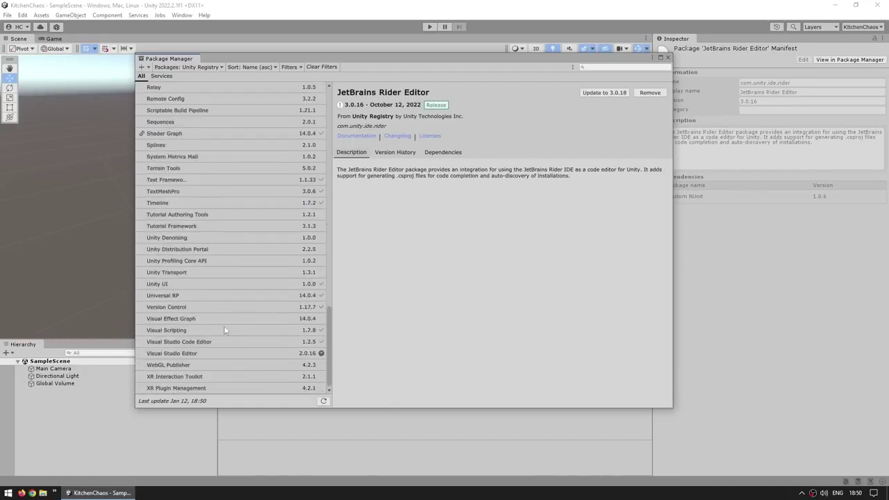
left_click(192, 355)
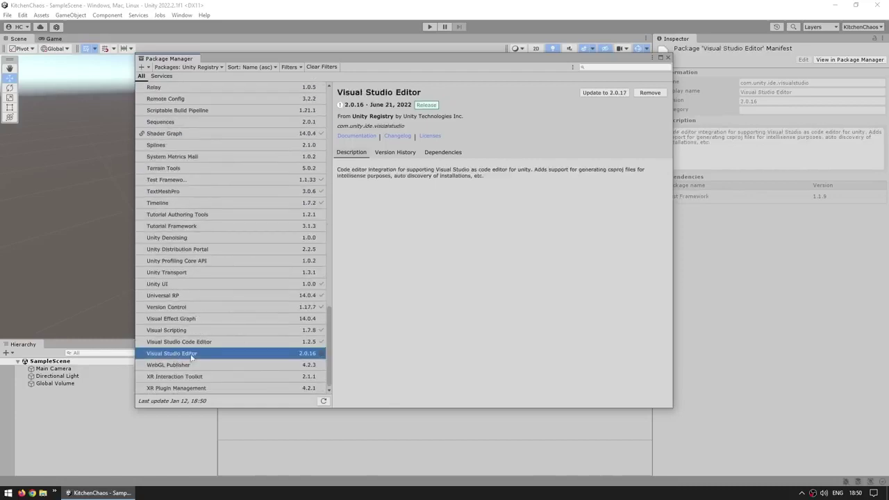
left_click(602, 93)
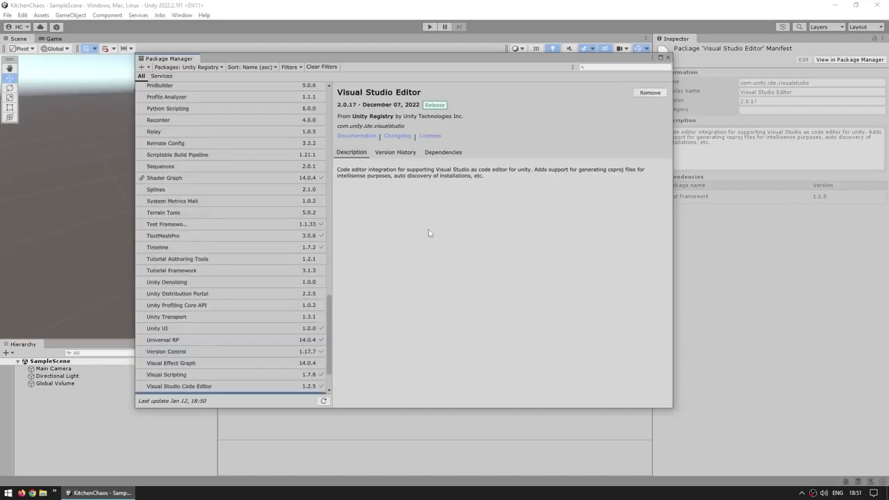
left_click(668, 57)
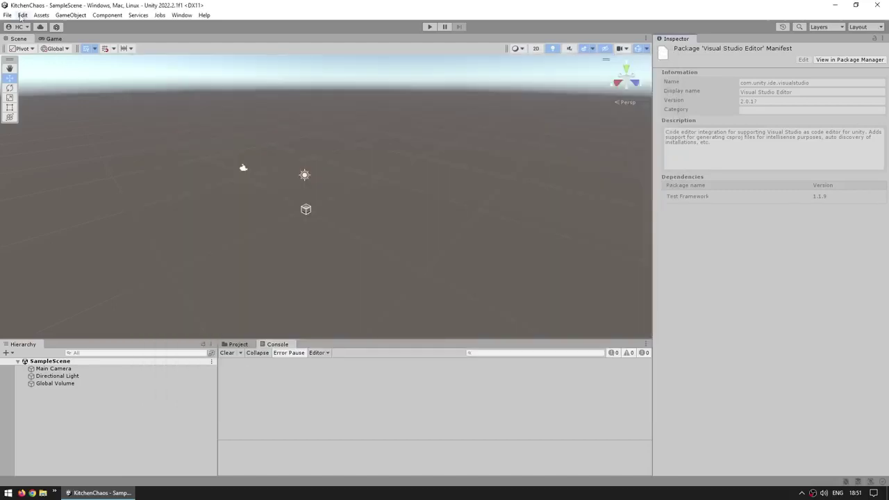
In the External Tools preferences, choose Microsoft Visual Studio 2022 as the external script editor and close the preferences.
left_click(22, 15)
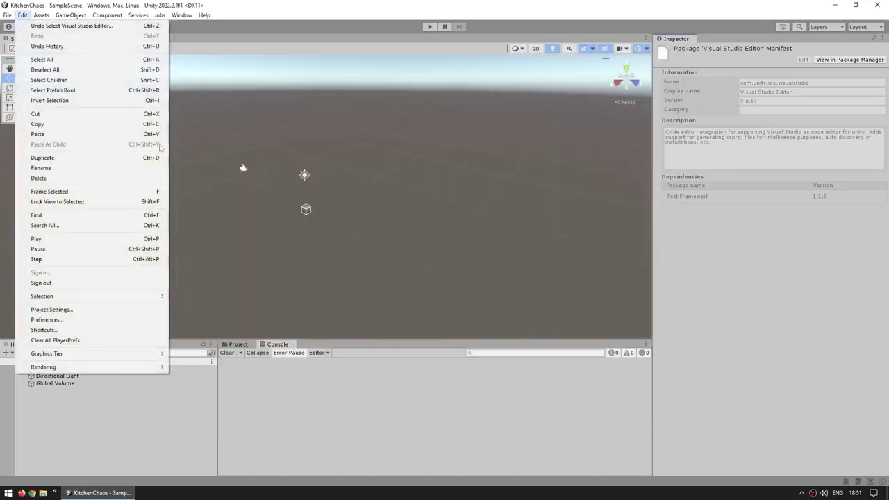
left_click(51, 320)
left_click(167, 182)
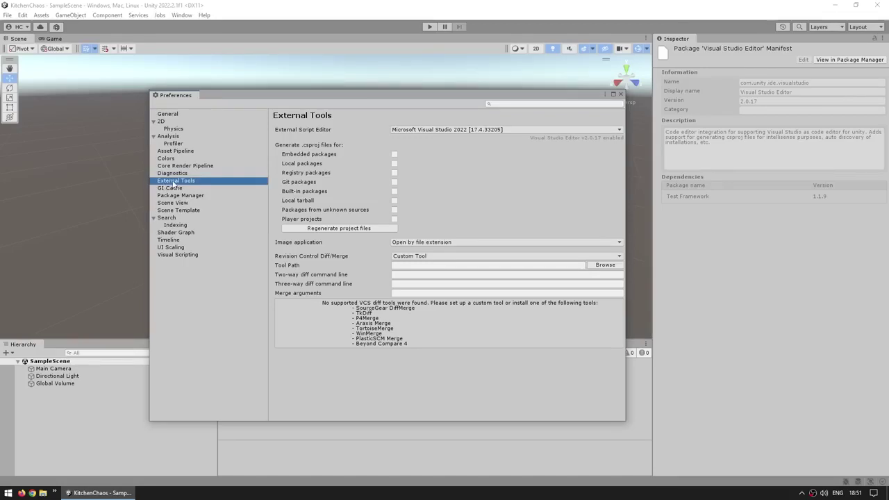
left_click(416, 129)
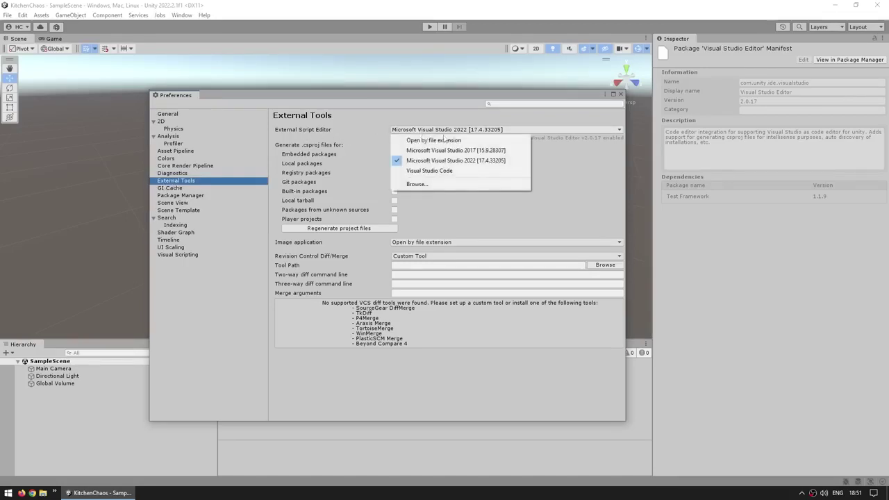
left_click(475, 163)
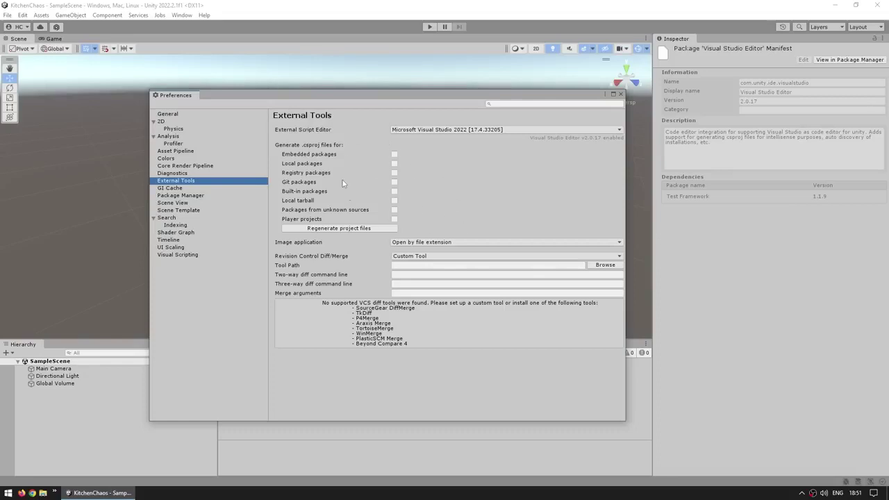
left_click(621, 94)
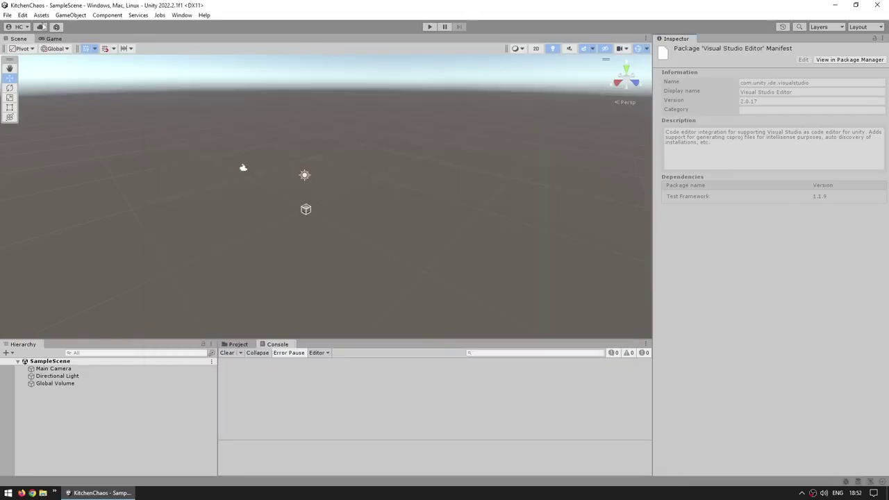
Open the project's C# solution in Visual Studio and bring up its extension manager.
left_click(41, 15)
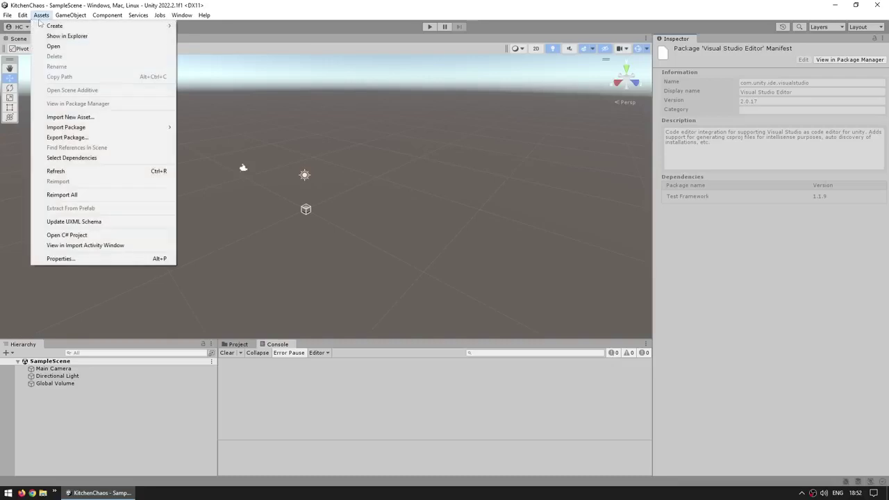
left_click(67, 235)
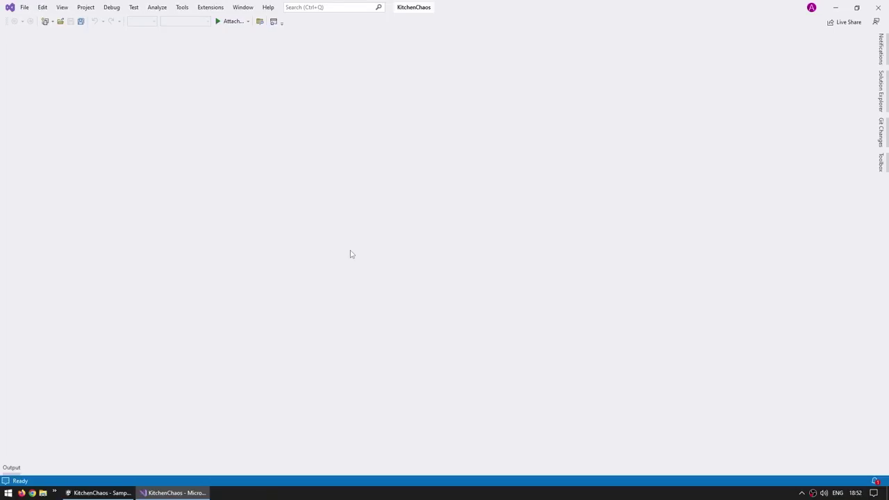
left_click(212, 9)
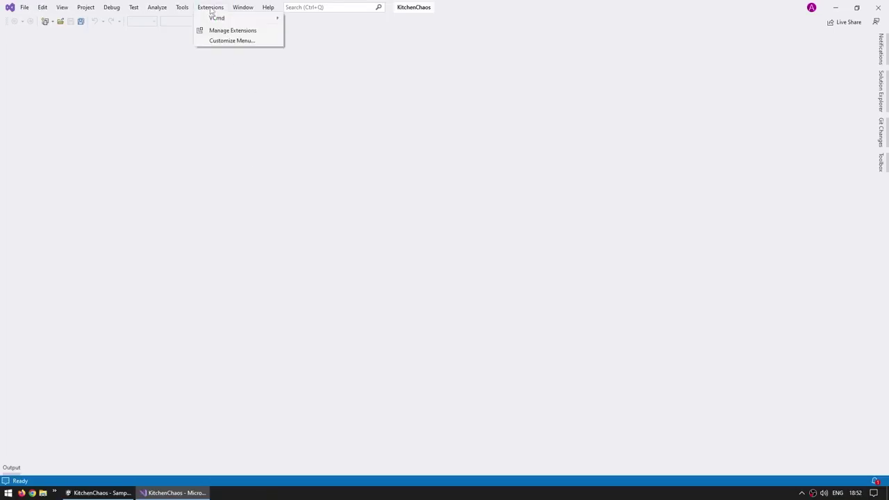
left_click(224, 31)
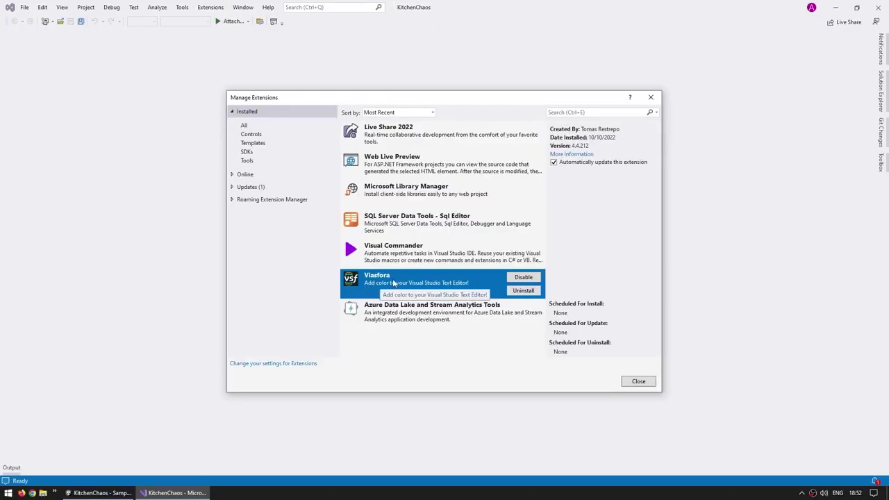
Search the online extensions for viasfora and close the extension manager.
left_click(246, 174)
left_click(580, 113)
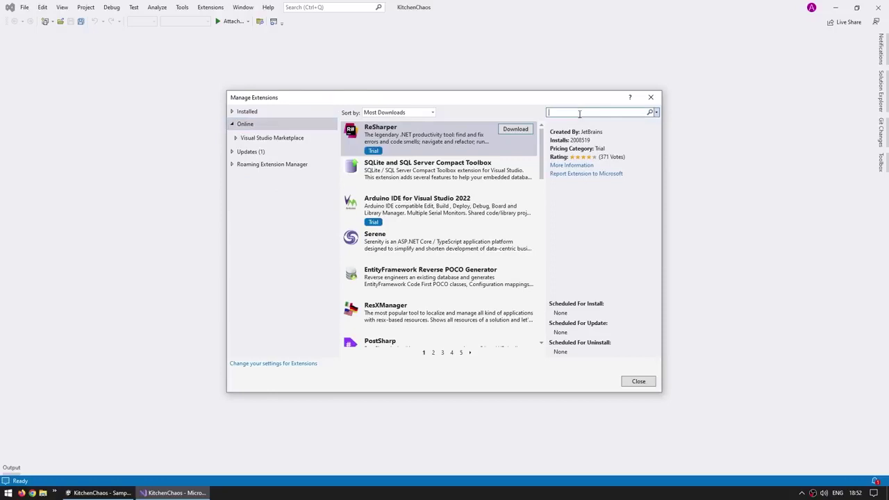
type("viasfora")
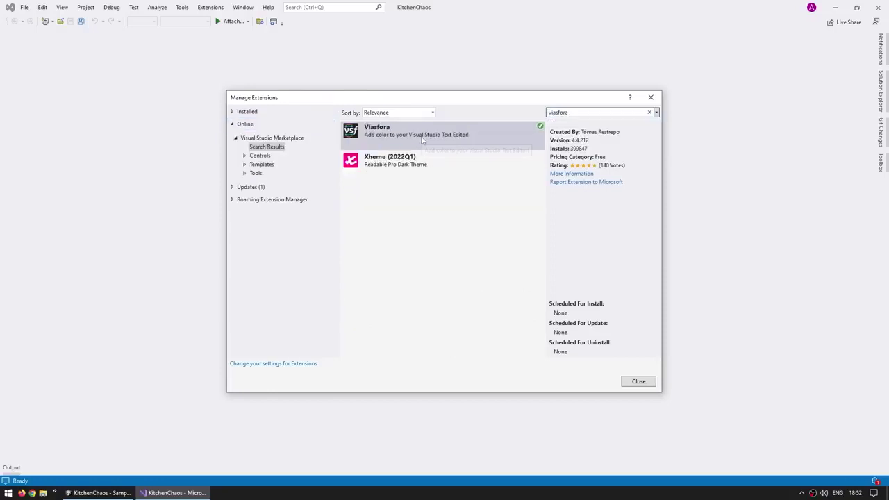
key("Escape")
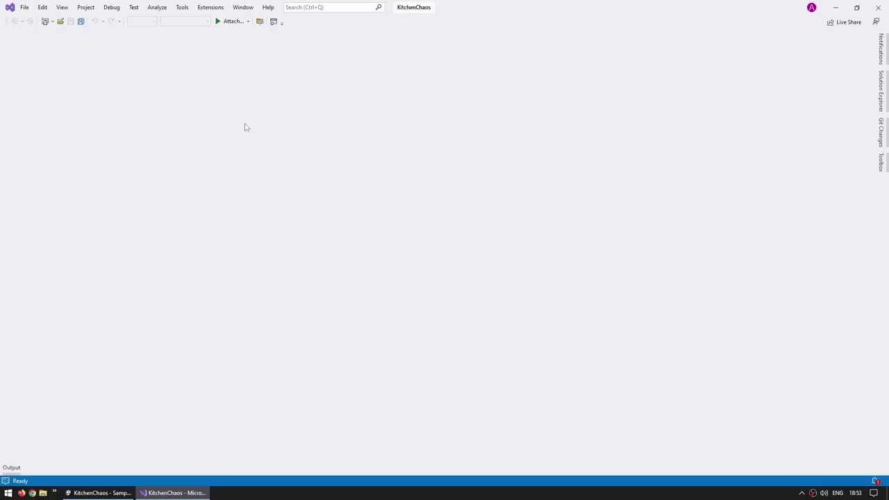
Review the Viasfora settings in the Visual Studio options, including the General, Export / Import and Rainbow Braces pages.
left_click(182, 7)
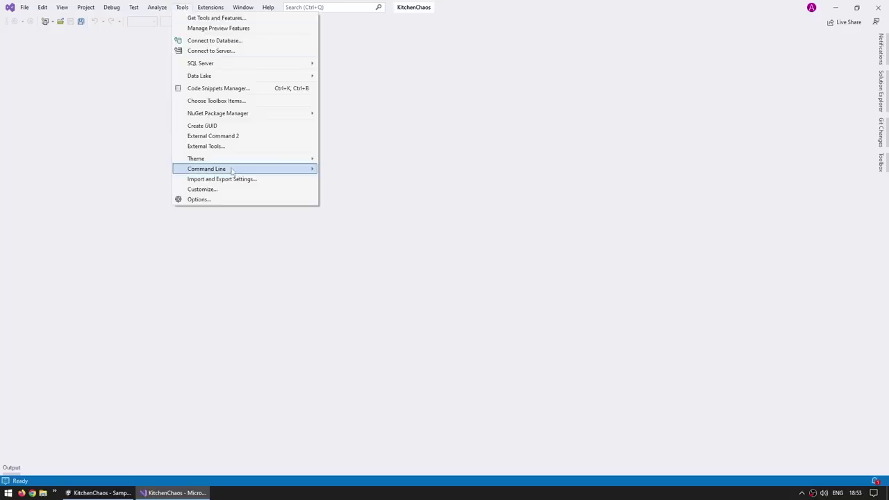
left_click(200, 200)
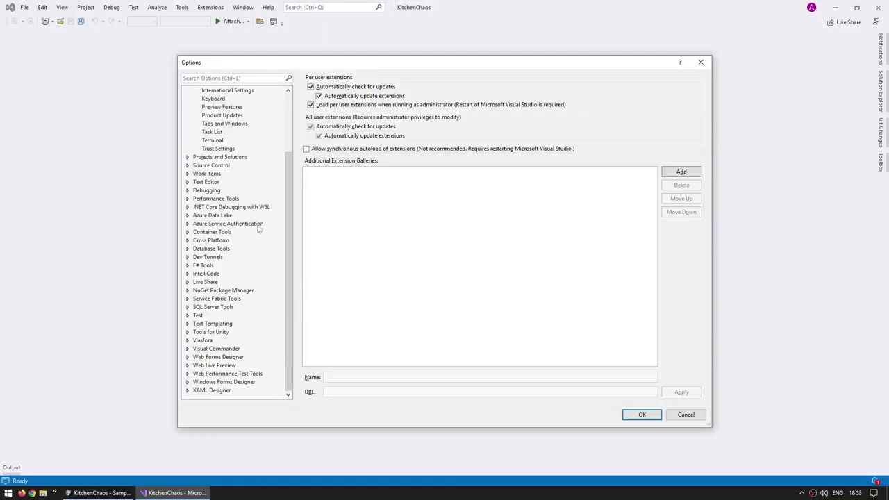
left_click(203, 341)
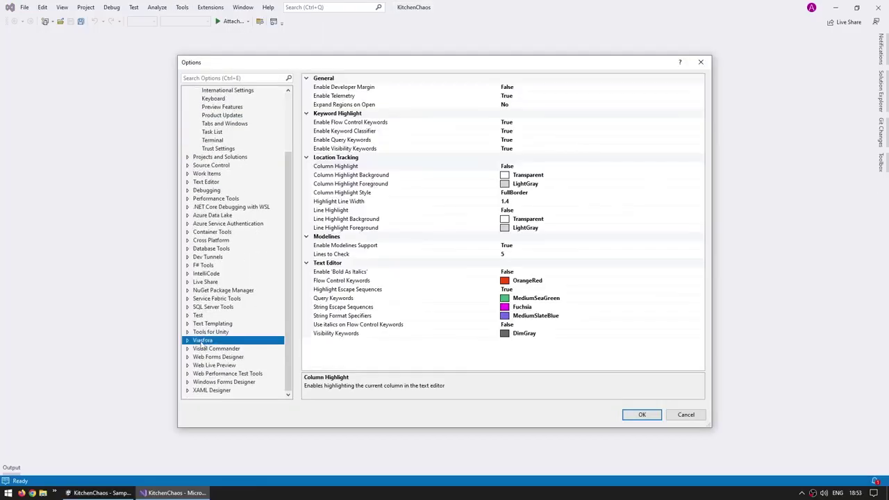
left_click(187, 341)
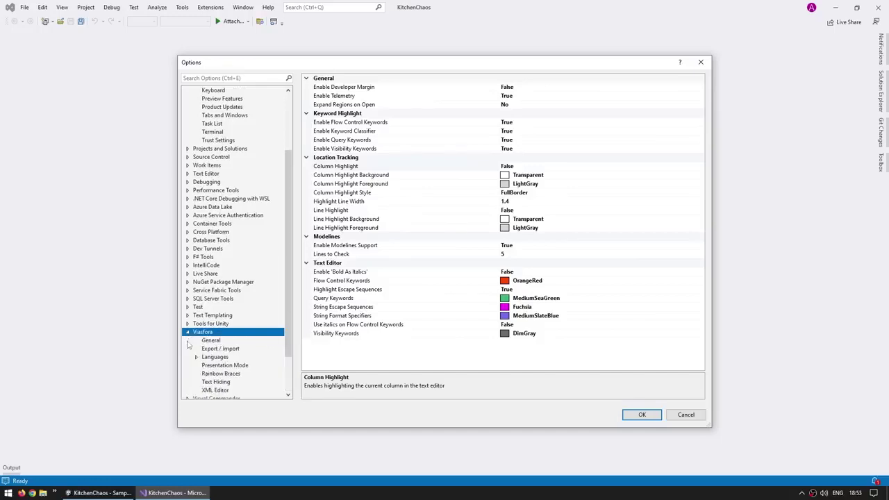
scroll(218, 298, "down", 2)
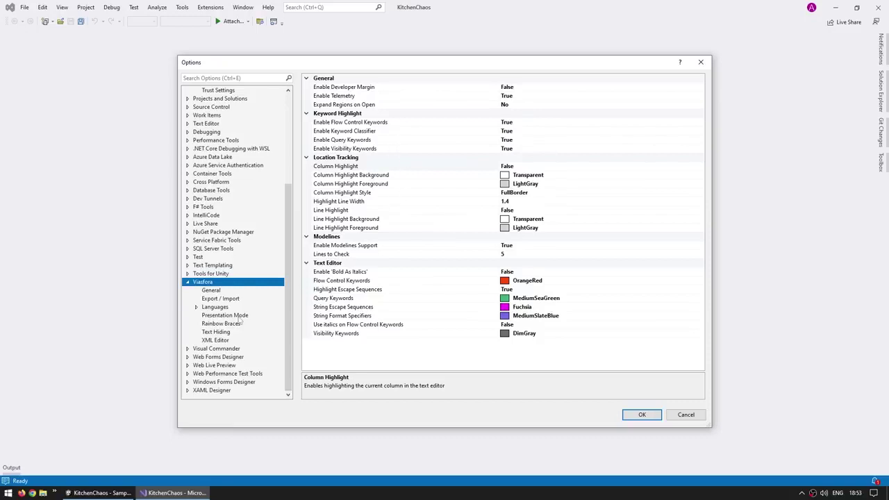
left_click(219, 299)
left_click(212, 290)
left_click(221, 325)
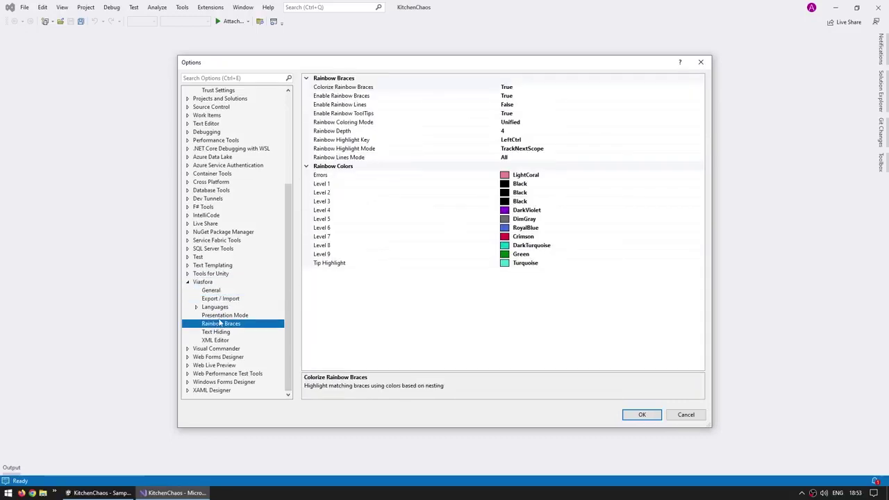
left_click(389, 327)
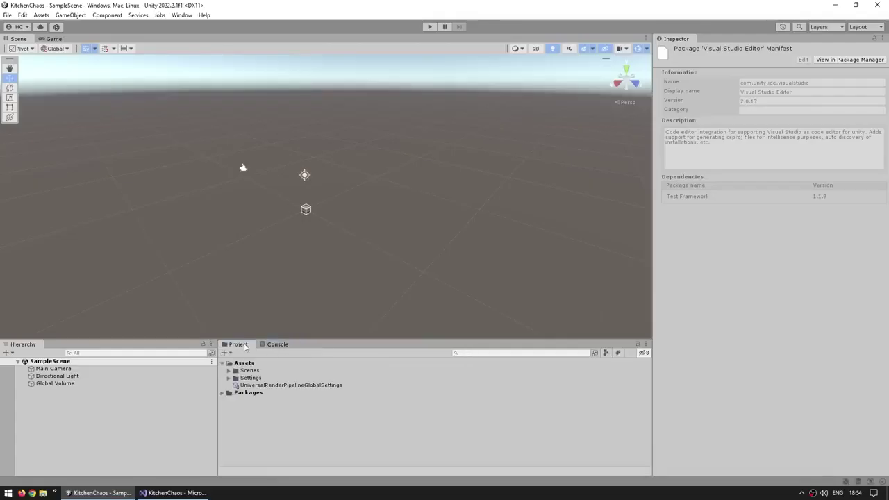
Create a C# script named Testing in the Unity project's Assets and open it in Visual Studio.
left_click(226, 353)
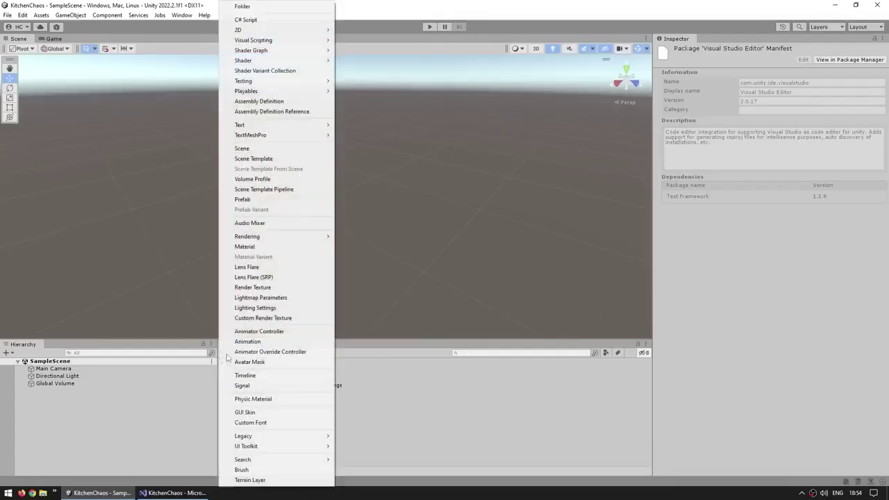
left_click(252, 20)
type("Testing")
key("Return")
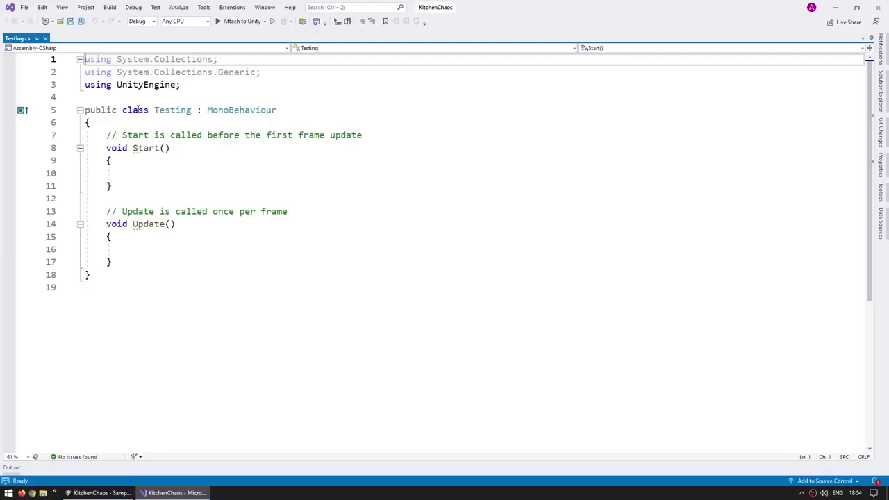
Rewrite the Testing class with same-line braces, a private Start holding an if block with nested for loops, and an empty private Update.
left_click_drag(85, 122, 91, 274)
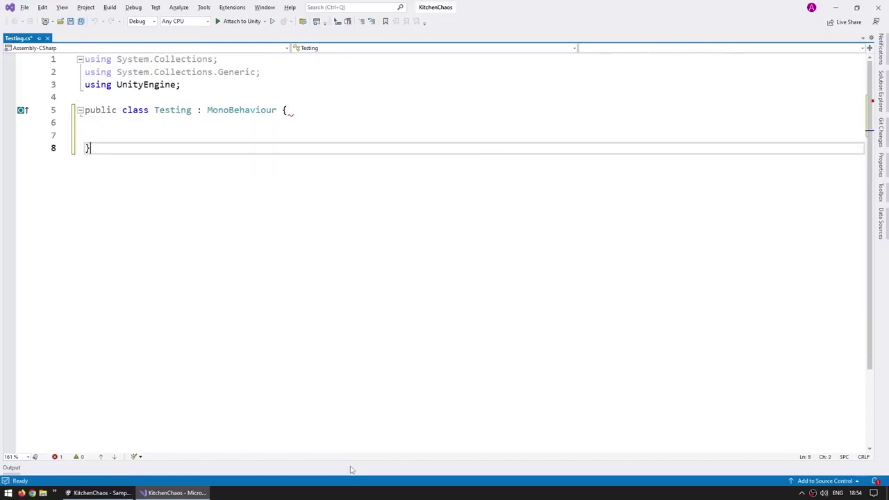
key("Up")
key("Up")
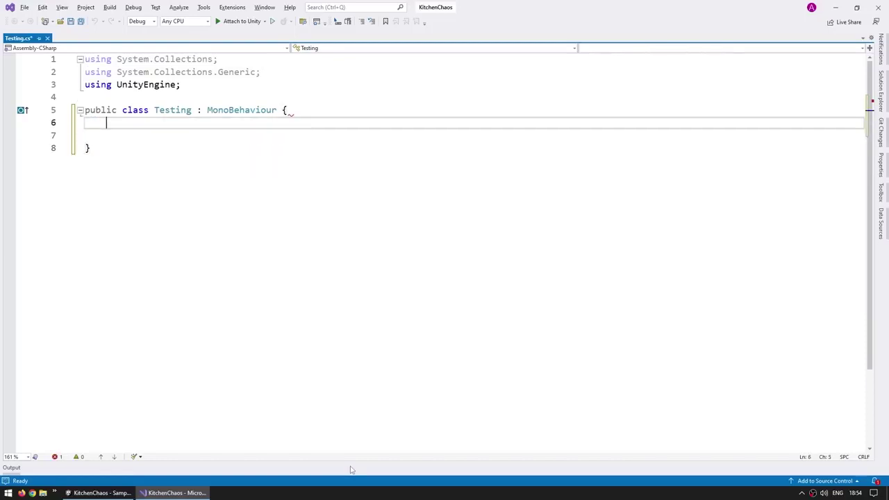
key("Return")
key("Return")
type("private void Start() {")
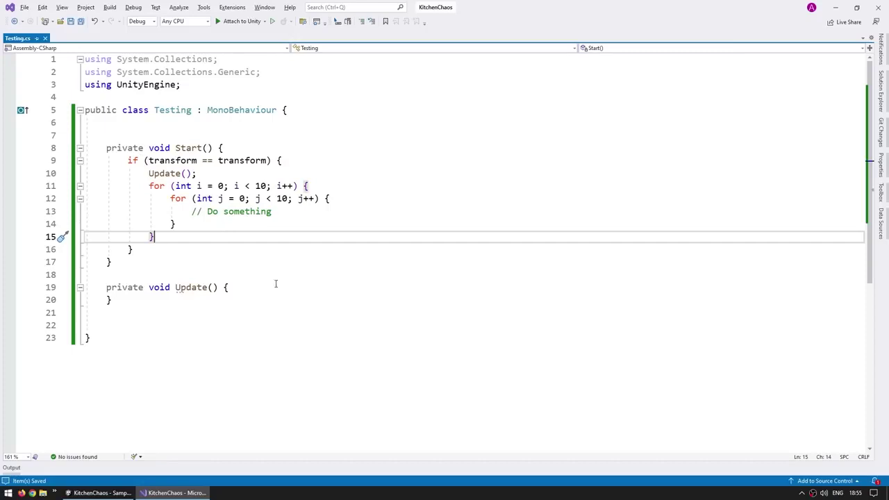
left_click(282, 263)
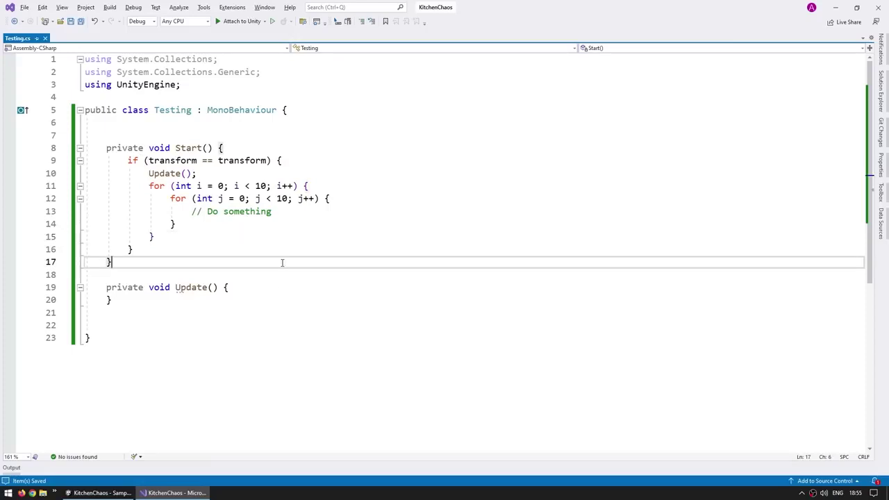
Open the Visual Studio options at the Text Editor settings, view the Advanced page, and expand the C# settings.
left_click(204, 7)
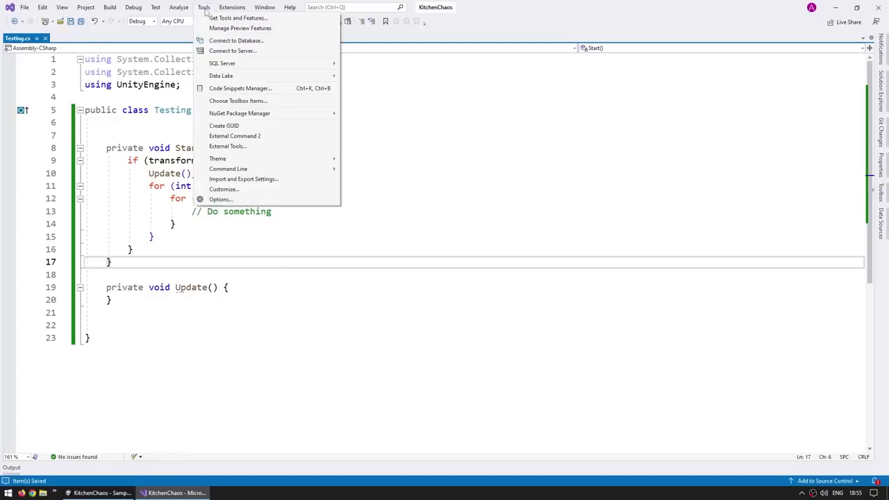
left_click(221, 200)
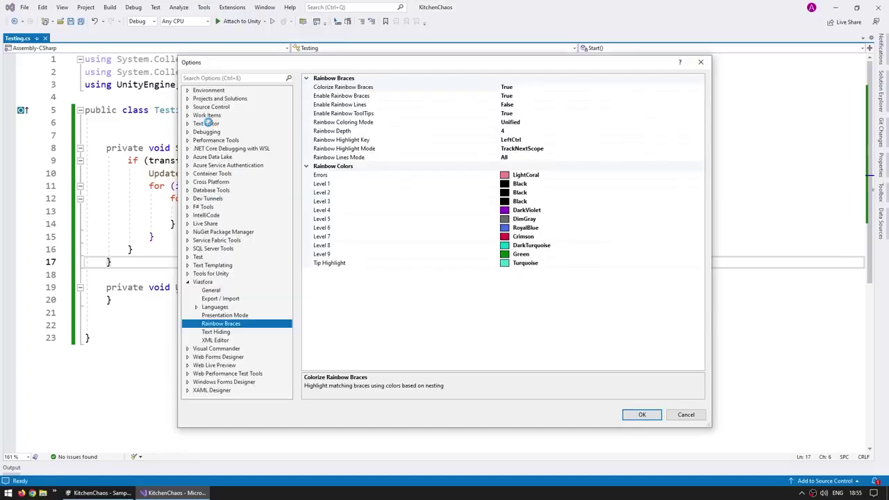
double_click(206, 124)
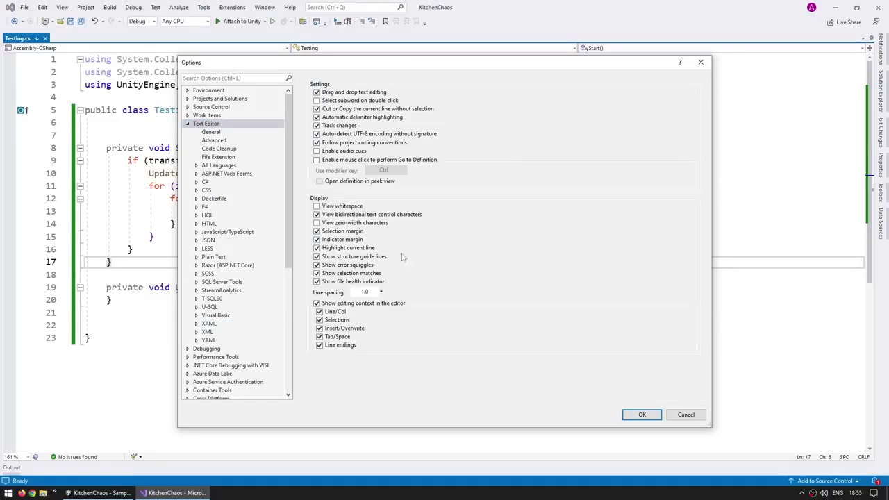
left_click(214, 141)
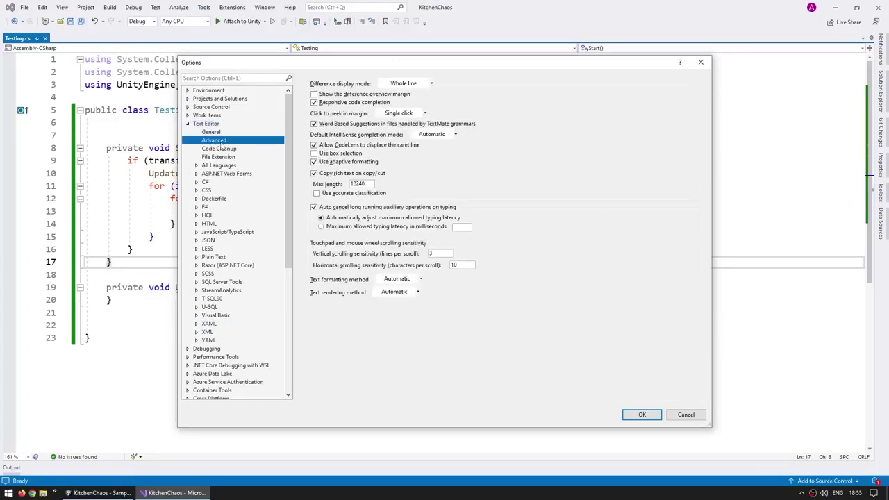
left_click(205, 182)
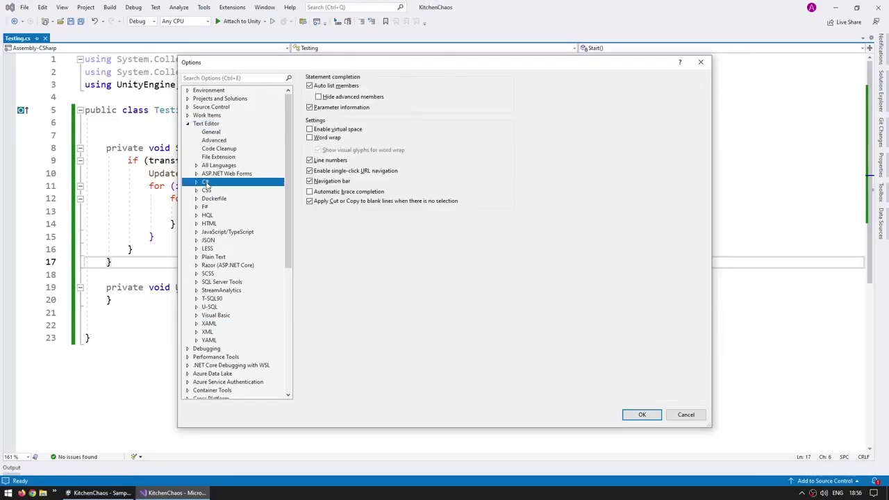
left_click(197, 182)
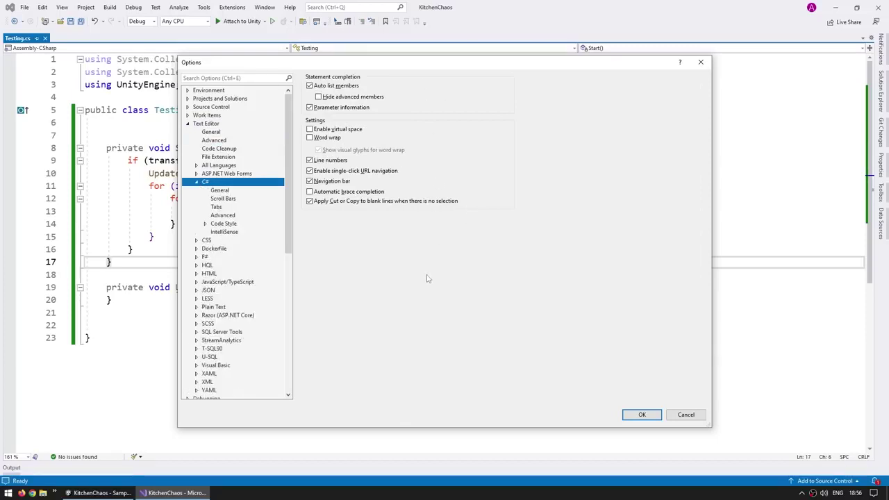
Go through the C# editor pages, including Advanced and IntelliSense, to the New Lines page of the Code Style formatting settings.
key("Down")
key("Down")
key("Down")
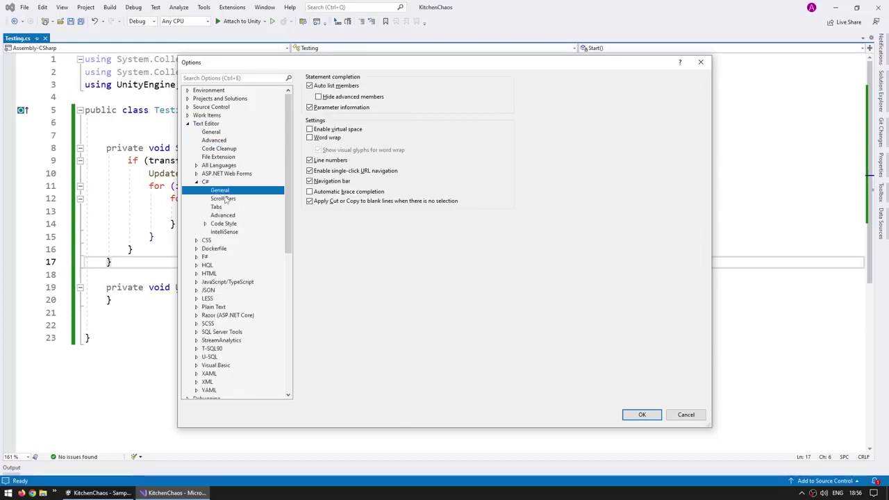
key("Down")
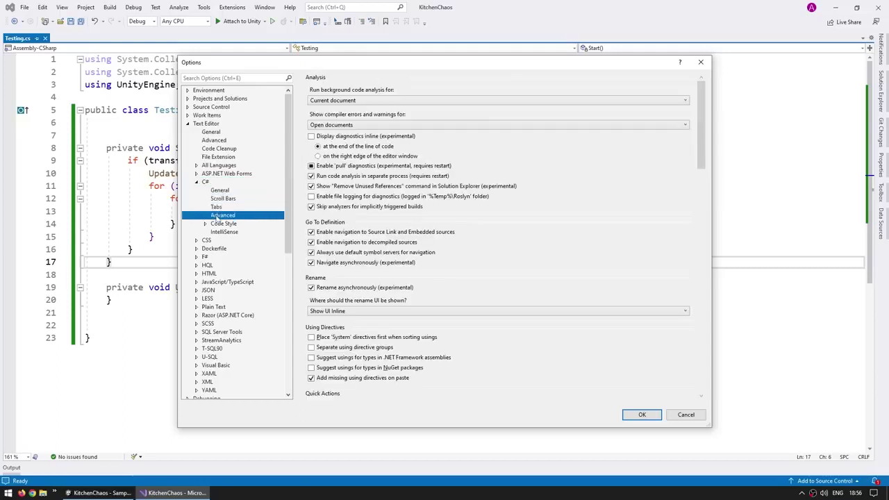
key("Down")
key("Down")
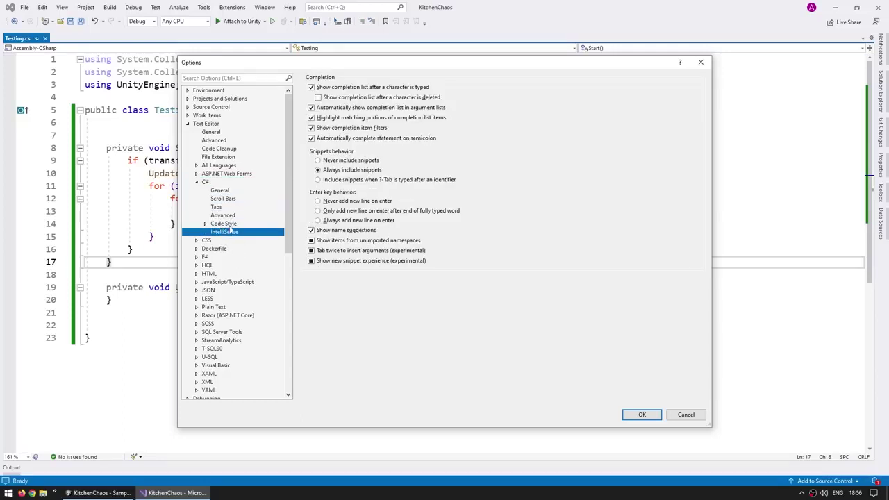
left_click(225, 224)
left_click(204, 223)
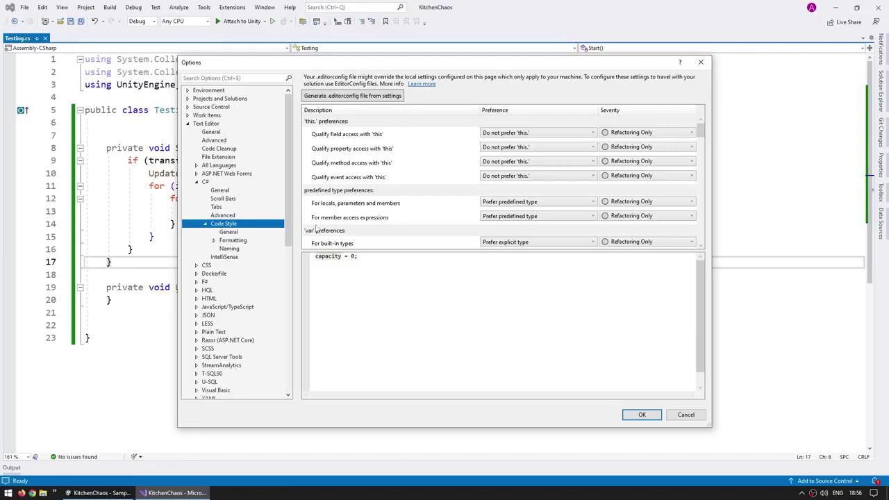
left_click(214, 240)
left_click(245, 265)
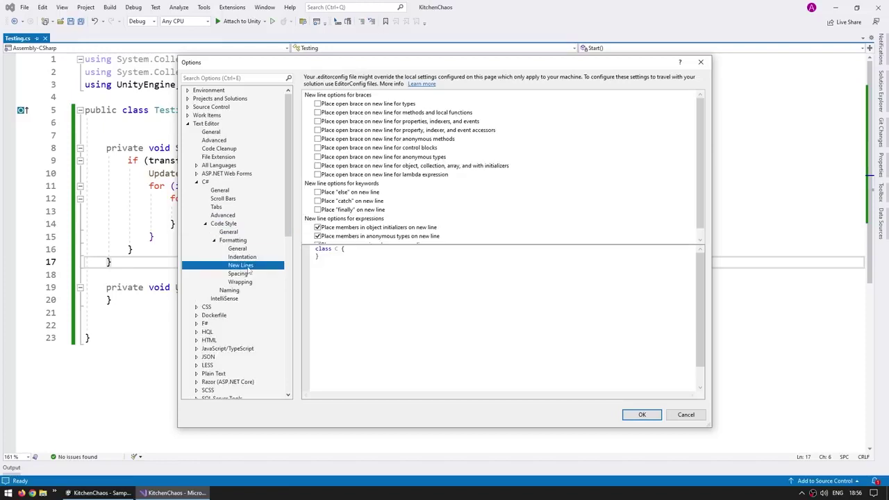
Try placing the open brace on a new line for types, revert it, and accept the options.
left_click(347, 262)
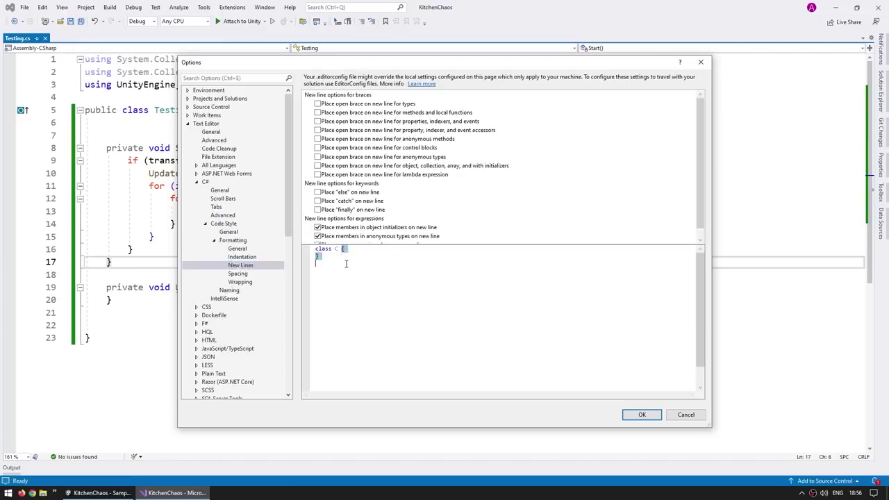
left_click(317, 104)
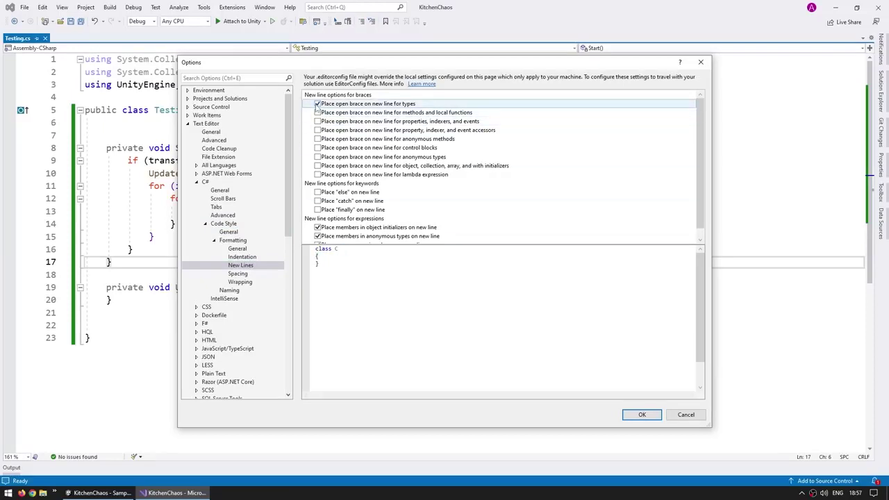
left_click(317, 104)
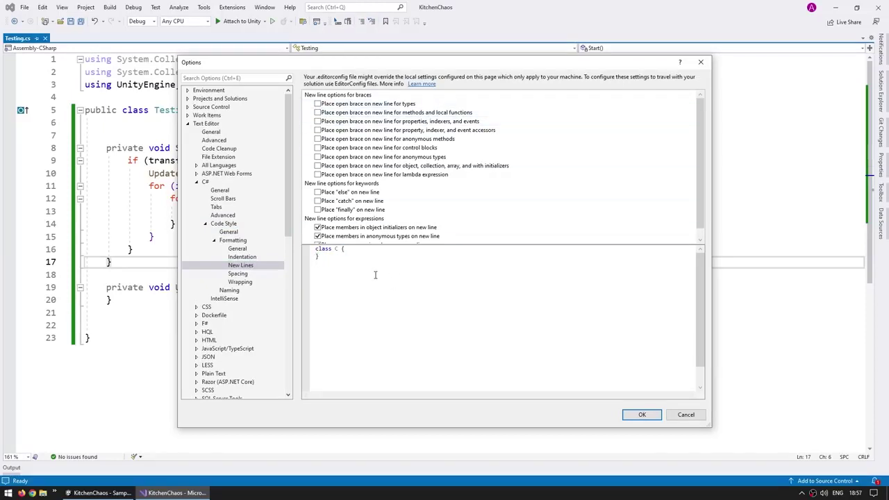
left_click(642, 415)
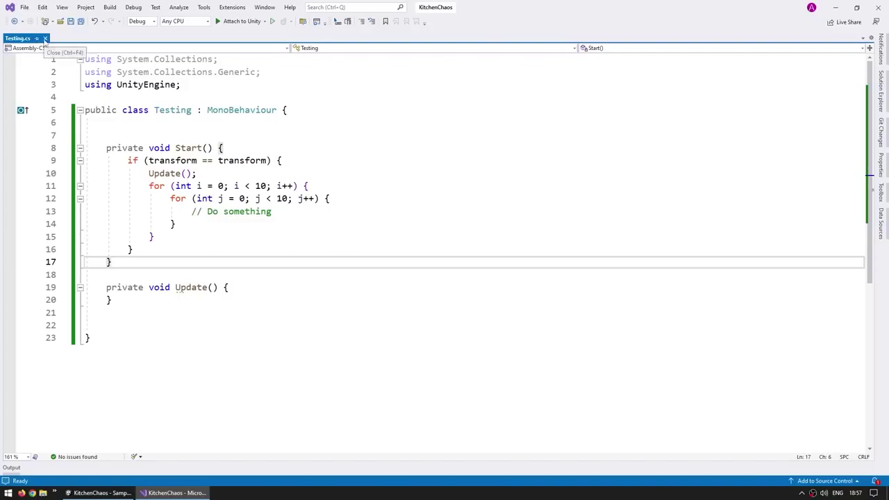
Close Testing.cs, switch to Unity, and delete the Testing script from Assets.
left_click(45, 39)
key("alt+Tab")
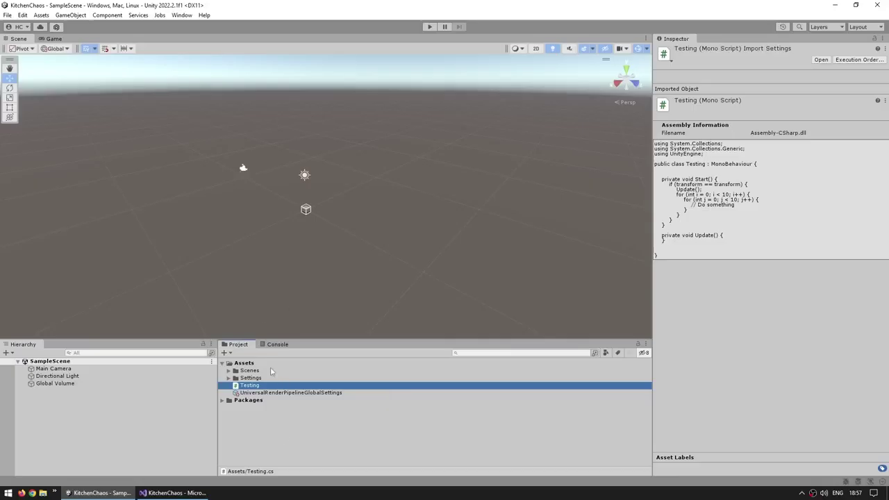
key("Delete")
key("Return")
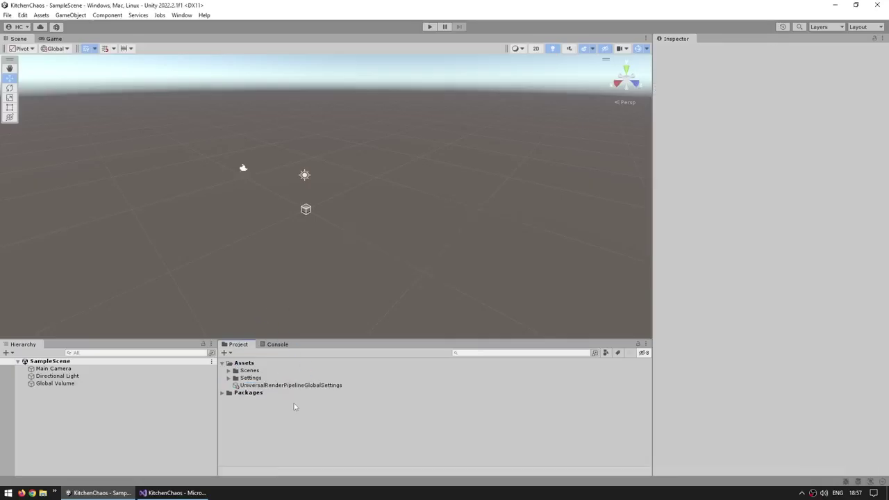
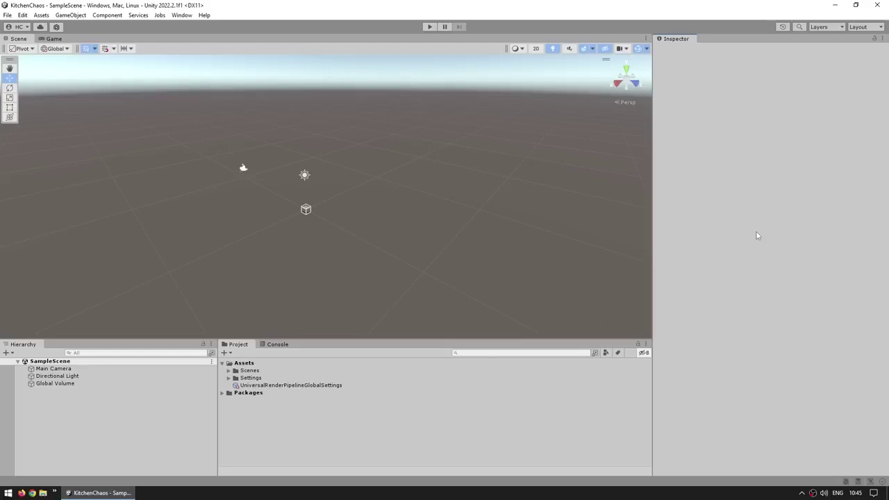
Import all contents of KitchenChaosAssets.unitypackage from its File Explorer folder into the Unity project's Assets.
key("alt+Tab")
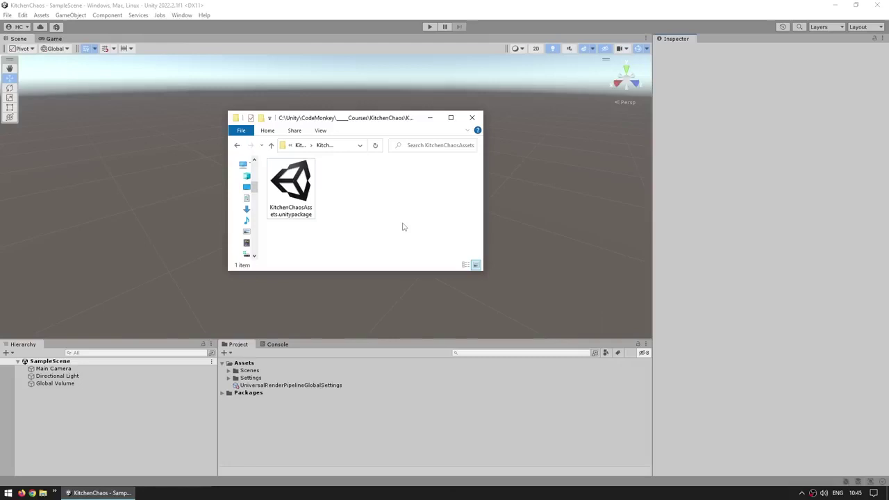
left_click(291, 193)
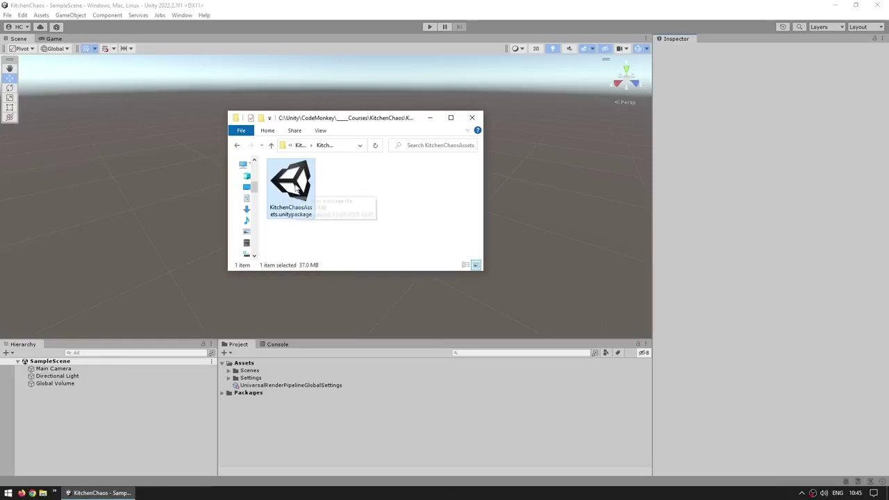
left_click_drag(306, 436, 313, 434)
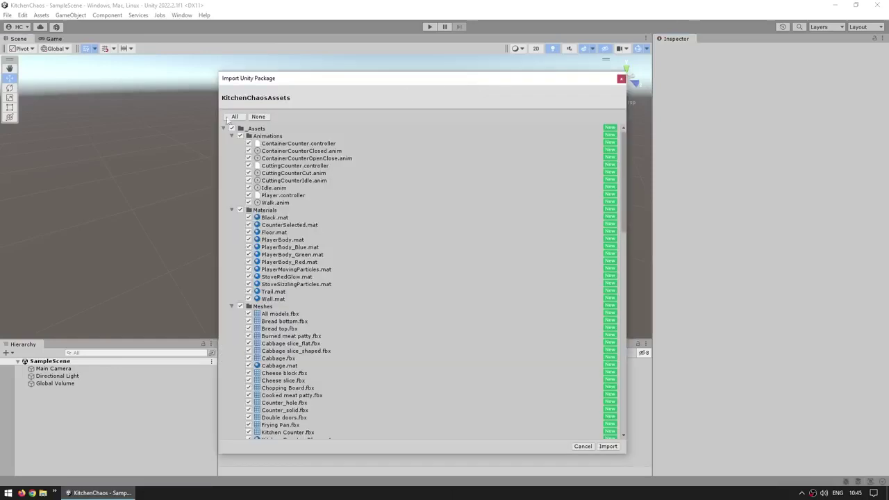
left_click(608, 447)
Expand the imported _Assets folder and look through its Meshes and PrefabsVisuals subfolders.
left_click(231, 371)
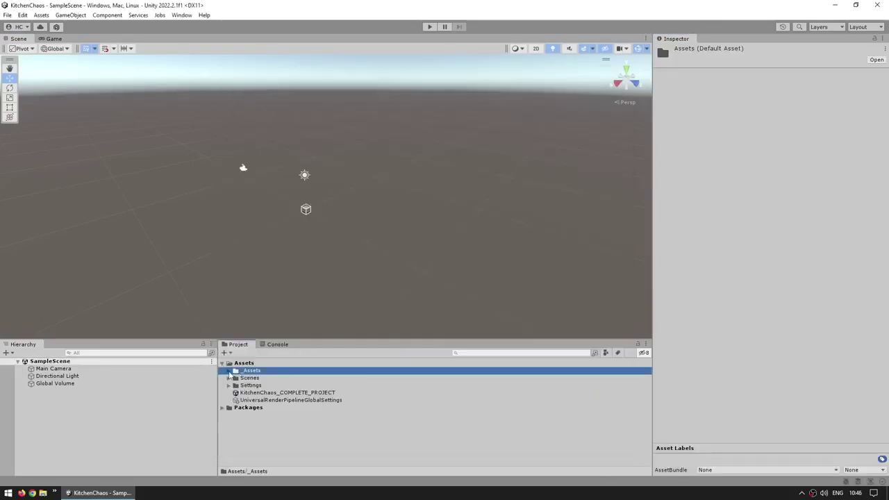
left_click(229, 371)
left_click(235, 401)
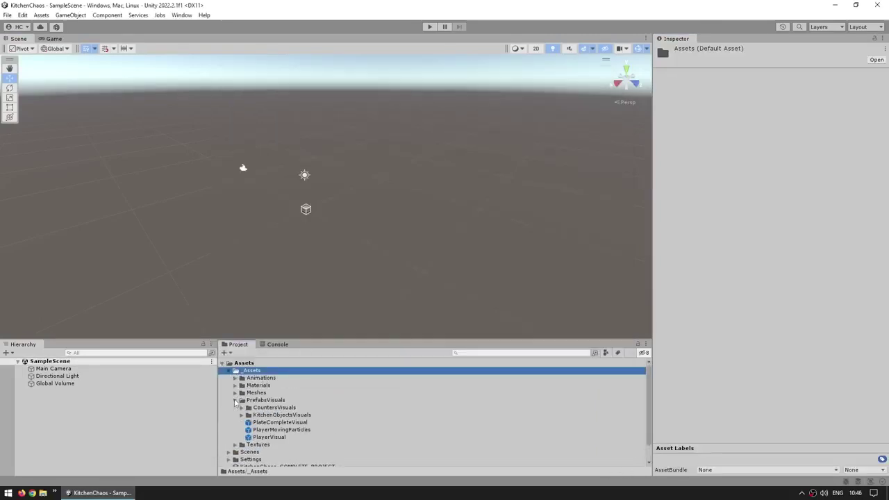
left_click(235, 393)
left_click(235, 393)
left_click(235, 401)
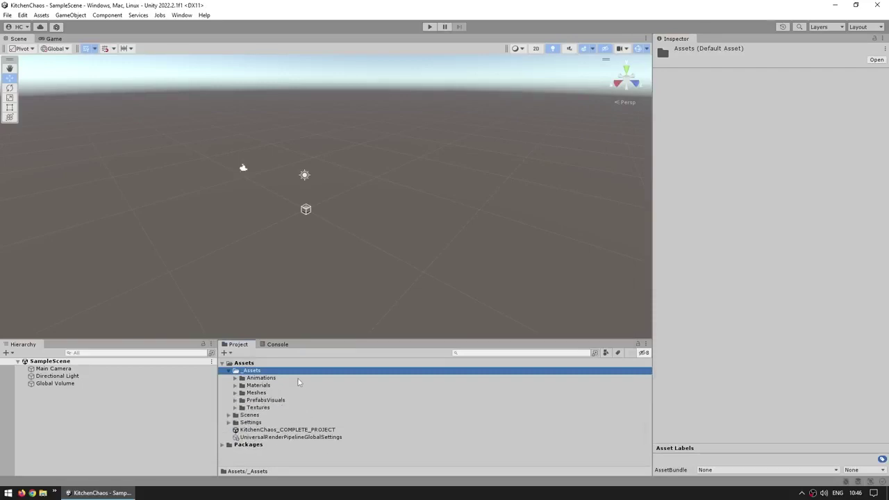
Delete the KitchenChaos_COMPLETE_PROJECT package from Assets.
left_click(310, 431)
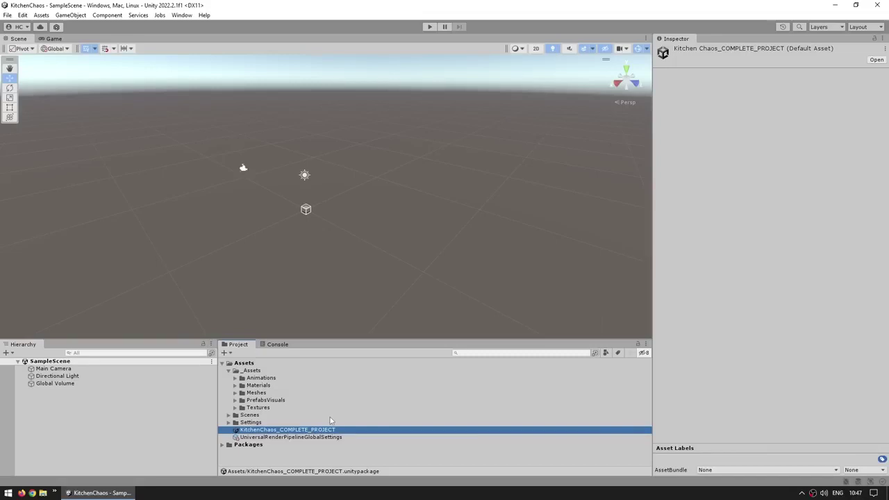
key("Delete")
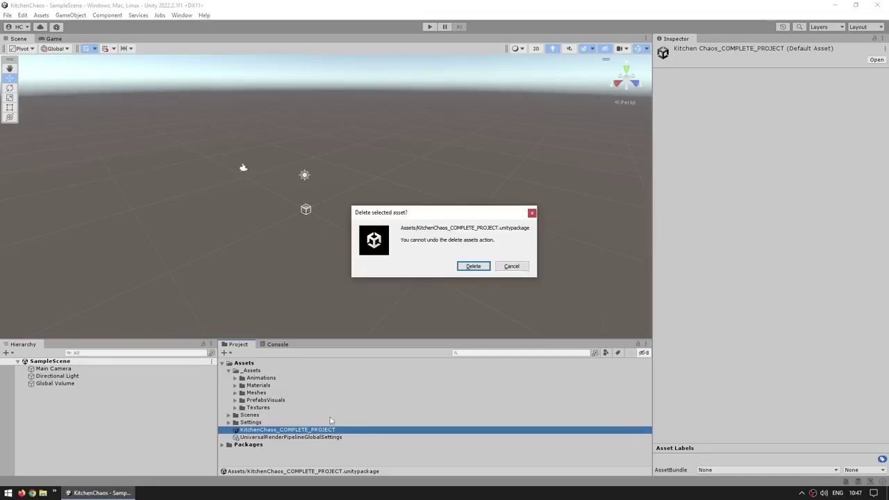
left_click(467, 267)
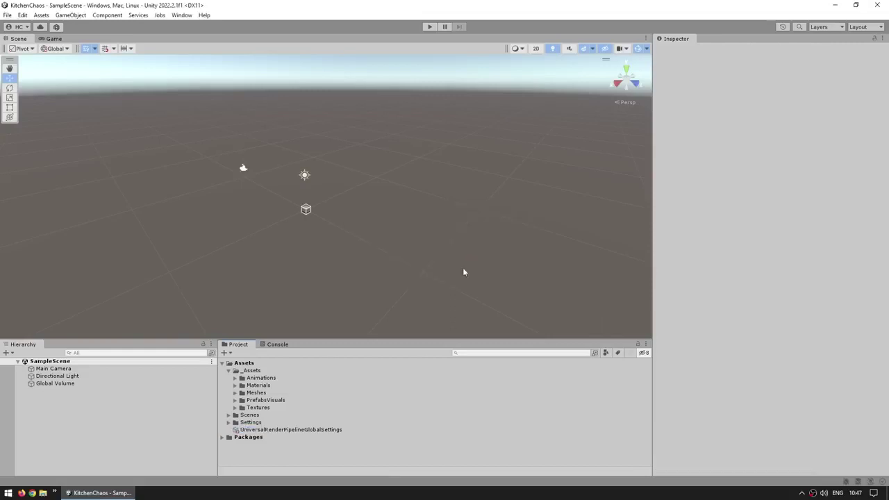
Examine the container, cutting and trash counter prefabs in CountersVisuals using an enlarged, rotatable preview.
left_click(235, 401)
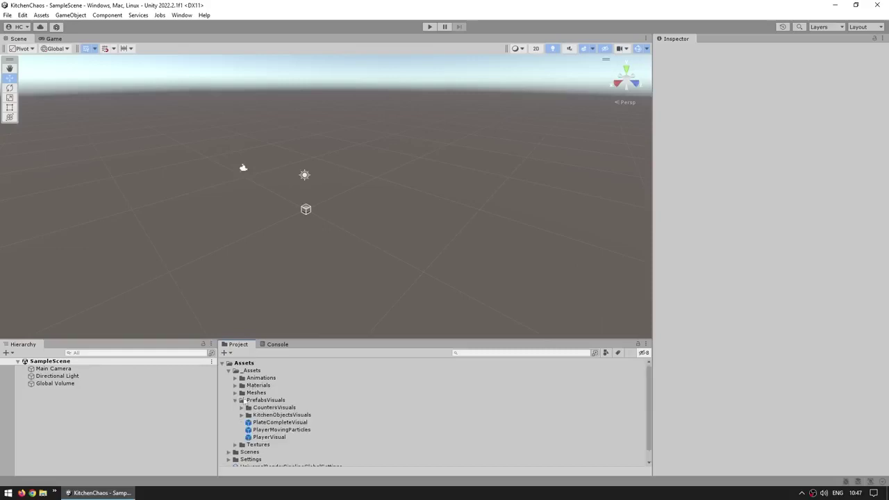
left_click(241, 407)
left_click(276, 395)
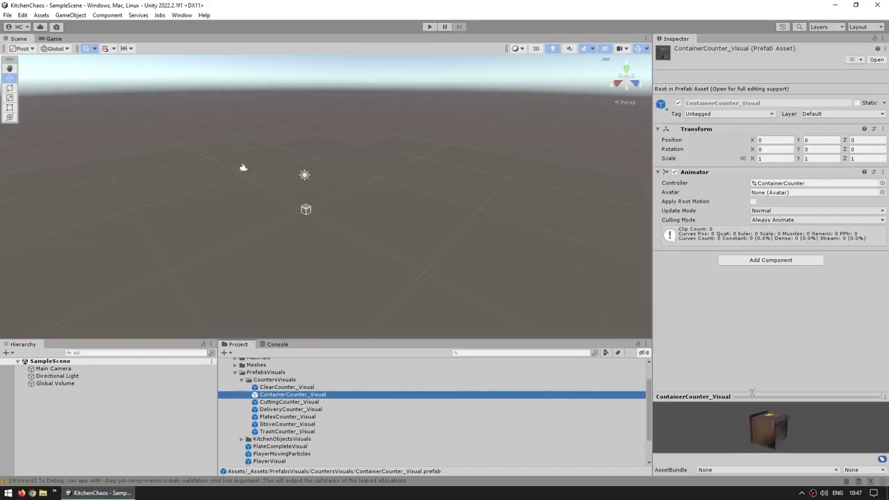
left_click_drag(705, 398, 705, 281)
left_click_drag(772, 368, 743, 403)
left_click(272, 402)
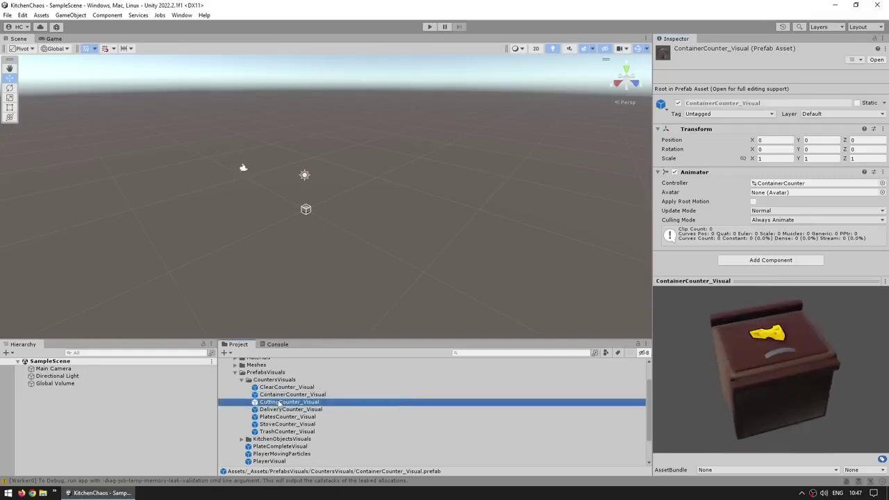
left_click(276, 431)
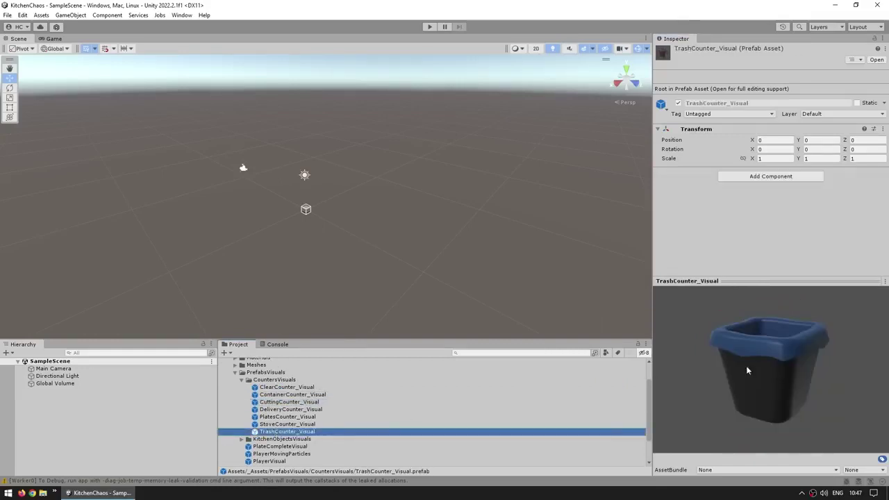
Examine the trash counter preview and the cheese block, burned meat patty and plate prefabs in KitchenObjectsVisuals.
left_click_drag(746, 365, 733, 381)
left_click(242, 439)
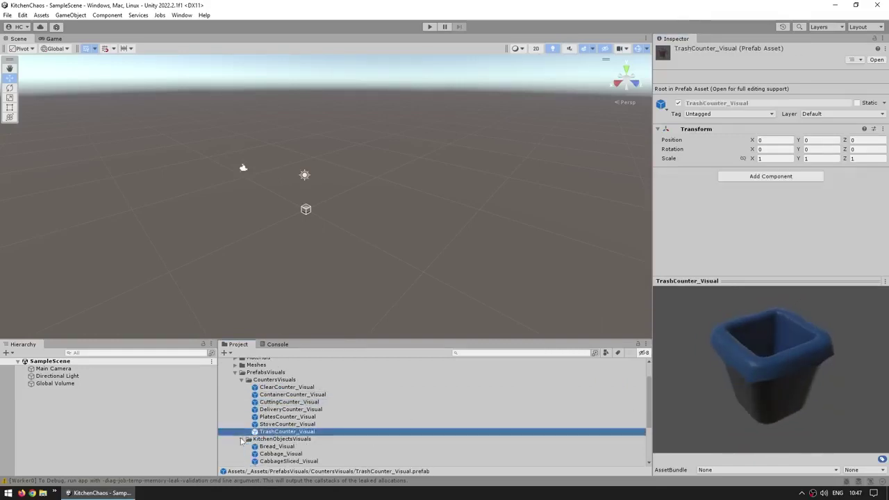
scroll(349, 413, "down", 4)
left_click(284, 414)
left_click(739, 380)
left_click_drag(739, 380, 722, 385)
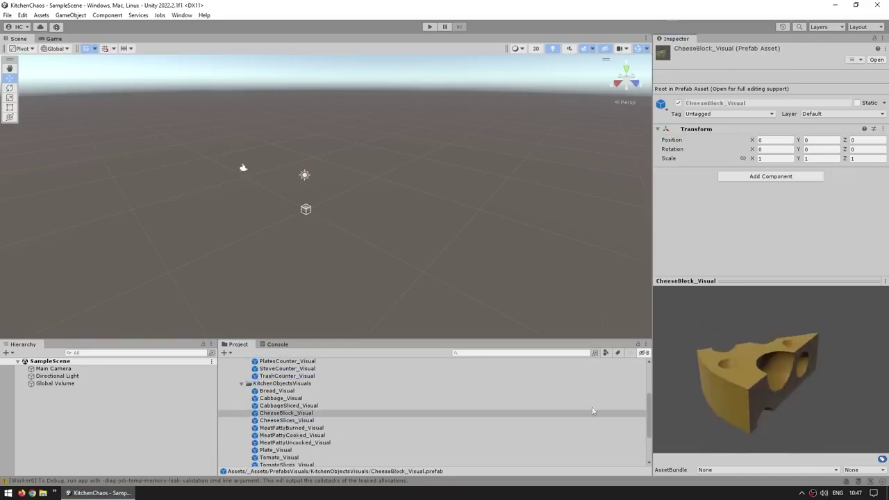
left_click(292, 428)
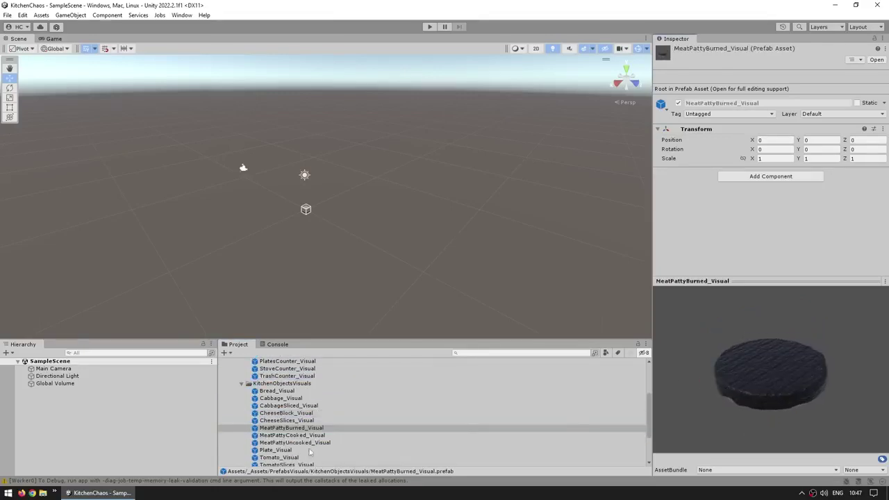
left_click(280, 451)
left_click(452, 450)
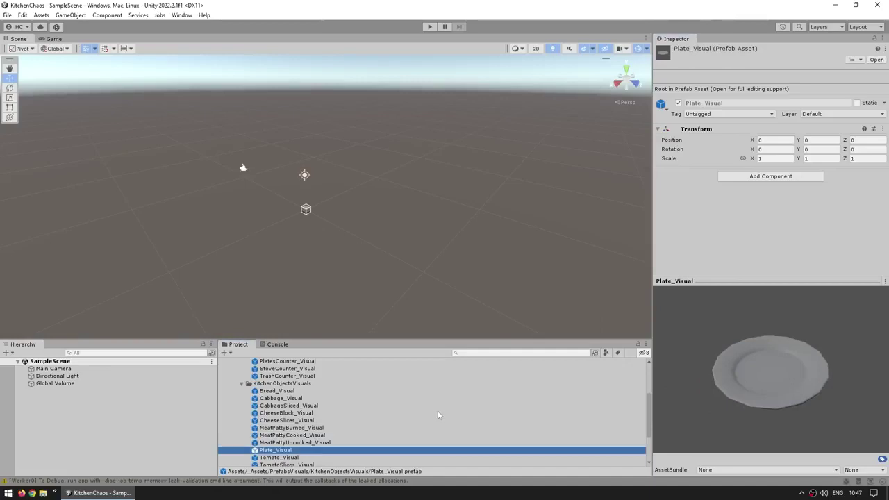
Look through the Textures folder and its Icons subfolder, including the CheeseBlock icon.
scroll(437, 415, "down", 3)
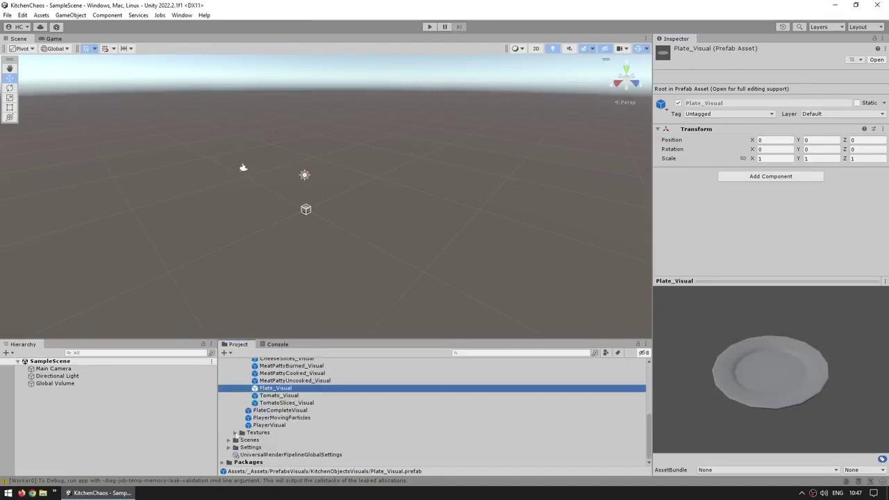
left_click(235, 431)
scroll(236, 435, "down", 1)
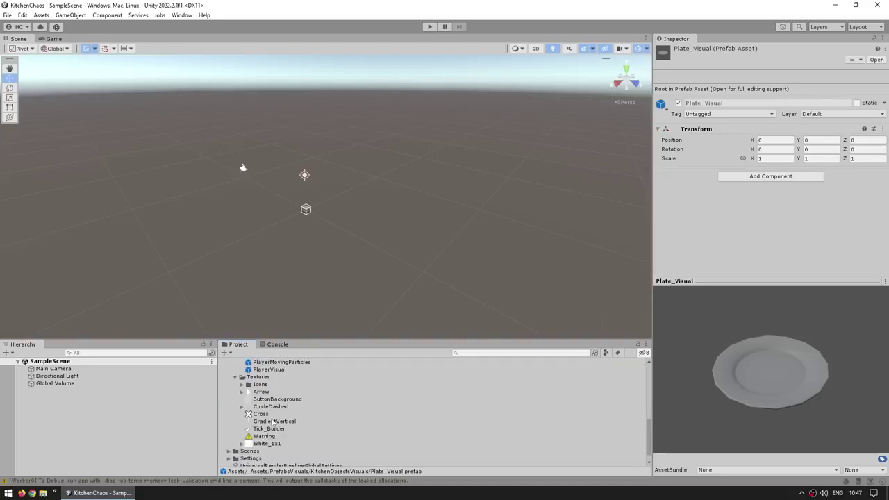
scroll(274, 424, "down", 2)
left_click(242, 384)
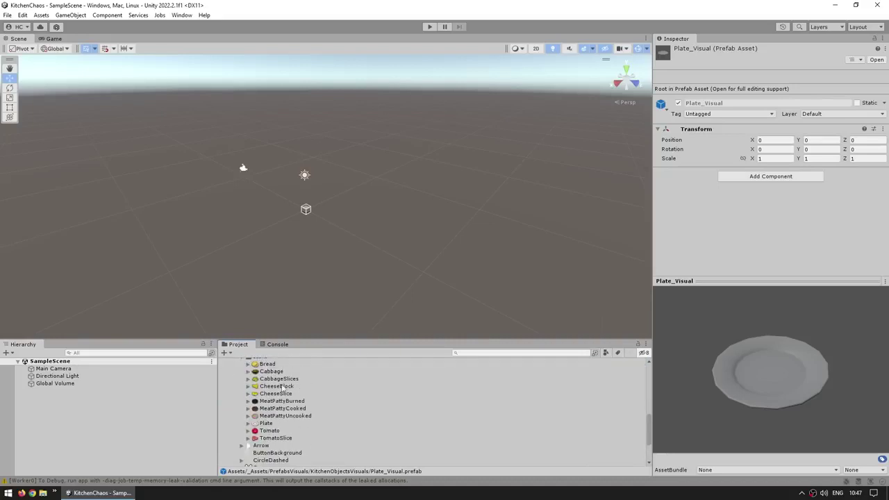
left_click(281, 387)
left_click(270, 409)
left_click(276, 386)
left_click(319, 431)
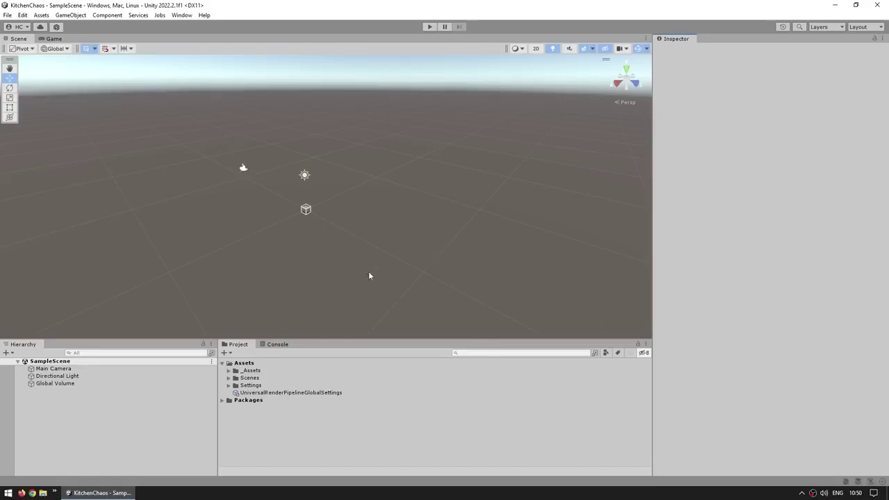
Rename the SampleScene asset in the Scenes folder to GameScene and reload the renamed scene.
left_click(229, 378)
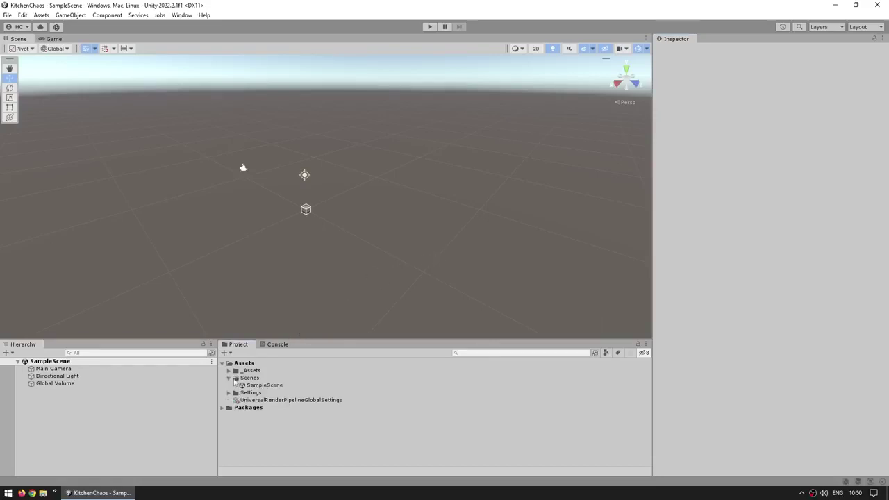
left_click(241, 380)
left_click(251, 386)
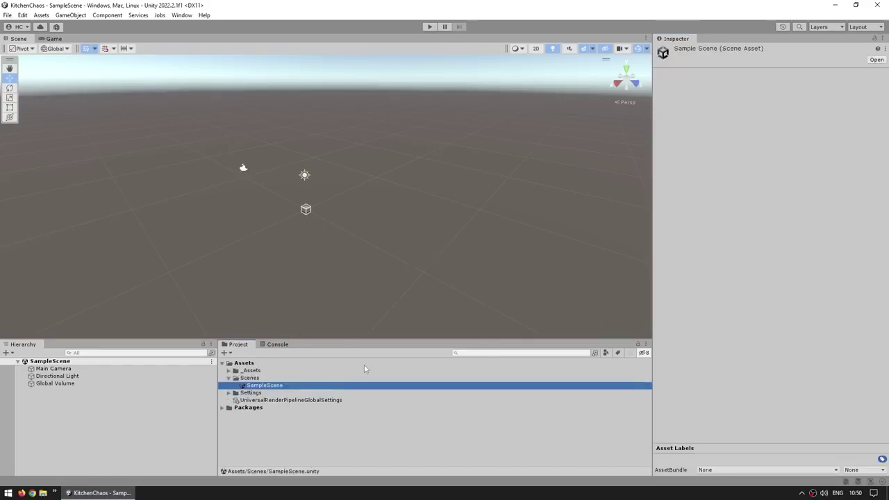
key("F2")
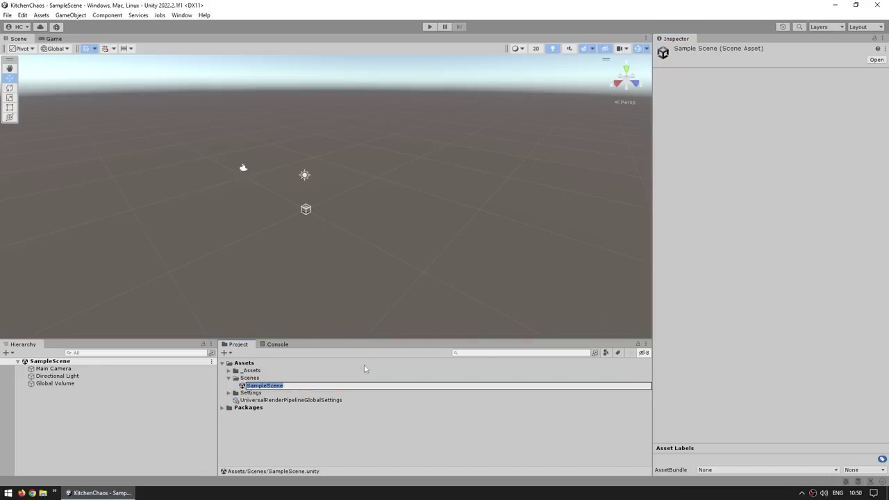
type("GameScene")
key("Return")
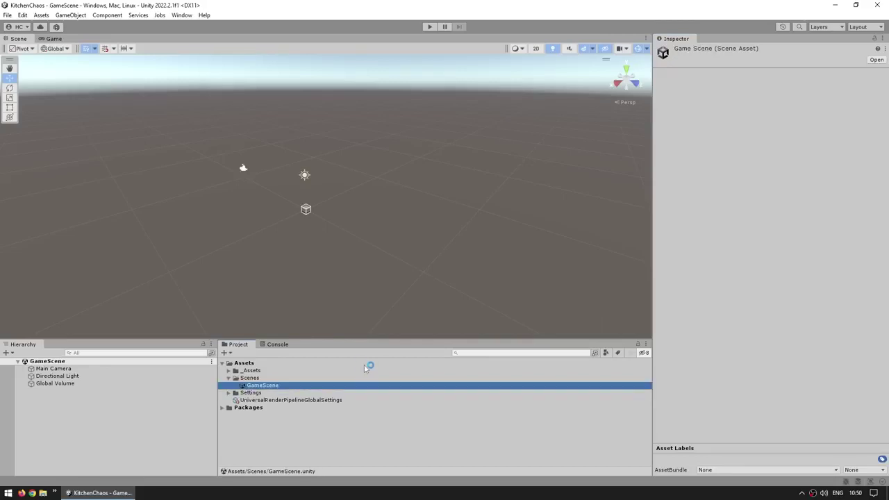
left_click(184, 414)
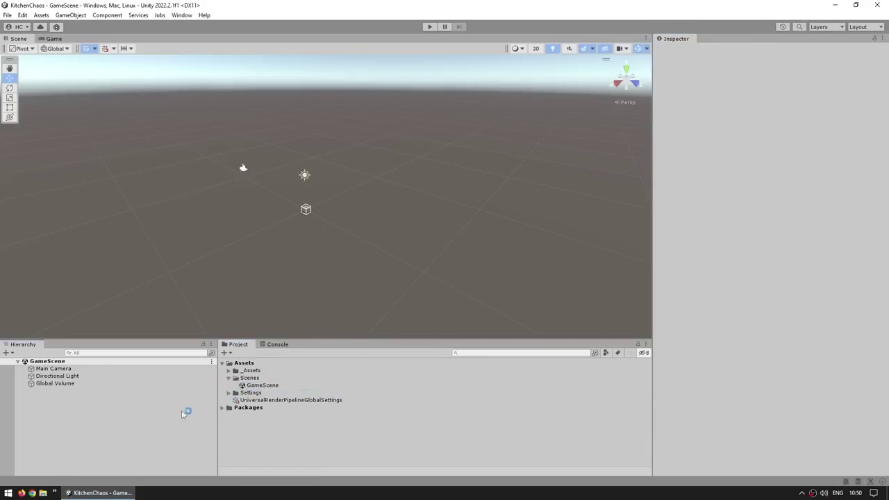
Locate the profile used by the Global Volume and delete the SampleSceneProfile asset from Settings.
left_click(56, 384)
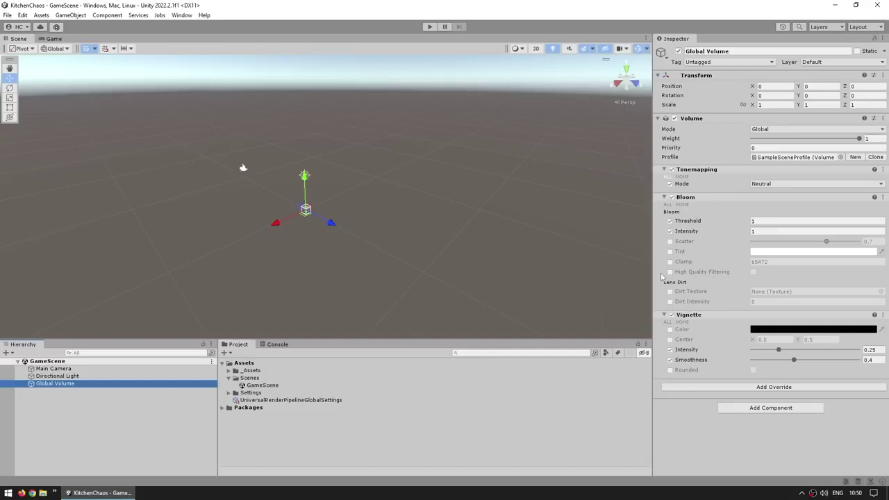
left_click(688, 159)
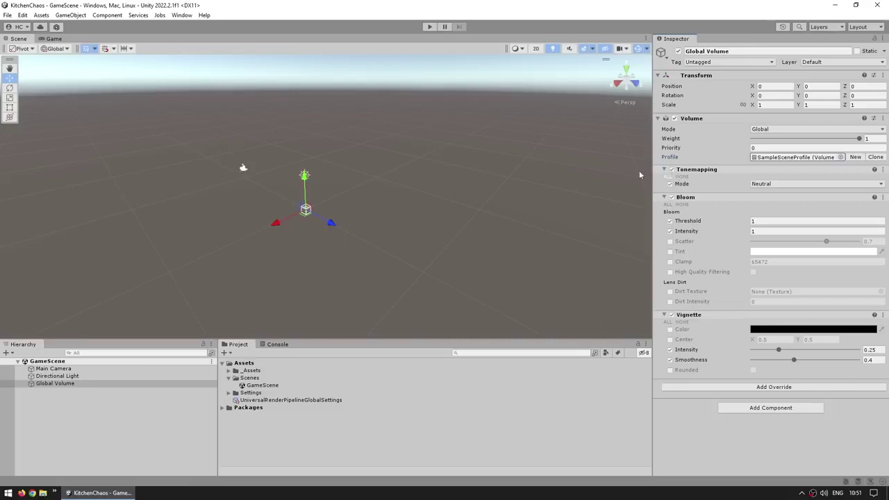
left_click(784, 158)
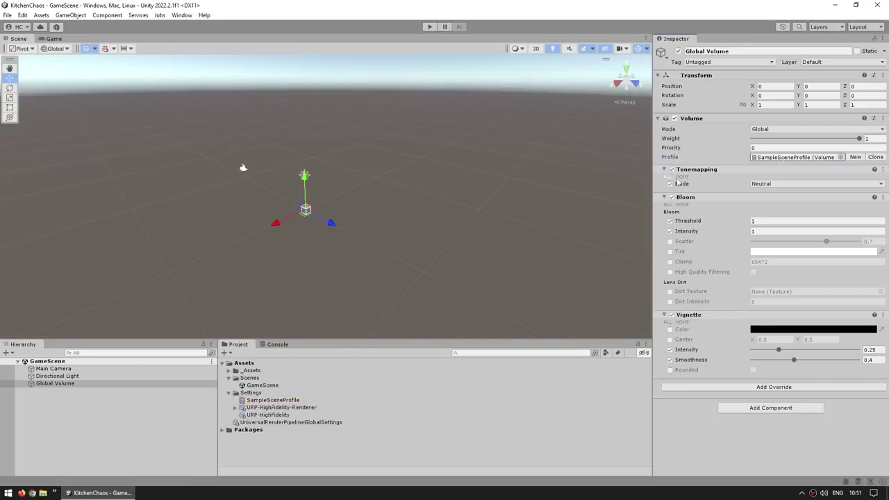
left_click(269, 401)
key("Delete")
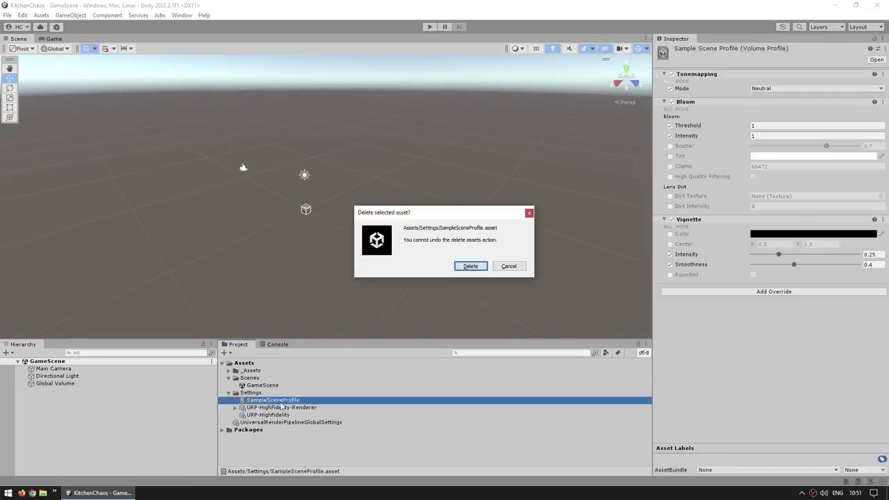
key("Return")
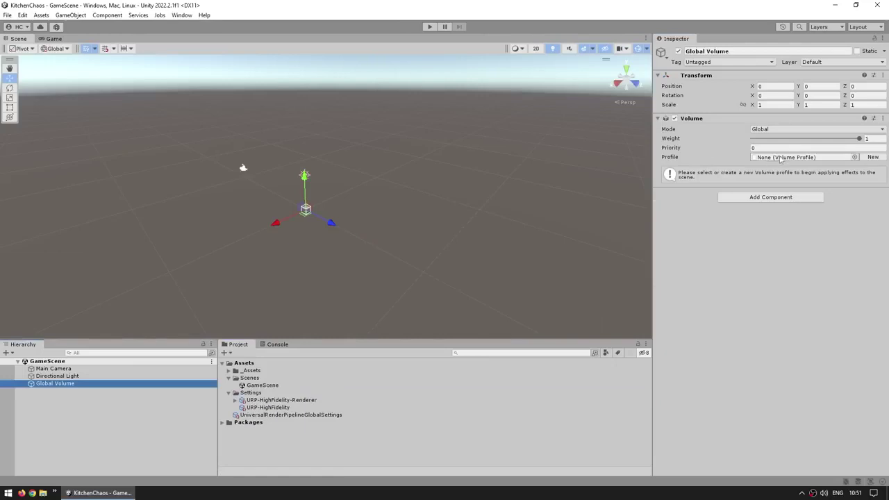
Create a new volume profile for the Global Volume and view the available post-processing overrides without adding one.
left_click(874, 157)
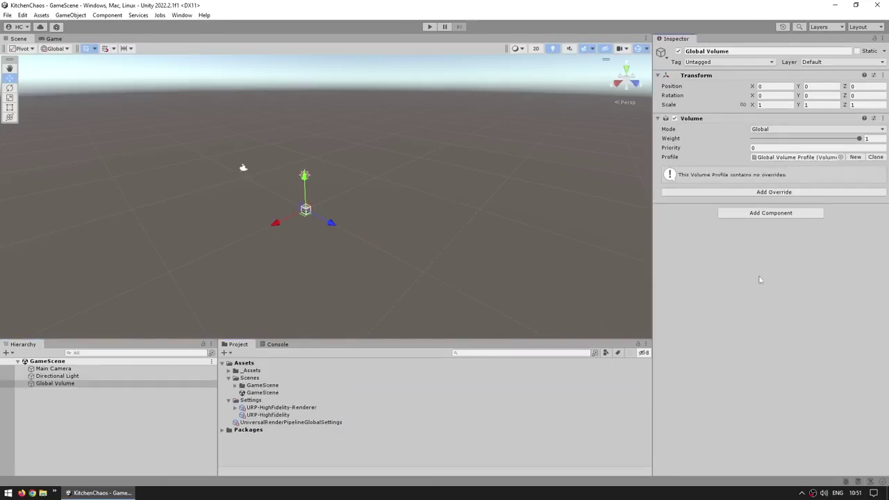
left_click(785, 193)
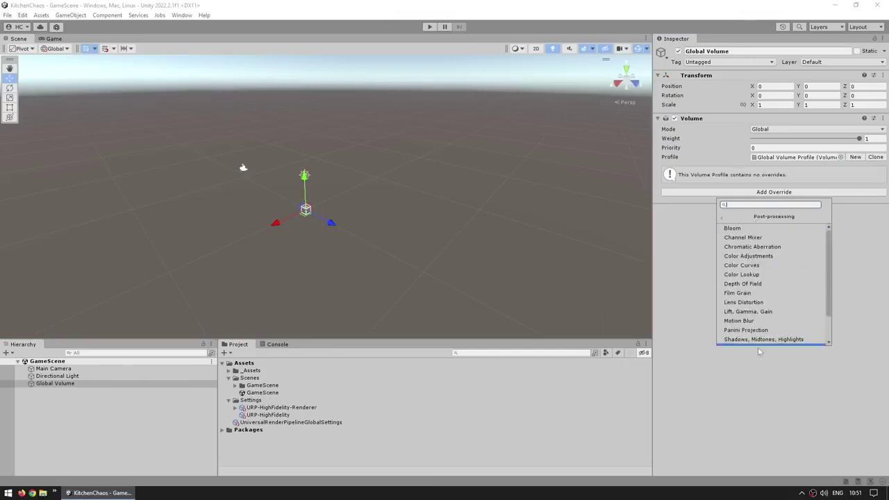
left_click(675, 262)
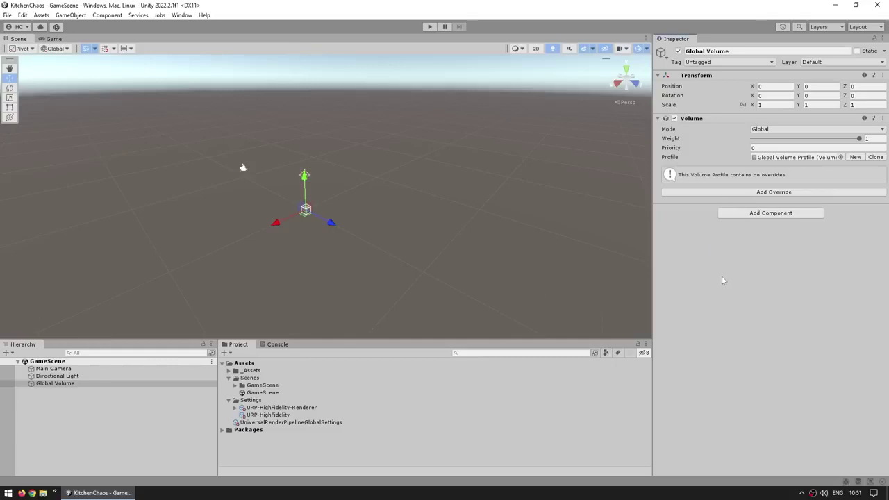
Add a 3D plane to the scene and name it Floor.
right_click(120, 431)
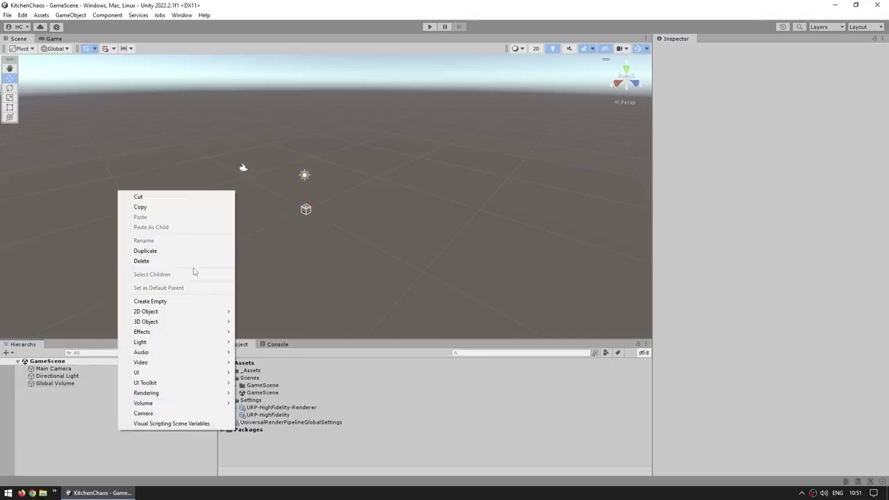
mouse_move(158, 324)
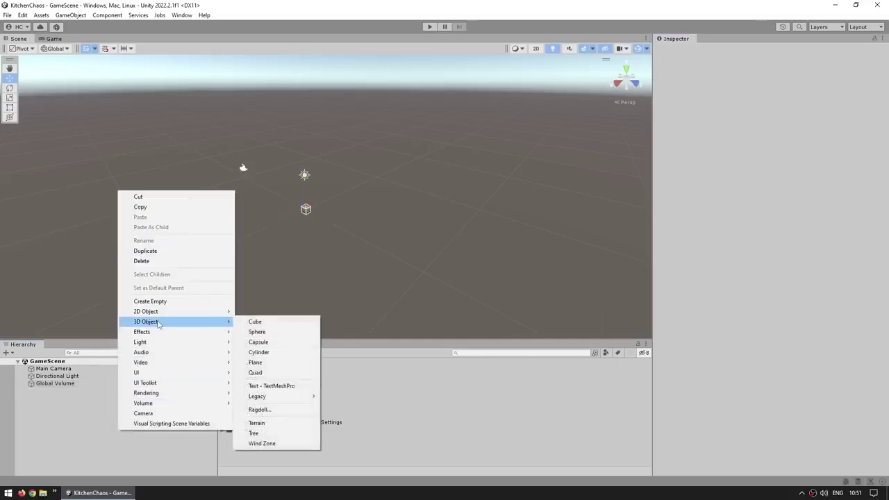
left_click(262, 363)
type("Floor")
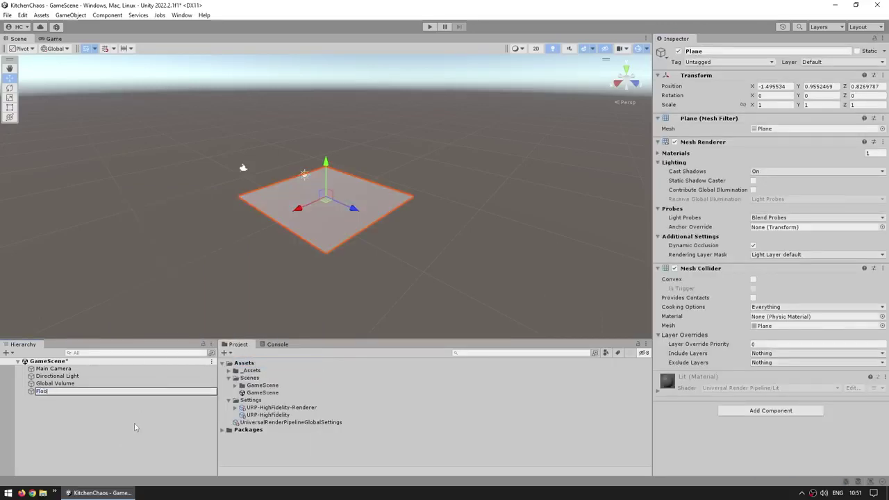
key("Return")
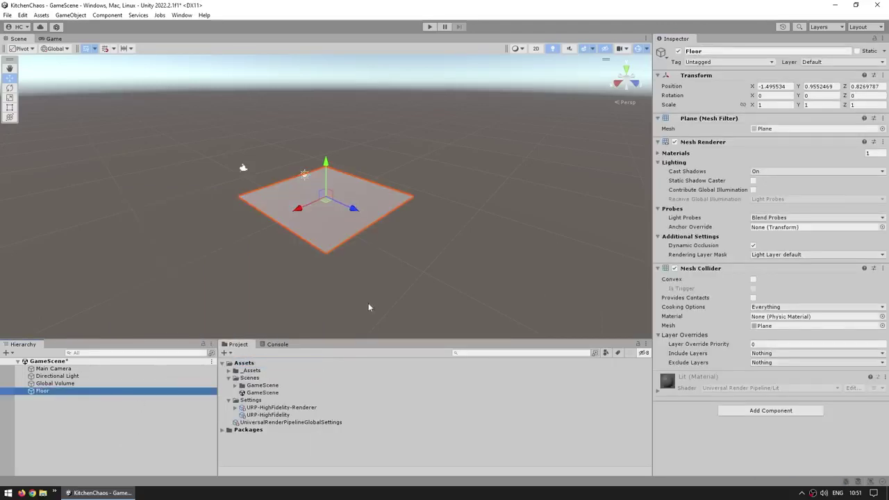
Set the Floor's position to 0, 0, 0.
left_click(676, 87)
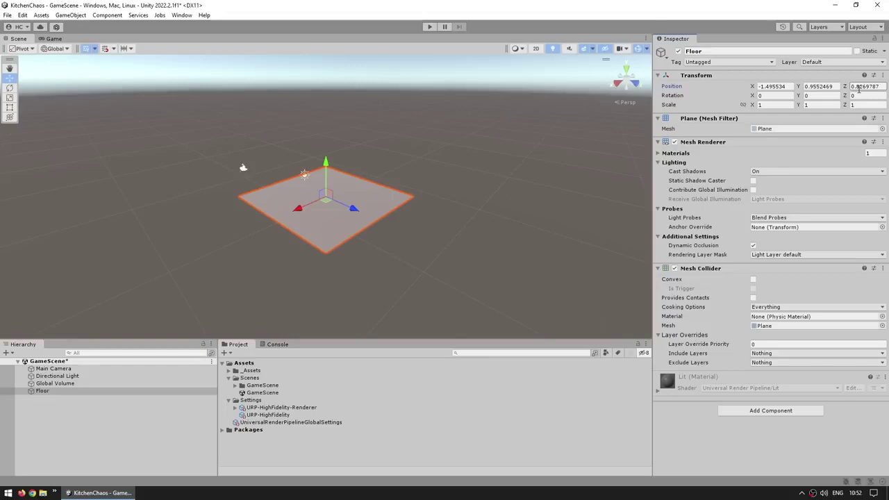
left_click(775, 86)
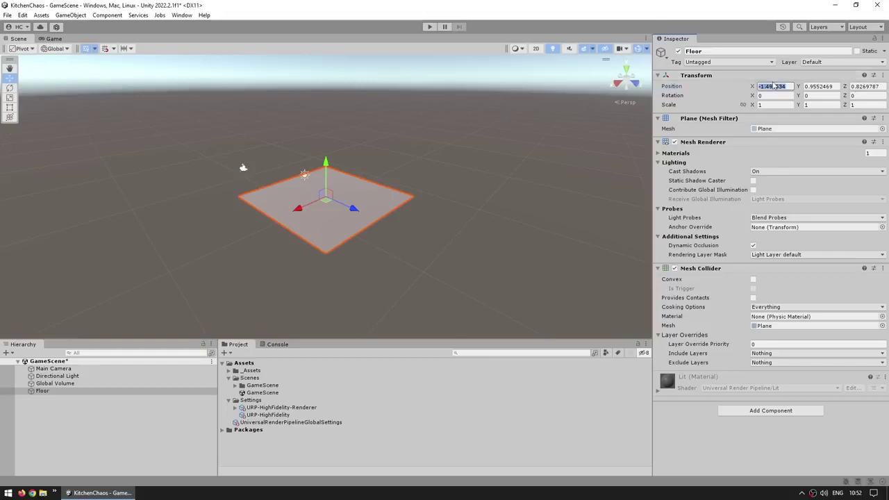
type("0")
key("Tab")
type("0")
key("Tab")
type("0")
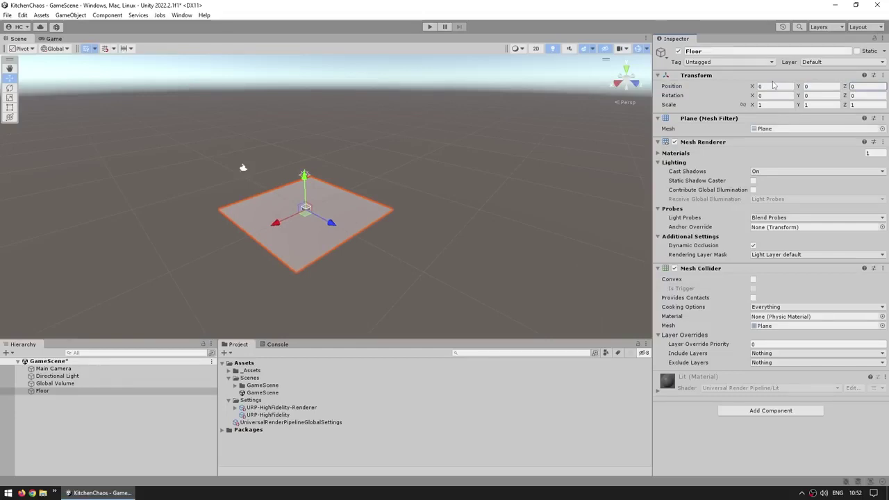
key("Return")
Set the Floor's scale to 5 on the X, Y and Z axes.
type("5")
key("Tab")
type("5")
key("Tab")
type("5")
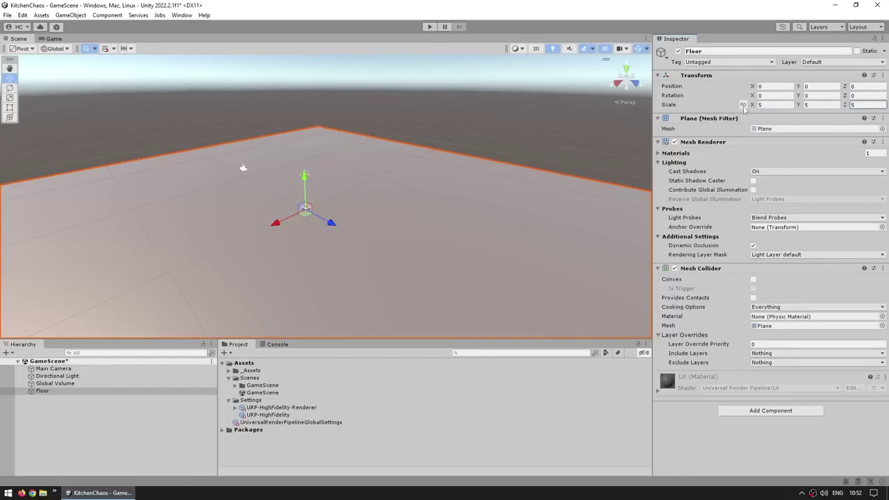
Constrain the Floor's scale proportions, try a uniform scale of 6, and return it to 5.
left_click(774, 105)
type("6")
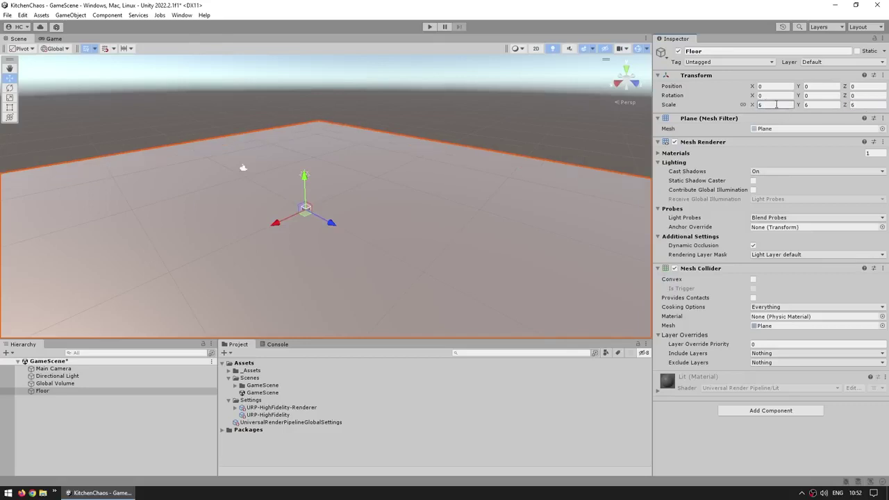
type("5")
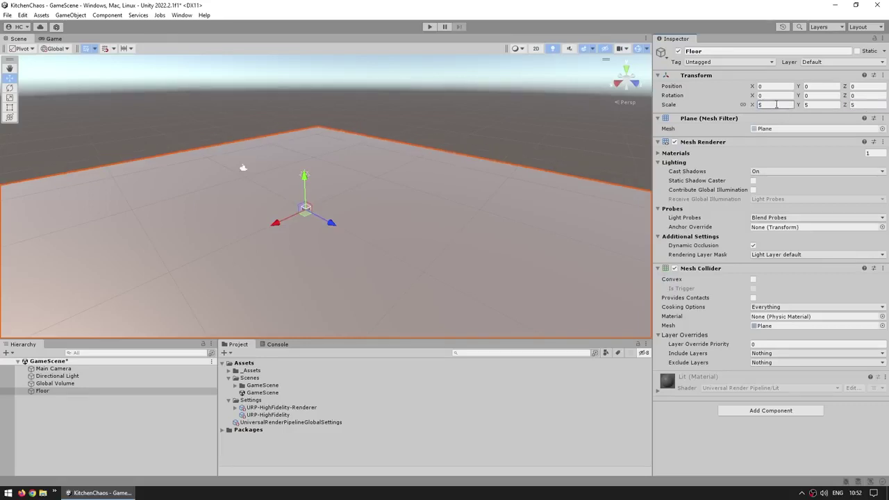
Assign the Floor material from _Assets/Materials to the Floor's Mesh Renderer and inspect the tiled surface in the scene.
left_click(674, 153)
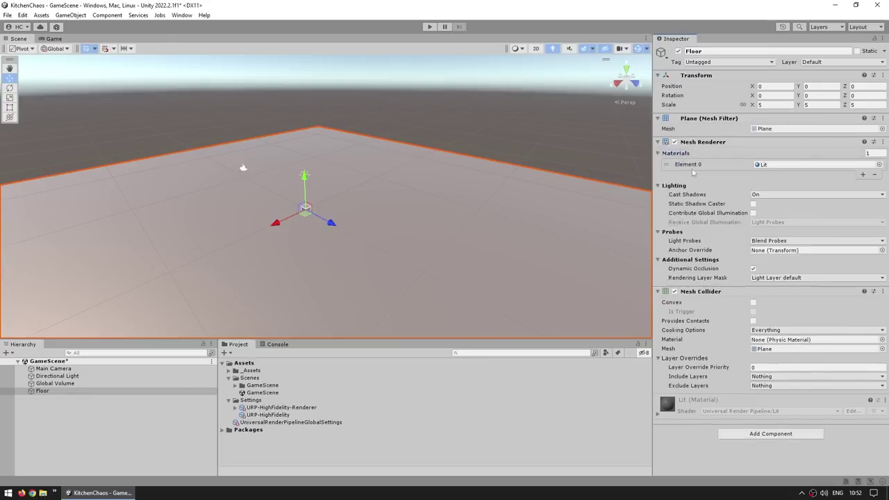
left_click(880, 165)
left_click(451, 257)
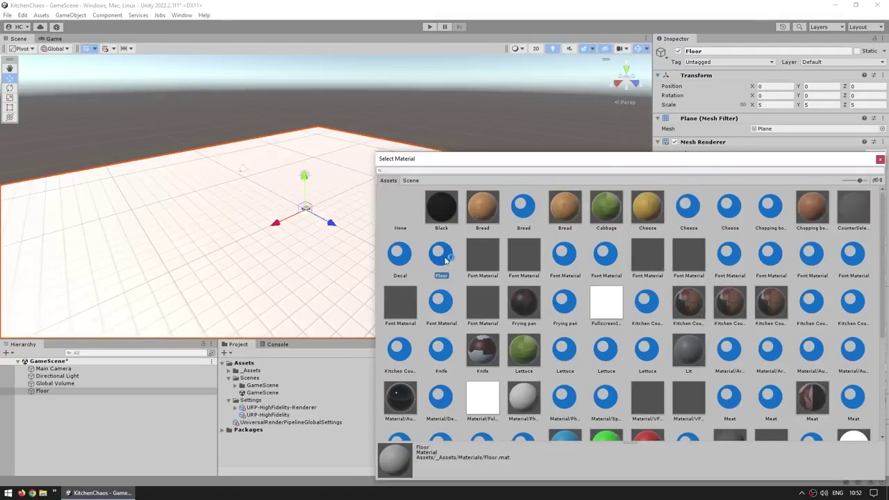
left_click(317, 252)
middle_click_drag(318, 253, 364, 222)
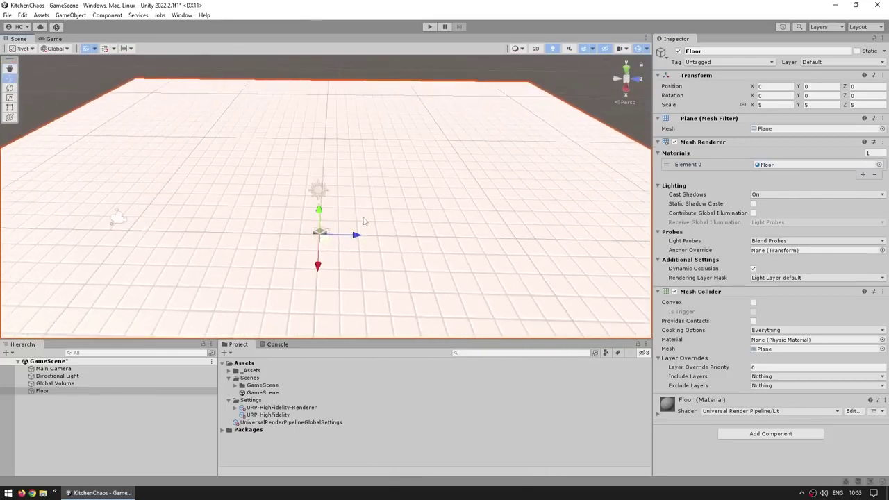
Place the PlayerVisual prefab from _Assets/PrefabsVisuals on the floor near the origin, rotated about 64 degrees around Y.
left_click(230, 370)
left_click_drag(339, 344, 346, 294)
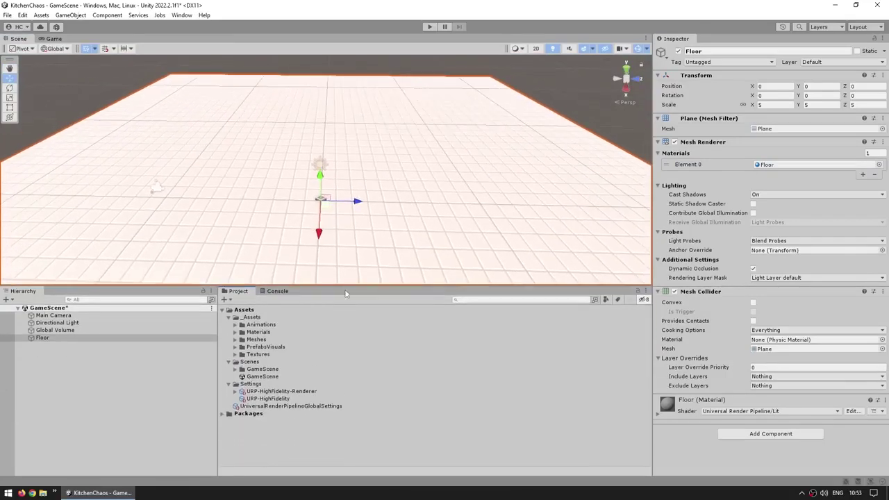
left_click(264, 348)
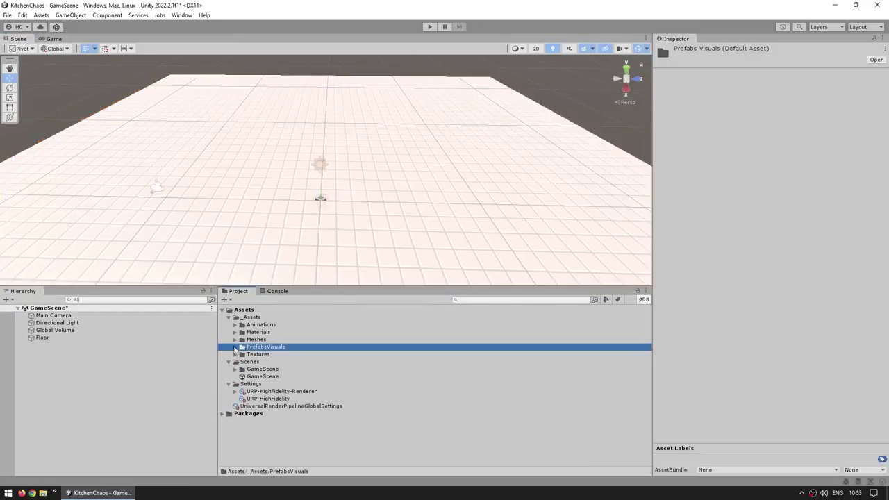
left_click(237, 347)
scroll(284, 323, "down", 3)
left_click(267, 395)
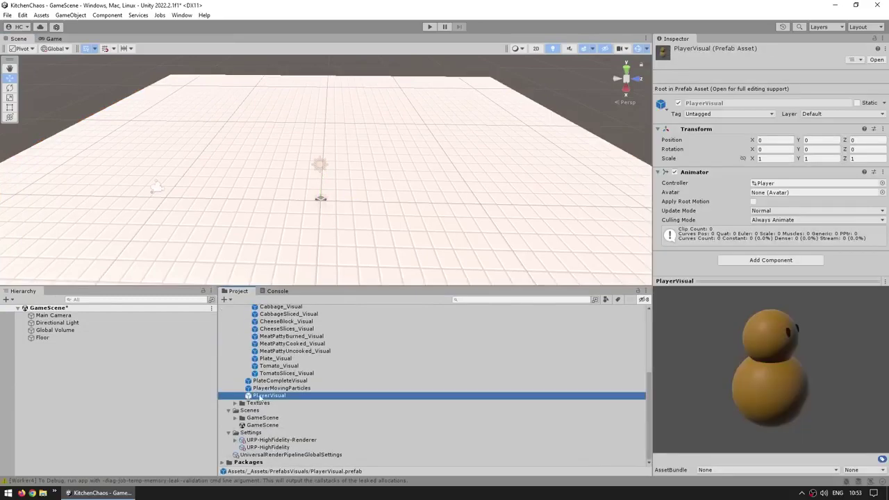
left_click_drag(265, 401, 362, 219)
key("w")
scroll(319, 208, "up", 3)
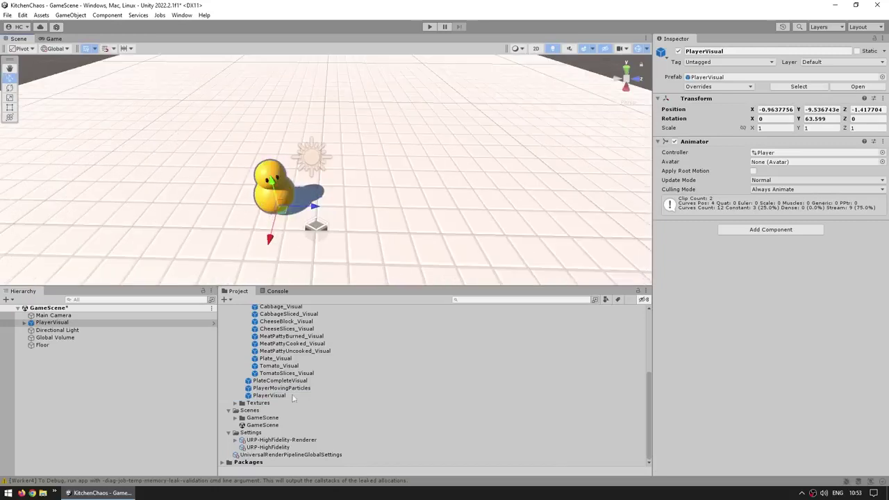
Place the ClearCounter_Visual and CuttingCounter_Visual prefabs side by side near the player, rotated about 93 and 96 degrees around Y.
scroll(340, 390, "up", 3)
scroll(340, 390, "up", 5)
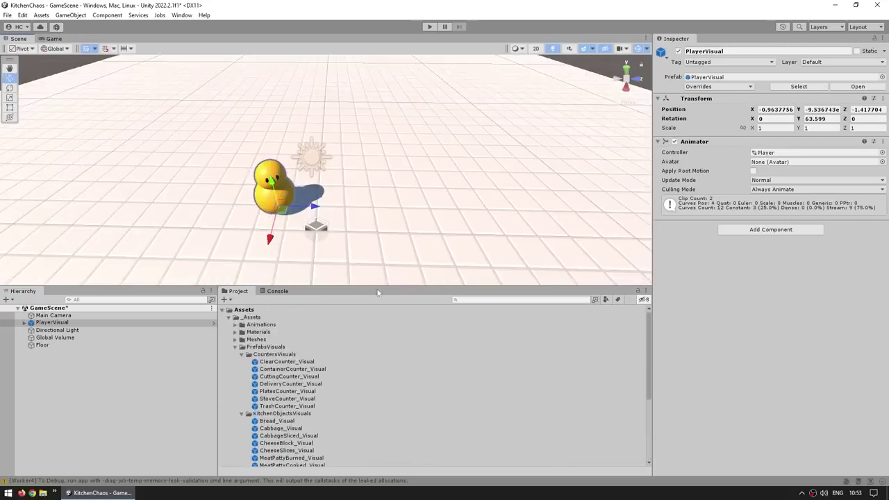
left_click_drag(278, 362, 243, 203)
key("e")
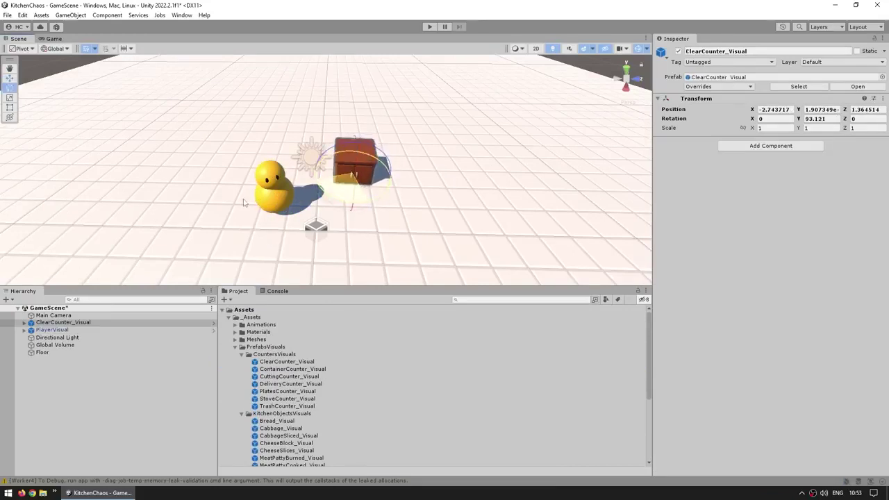
left_click_drag(277, 377, 287, 193)
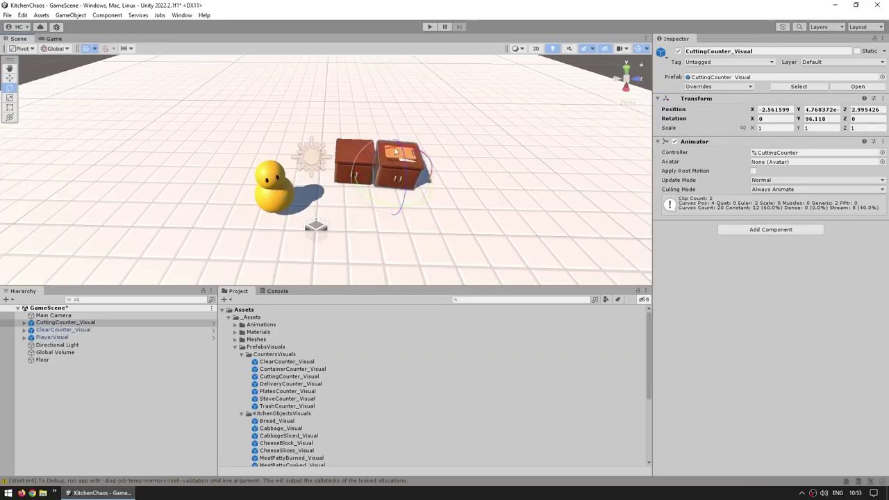
scroll(357, 380, "down", 2)
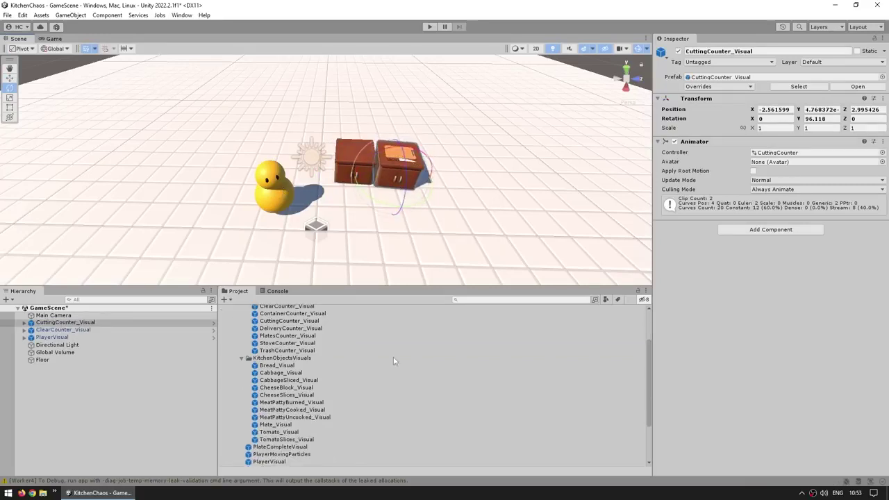
Place the Tomato_Visual and Cabbage_Visual prefabs next to each other on the floor in front of the two counters.
left_click_drag(279, 432, 347, 207)
left_click_drag(277, 374, 526, 167)
key("w")
scroll(417, 205, "up", 1)
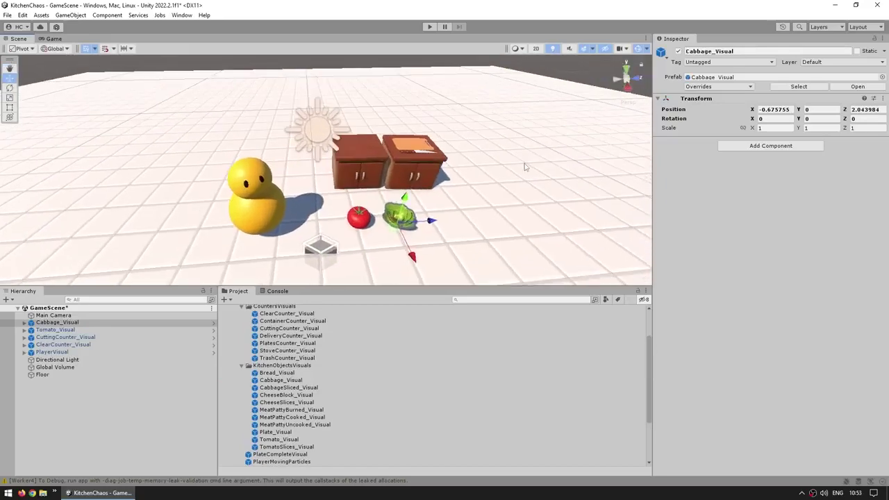
scroll(450, 210, "down", 1)
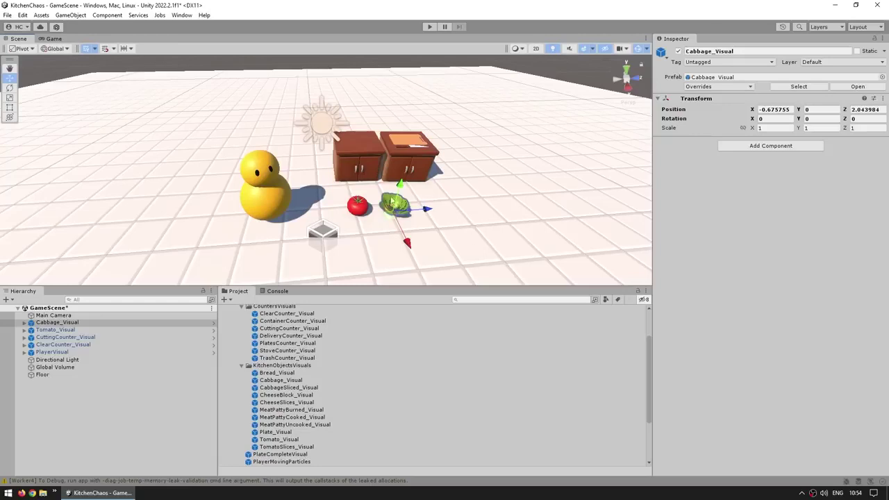
Examine the placed player, counters and vegetables from different angles in the Scene view, and focus on PlayerVisual.
left_click(42, 40)
left_click(12, 40)
middle_click_drag(387, 200, 368, 192)
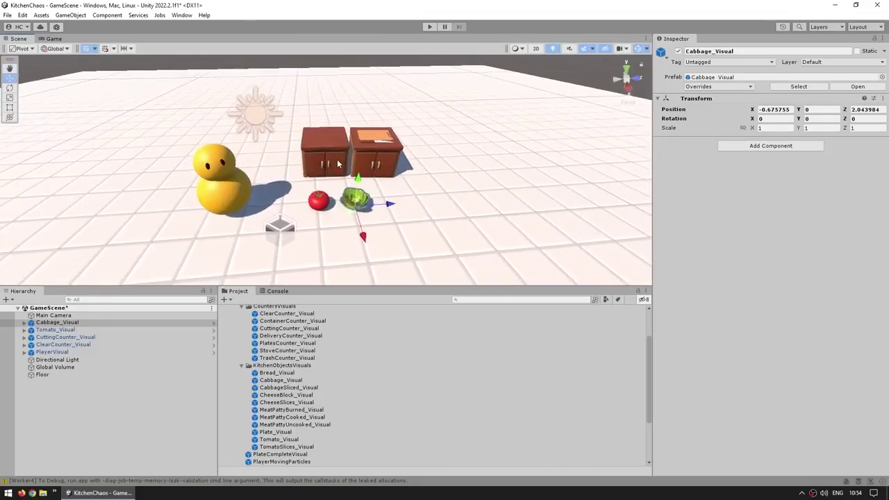
left_click_drag(337, 175, 407, 174, "alt")
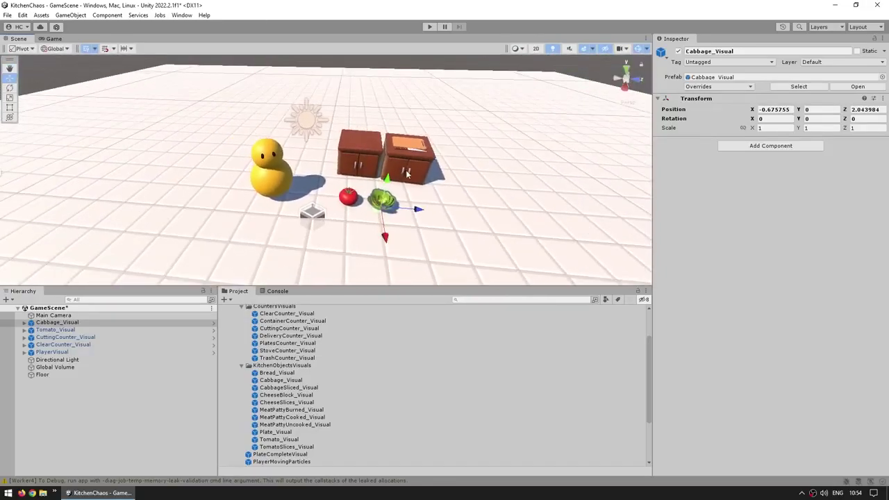
left_click_drag(409, 173, 410, 137, "alt")
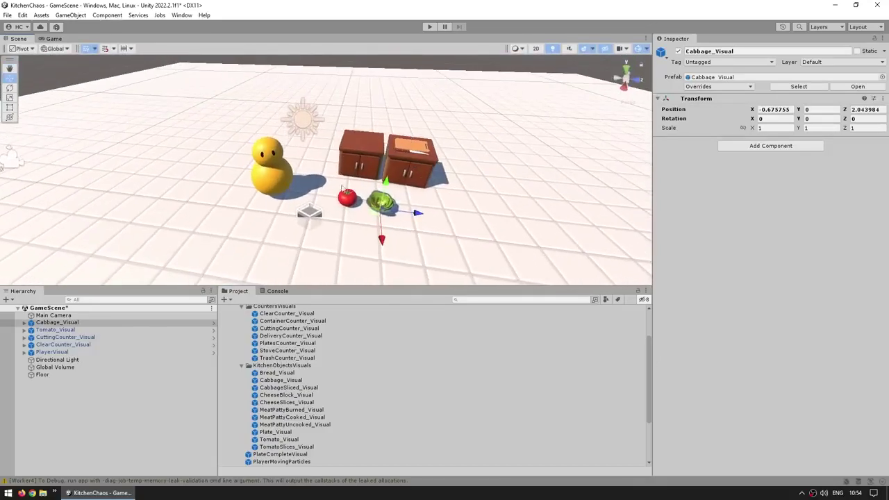
left_click(270, 174)
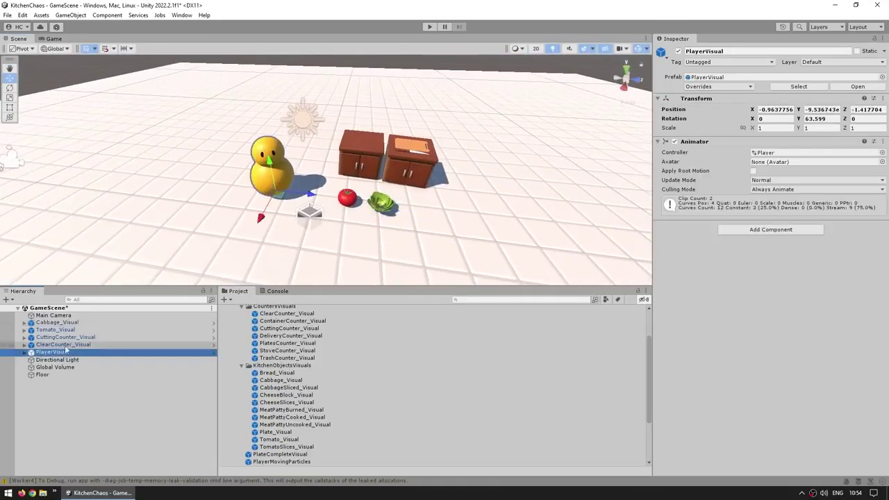
left_click(276, 176)
key("f")
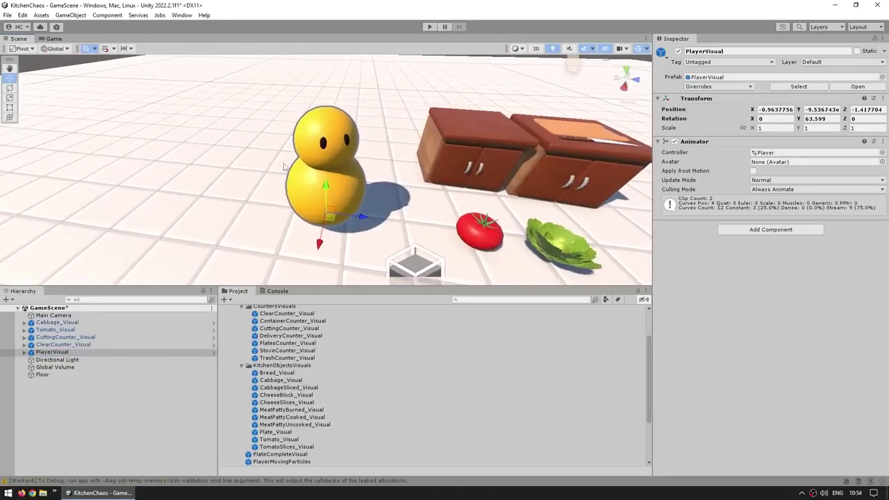
Frame the player, counters and vegetables together, align the Main Camera with that view, and check the framing in the Game view.
left_click_drag(407, 155, 421, 102, "alt")
right_click_drag(420, 102, 375, 176)
scroll(403, 140, "up", 1)
scroll(403, 138, "up", 3)
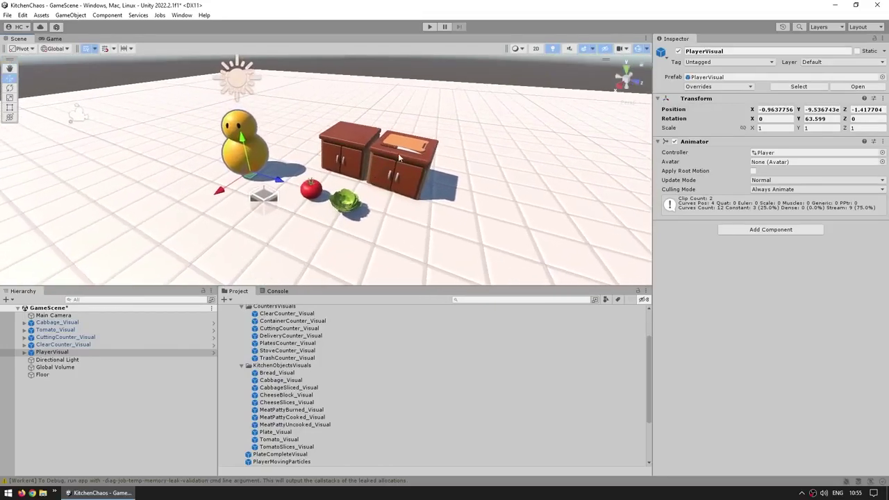
left_click(105, 425)
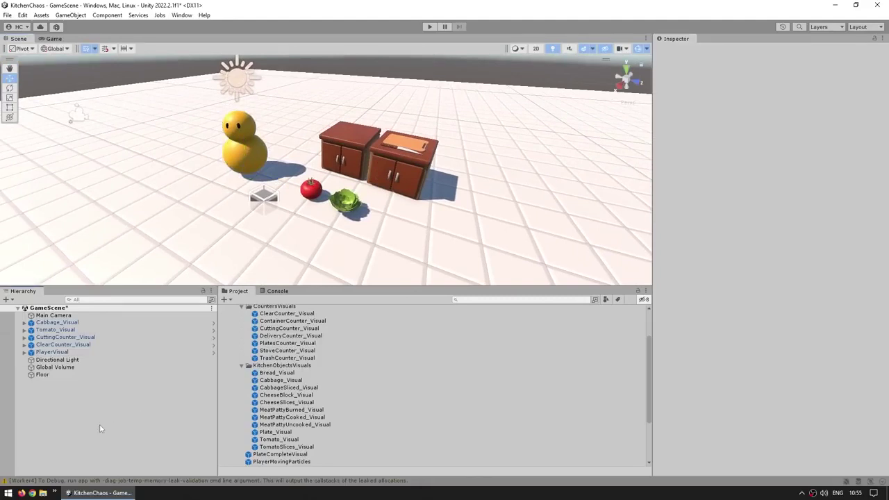
left_click(54, 317)
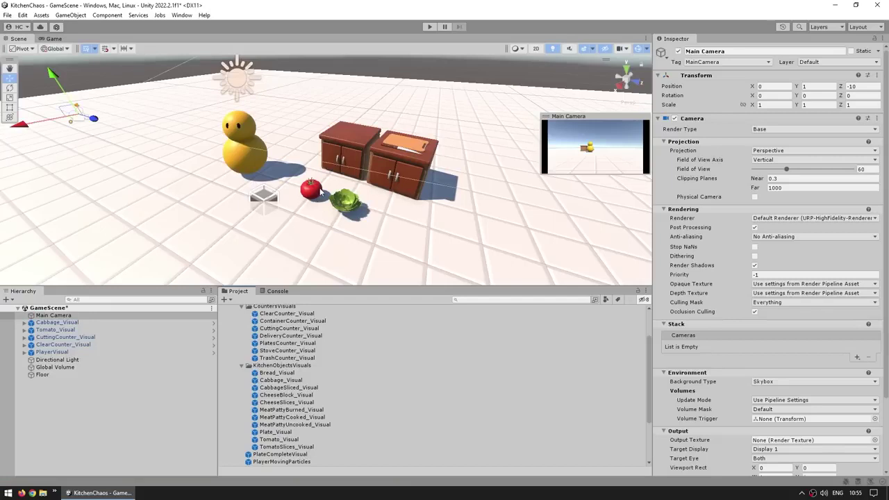
key("ctrl+shift+f")
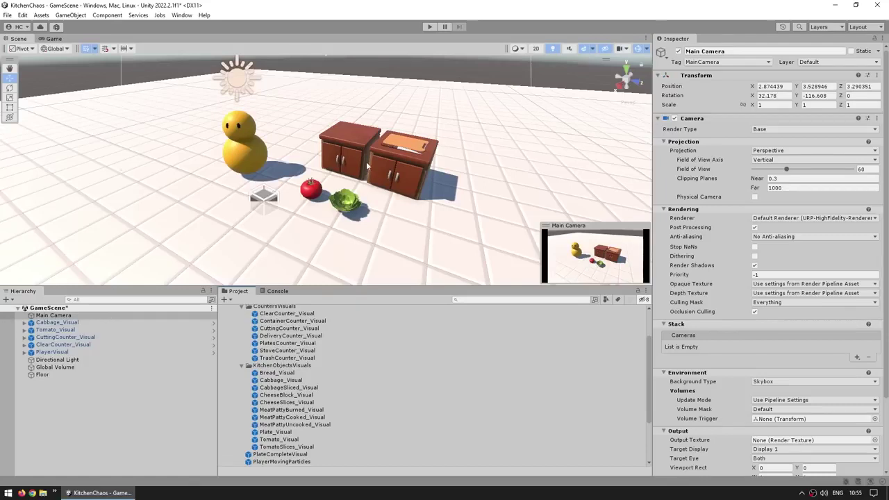
left_click(72, 15)
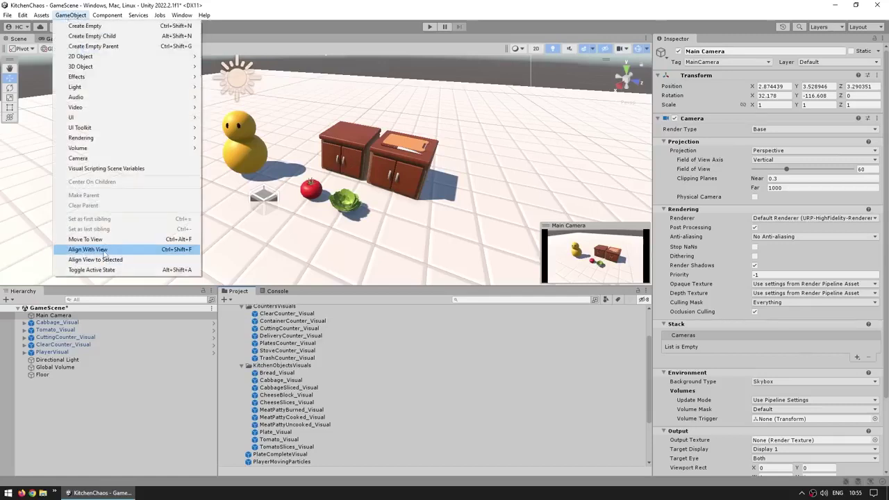
left_click(352, 41)
left_click(53, 38)
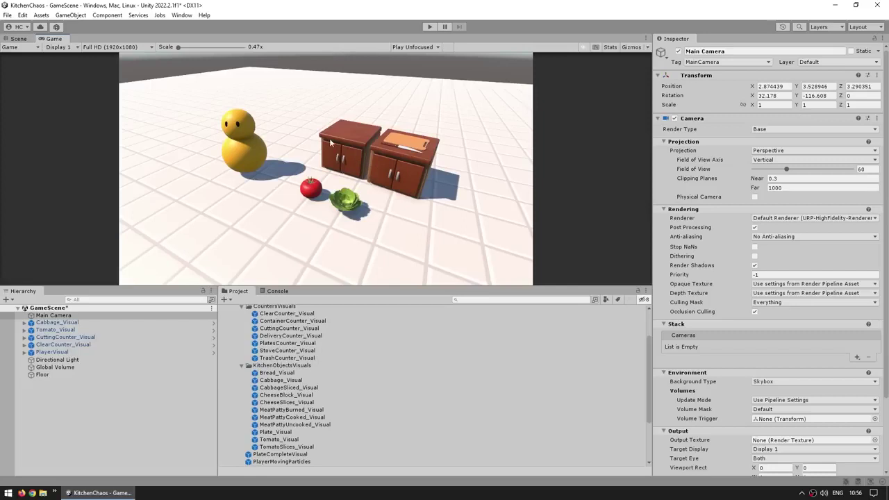
left_click(55, 367)
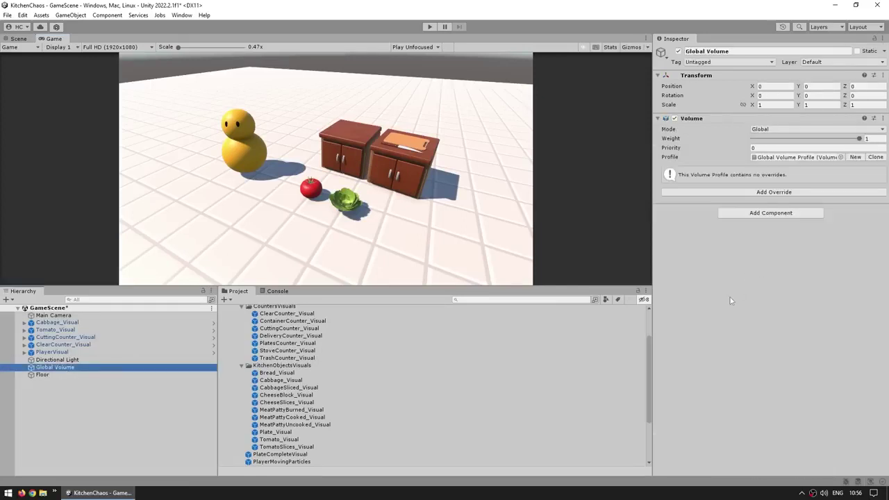
left_click(763, 196)
left_click(758, 228)
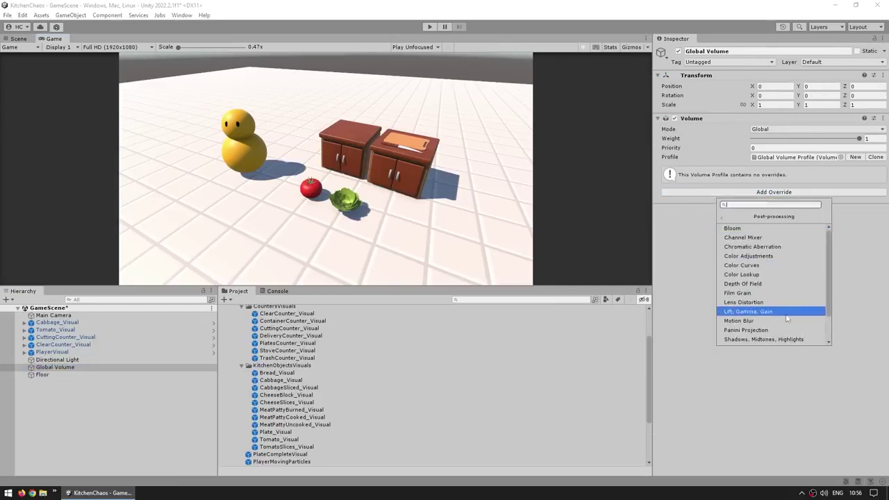
scroll(778, 276, "down", 2)
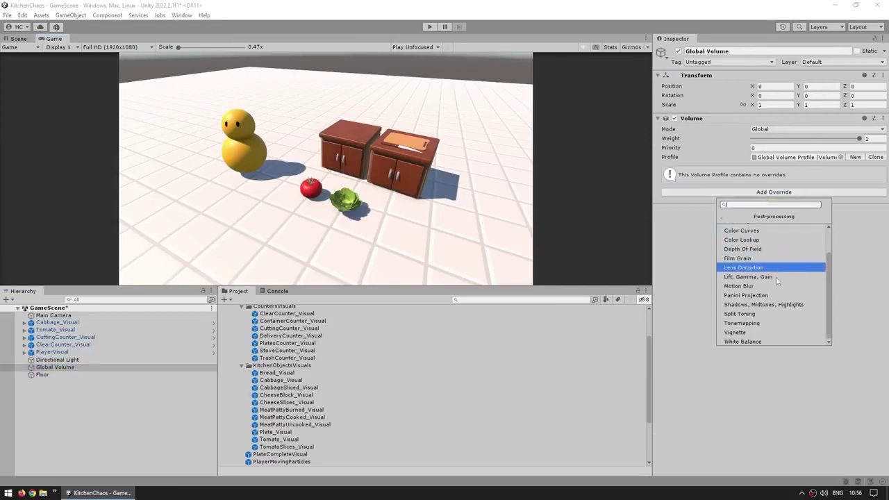
left_click(743, 323)
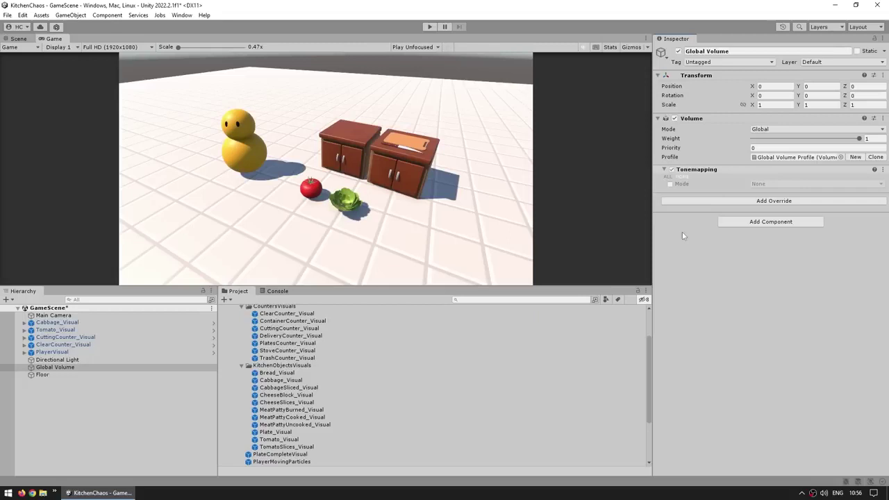
left_click(671, 185)
left_click(766, 184)
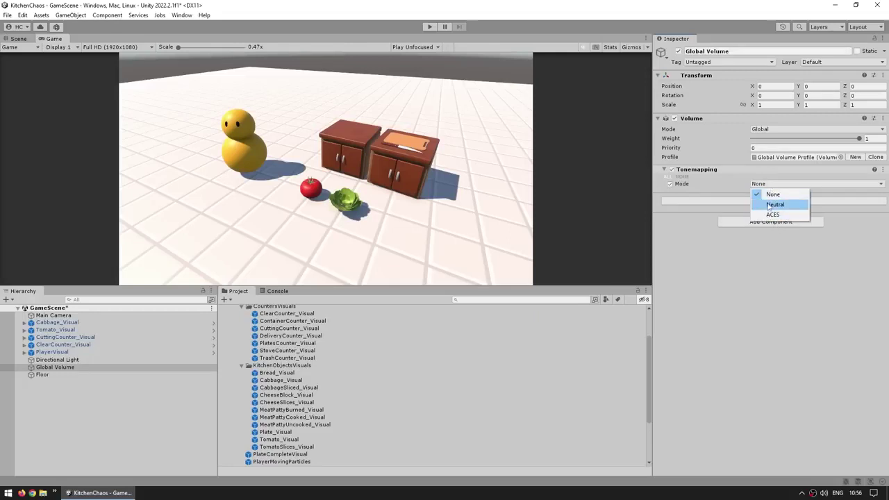
left_click(775, 205)
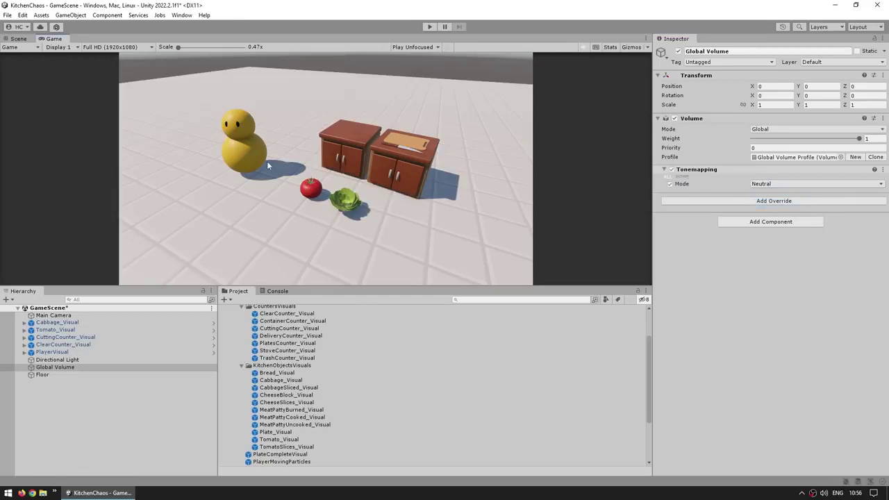
Compare the Game and Scene views with the Tonemapping override toggled off and on, leaving it enabled.
left_click(17, 39)
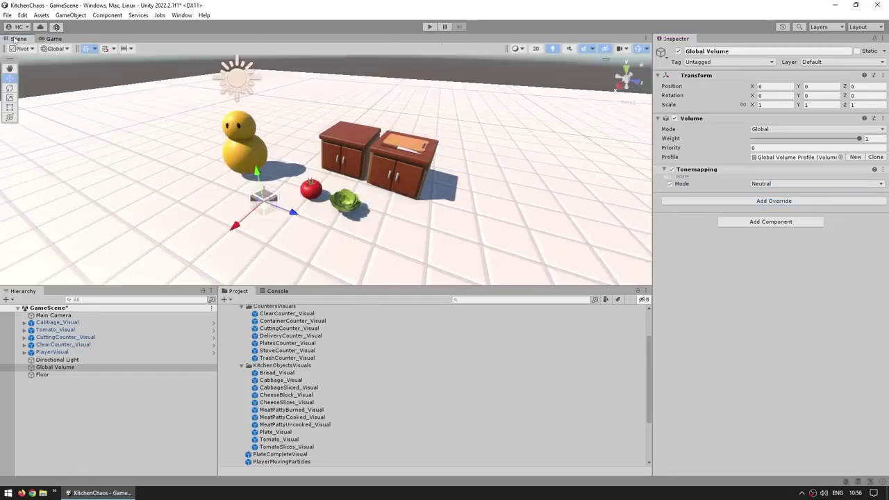
left_click(54, 39)
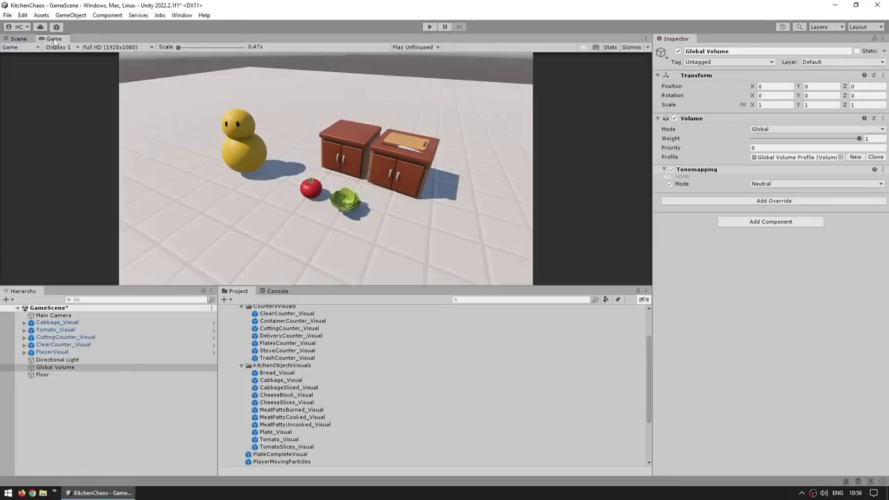
left_click(673, 170)
left_click(673, 169)
left_click(673, 170)
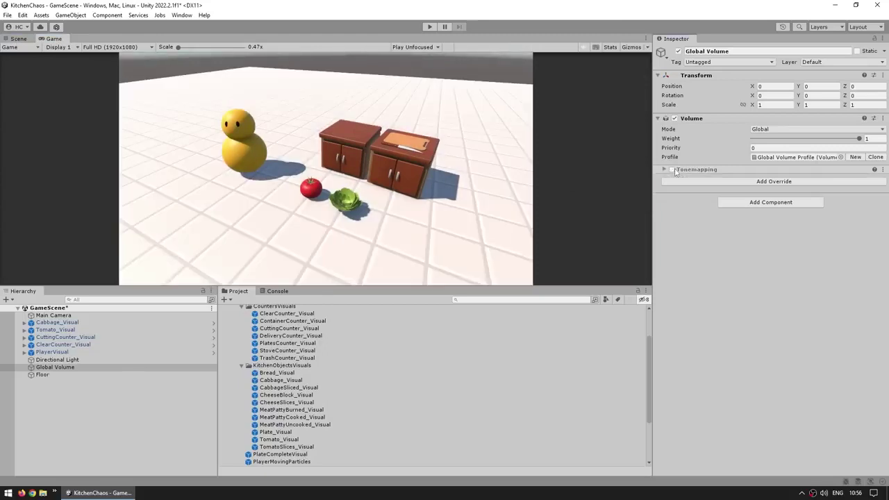
key("ctrl+1")
left_click(672, 169)
left_click(672, 170)
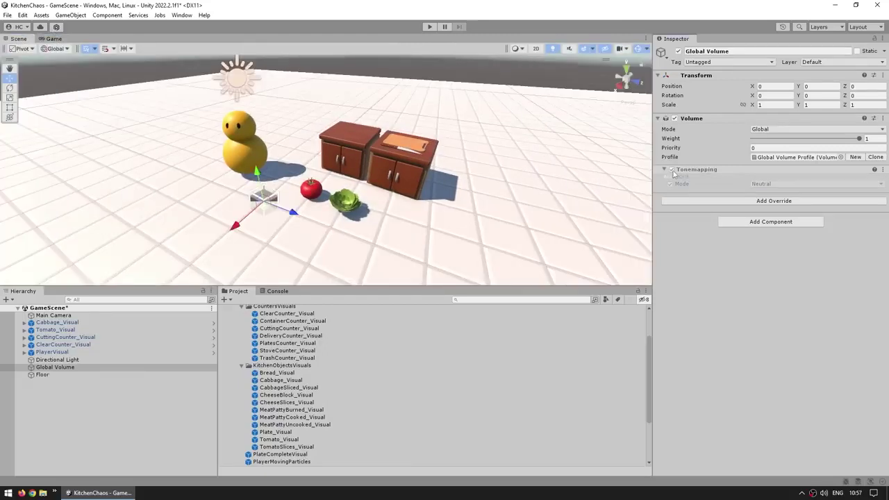
left_click(672, 170)
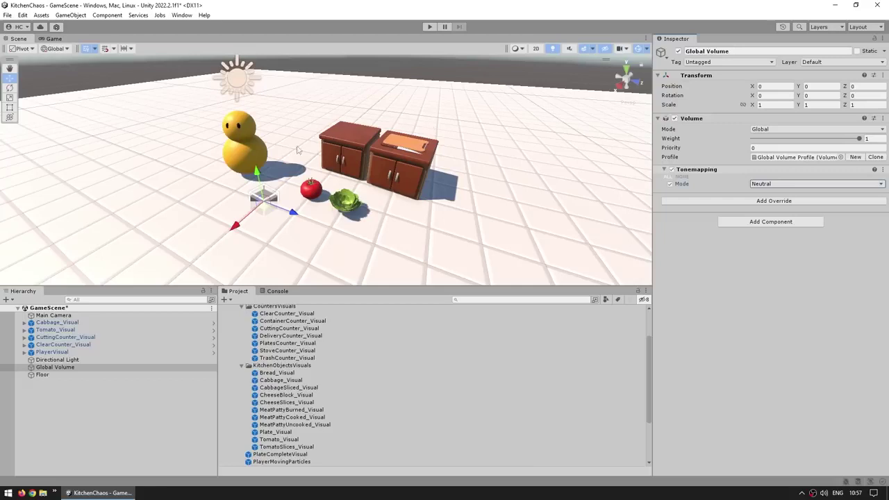
Check the Post Processing option among the Scene view's effects, and return to the Game view.
left_click(592, 49)
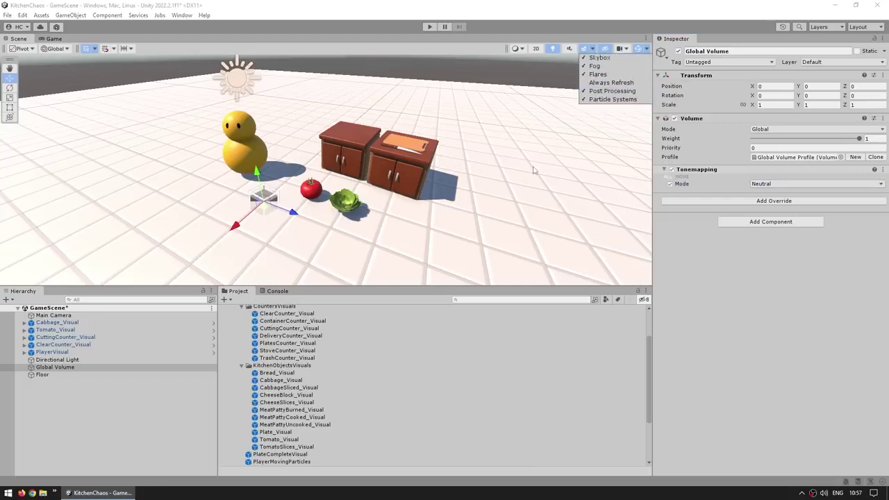
left_click(426, 75)
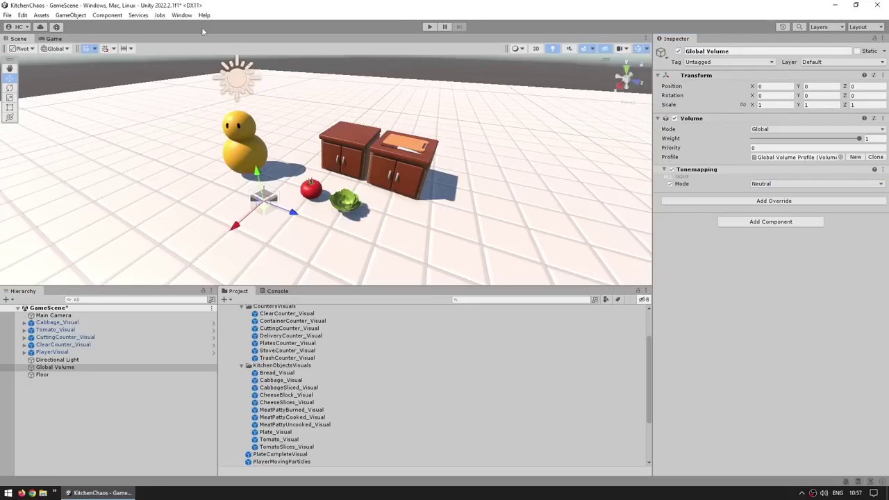
left_click(53, 38)
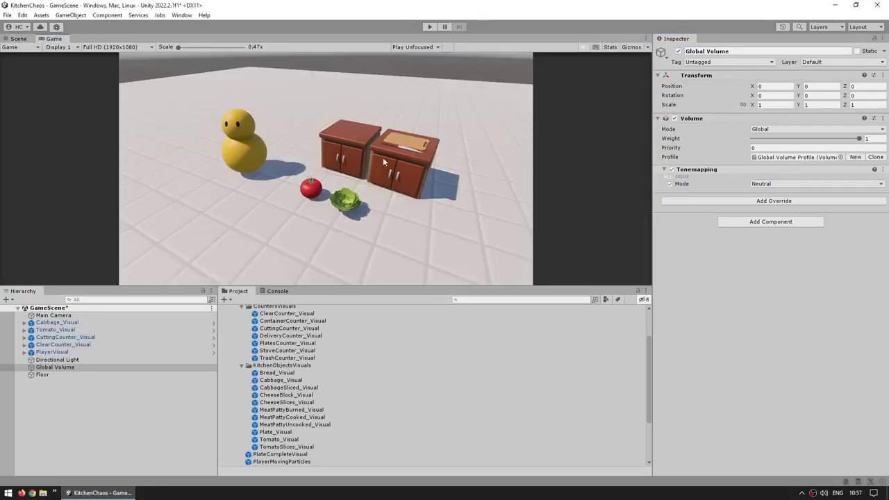
Compare the Game view with the Global Volume's Tonemapping override switched off and on, leaving it enabled.
left_click(671, 170)
left_click(671, 170)
left_click(671, 169)
left_click(671, 169)
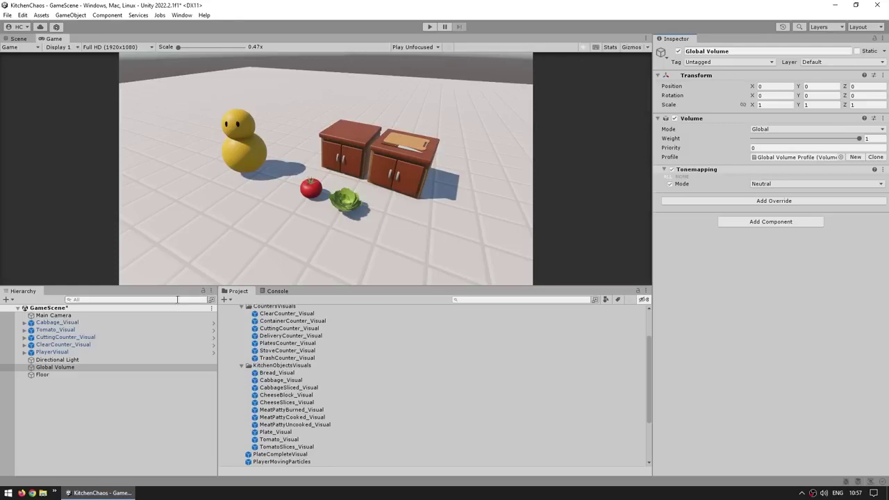
Compare the Game view with the Main Camera's Post Processing option off and on, leaving it enabled.
left_click(56, 316)
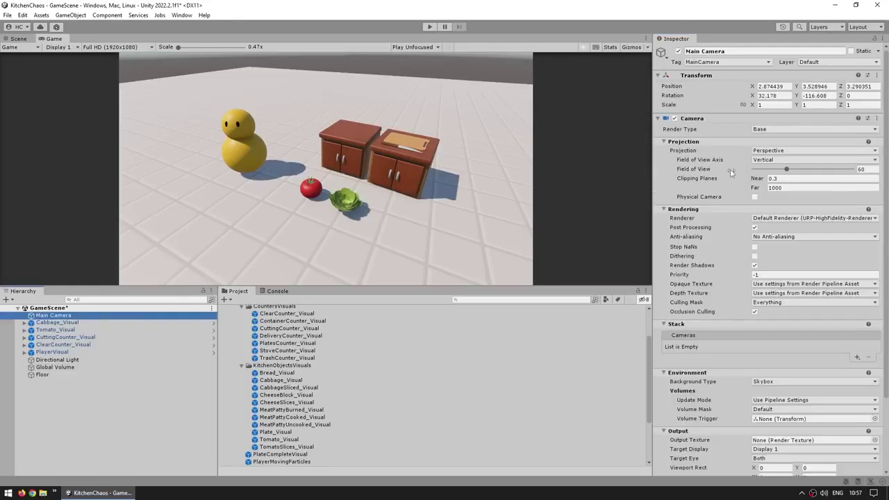
left_click(692, 230)
left_click(755, 228)
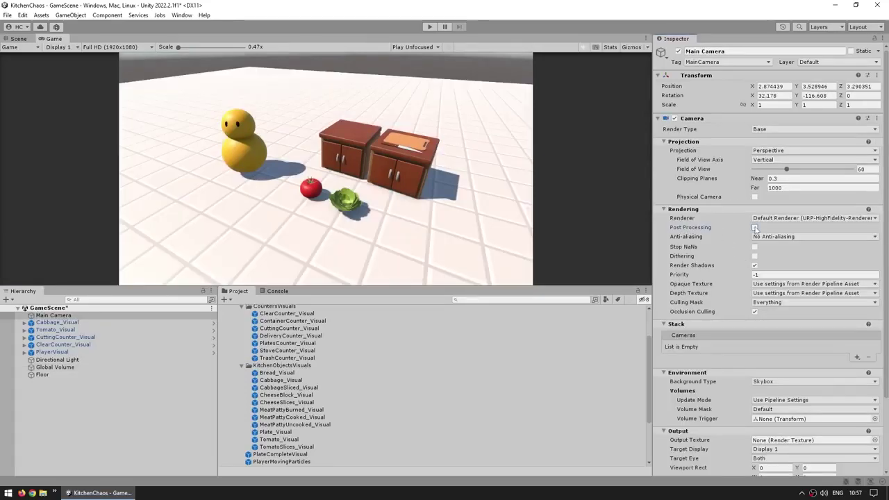
left_click(756, 228)
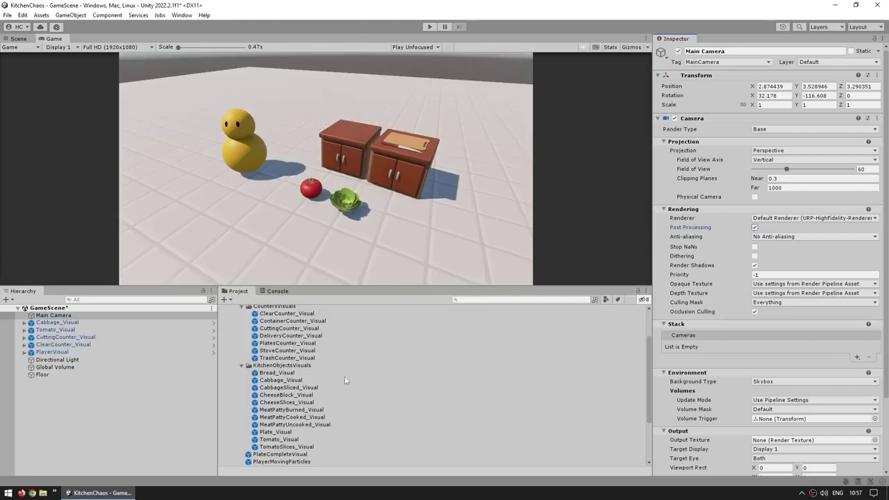
Inspect the URP-HighFidelity pipeline asset and check the Post-processing Enabled option on URP-HighFidelity-Renderer.
scroll(299, 367, "up", 10)
left_click(229, 317)
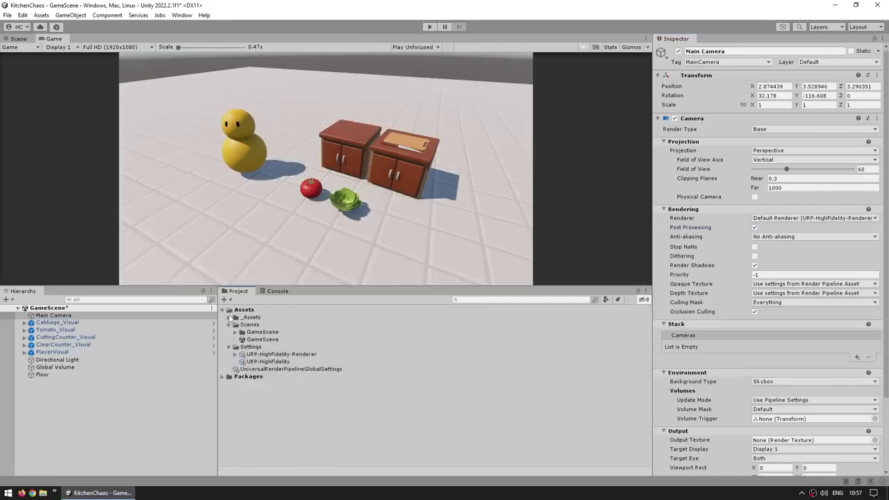
left_click(263, 362)
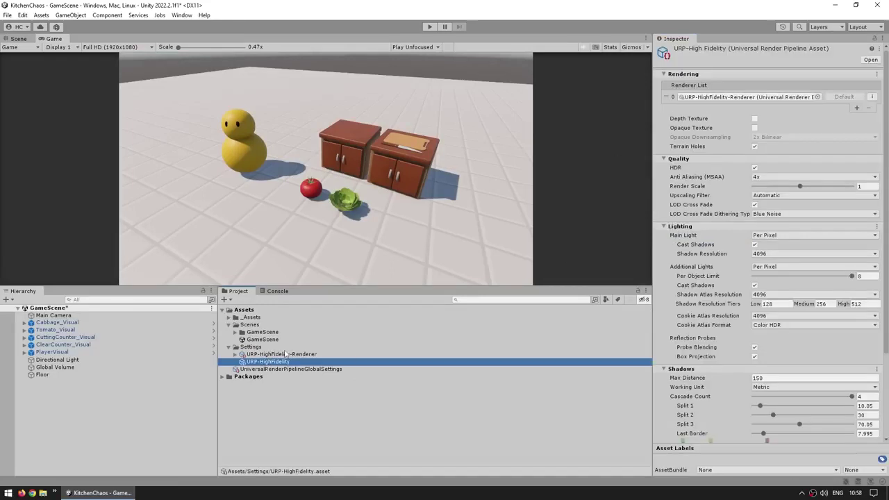
left_click(329, 354)
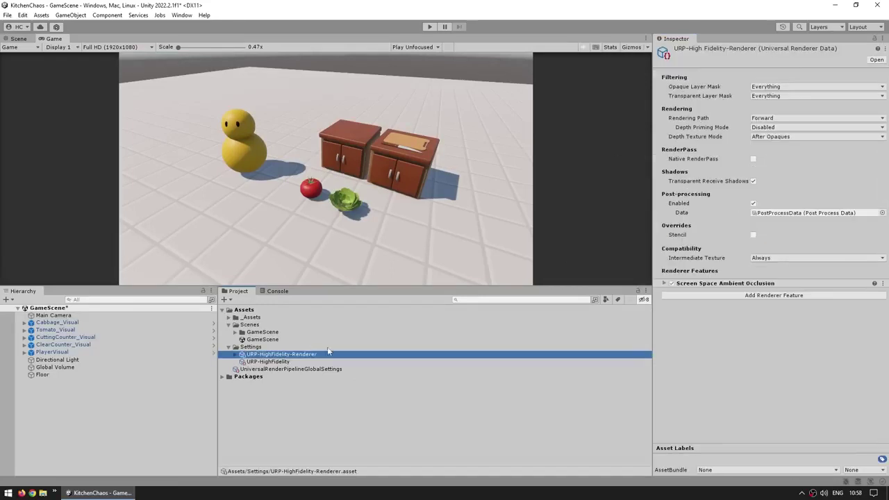
left_click(682, 206)
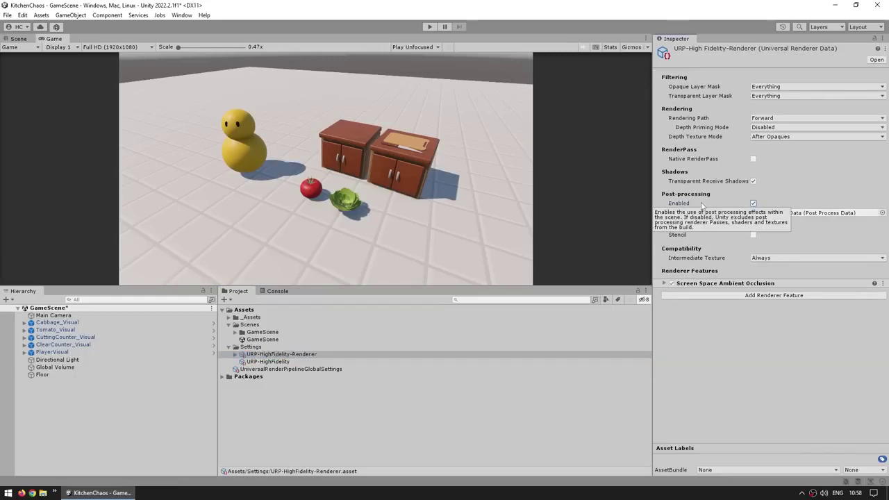
Compare the Game view with the Global Volume's Volume component disabled and enabled, leaving it enabled.
left_click(62, 367)
left_click(674, 118)
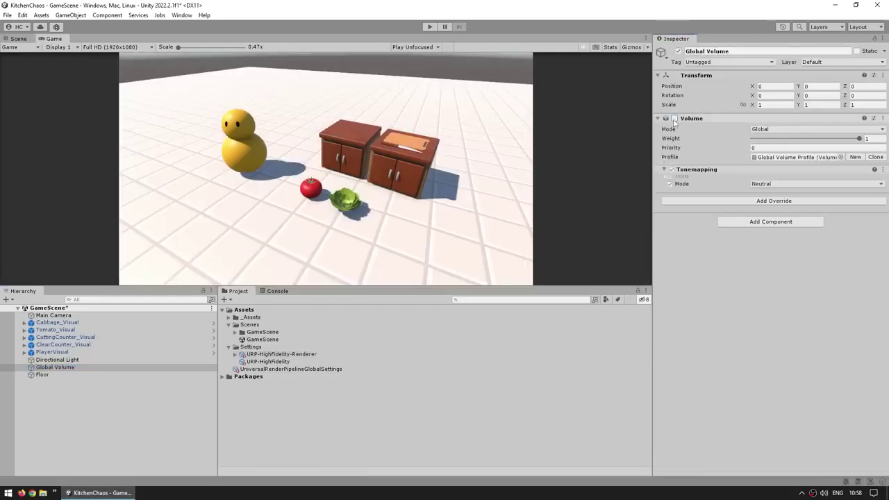
left_click(674, 119)
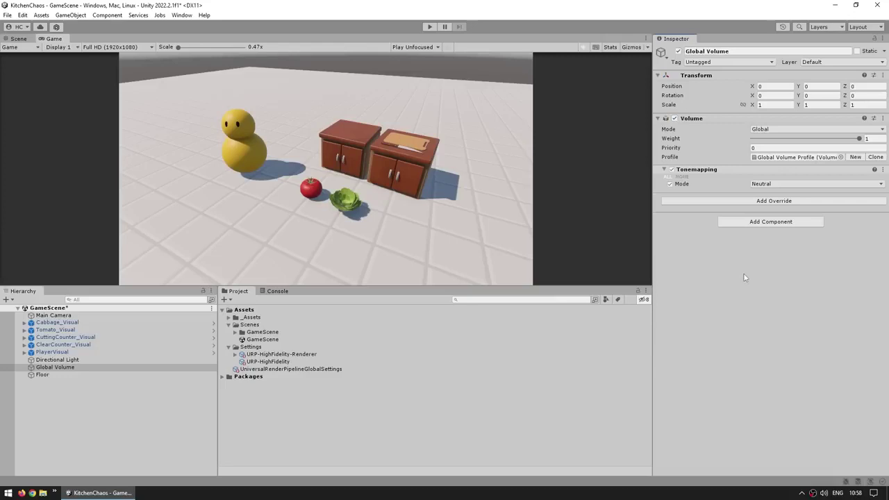
Add a Color Adjustments post-processing override to the Global Volume.
left_click(775, 201)
left_click(754, 239)
scroll(775, 306, "down", 2)
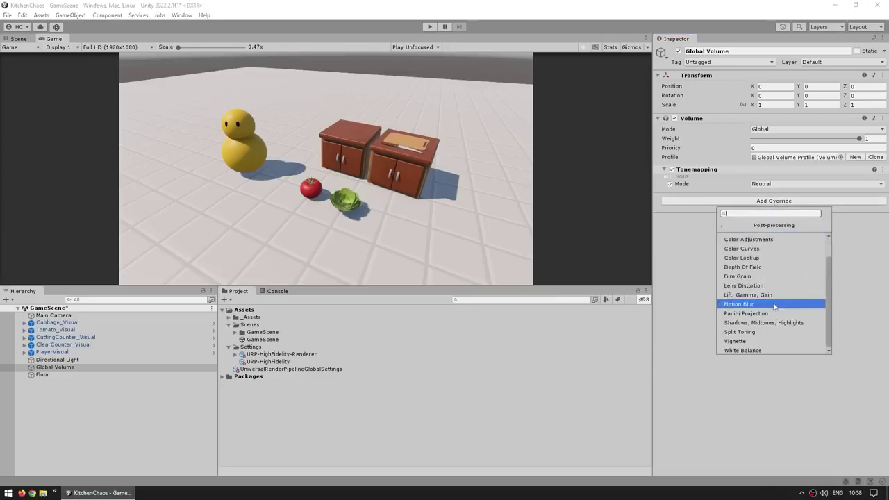
scroll(774, 299, "up", 2)
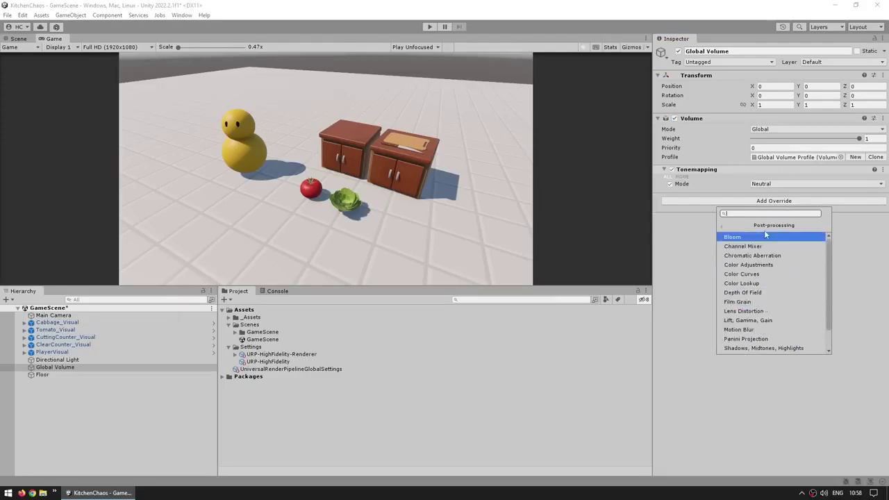
left_click(758, 267)
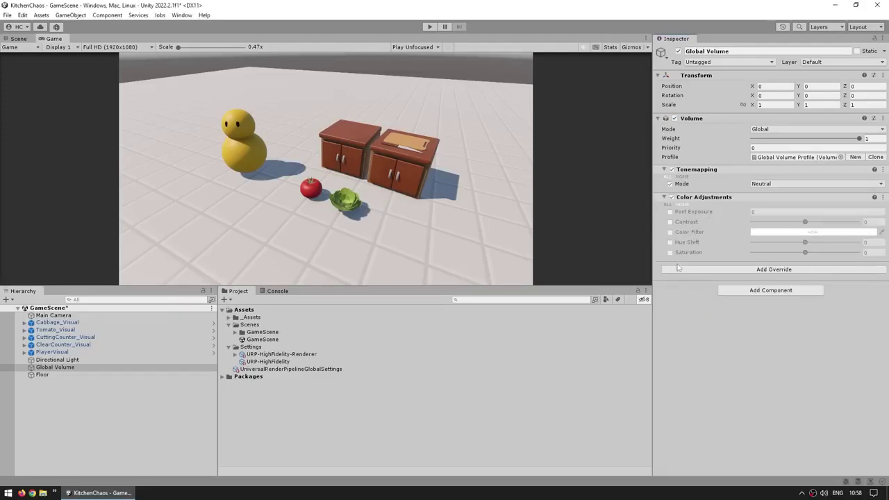
Override Saturation and Contrast in Color Adjustments and set both values to 20.
left_click(671, 253)
left_click_drag(805, 253, 826, 255)
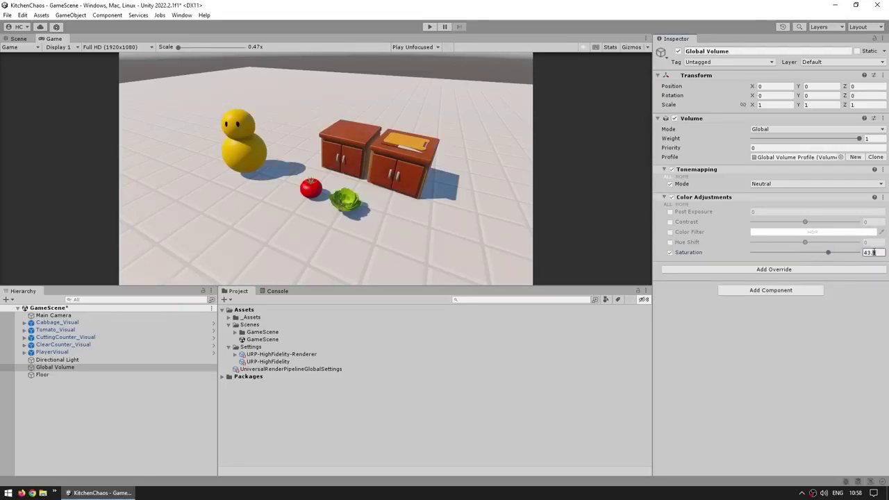
type("20")
key("Return")
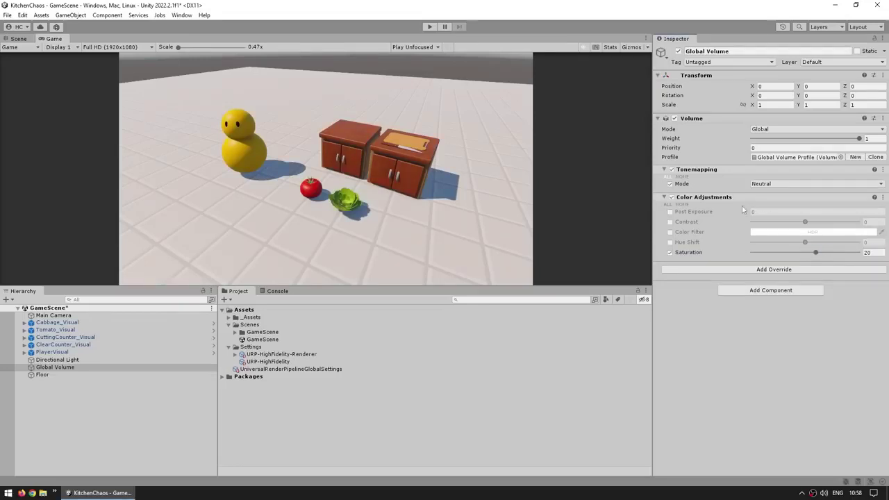
left_click(670, 222)
left_click(868, 222)
type("20")
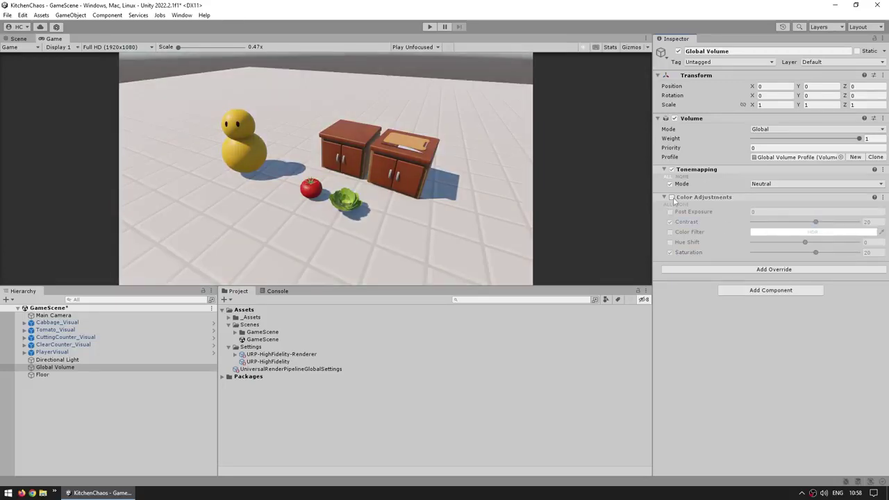
Compare the Game view with the Color Adjustments override off and on, leaving it enabled.
left_click(672, 198)
left_click(672, 198)
left_click(672, 198)
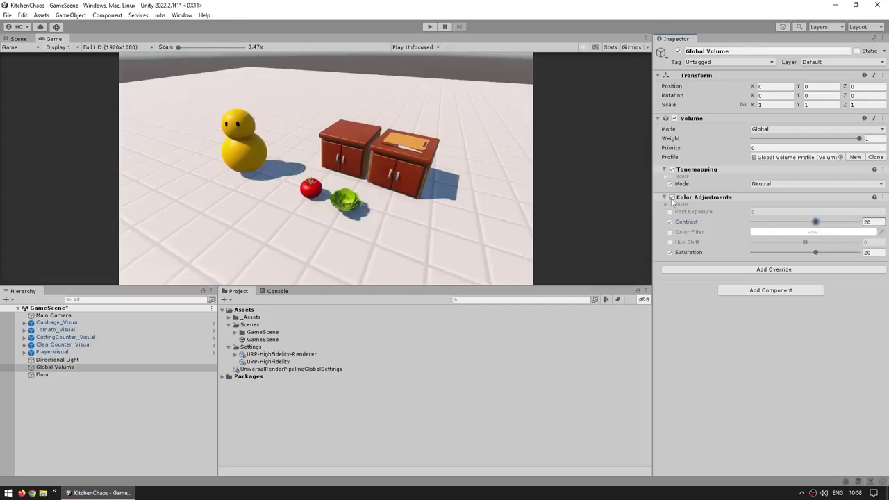
left_click(692, 318)
Place a StoveCounter_Visual prefab in the Scene view beside the cutting counter, in line with the other counters.
left_click(18, 38)
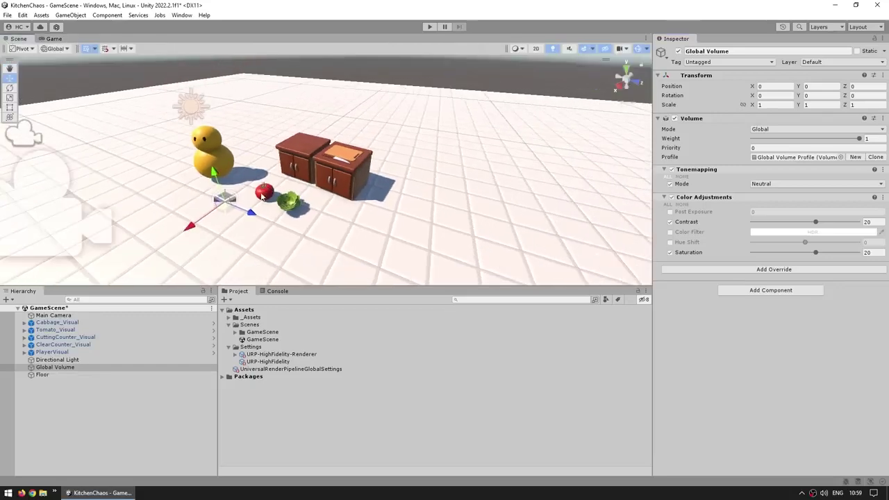
left_click(236, 317)
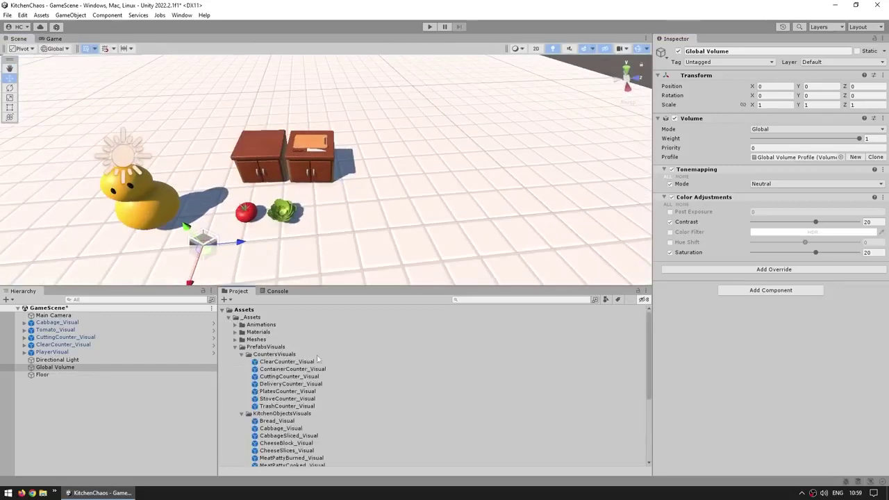
left_click_drag(287, 399, 382, 202)
key("w")
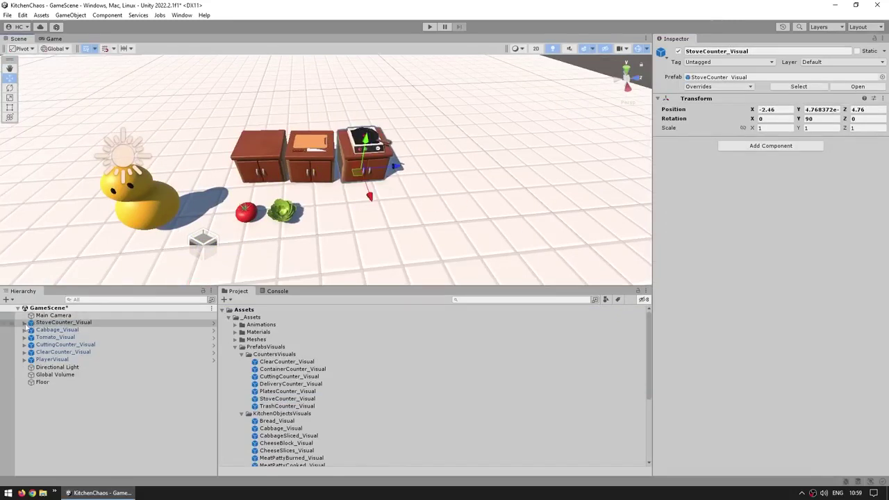
Activate the StoveOnVisual child of StoveCounter_Visual and check the stove in the Game view.
left_click(25, 324)
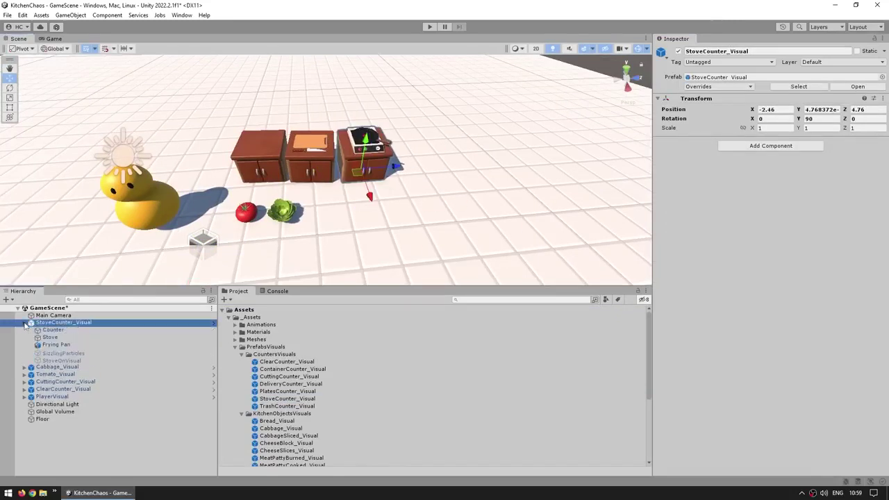
left_click(59, 361)
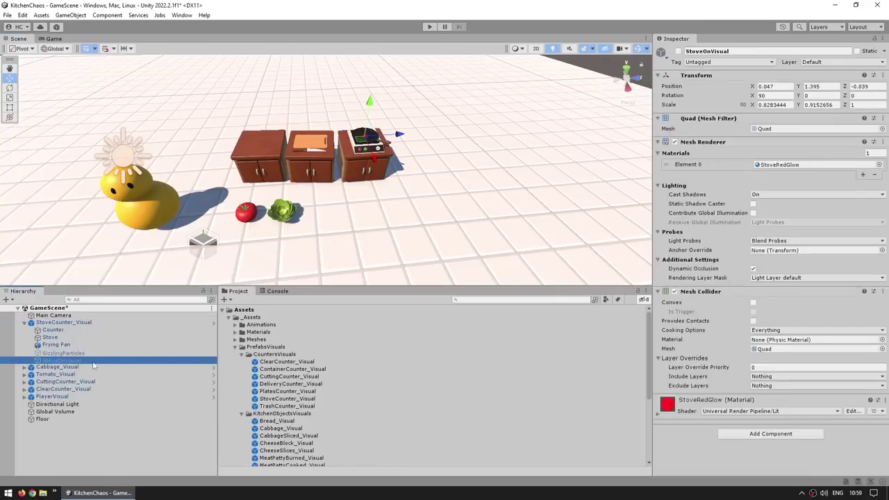
left_click(679, 52)
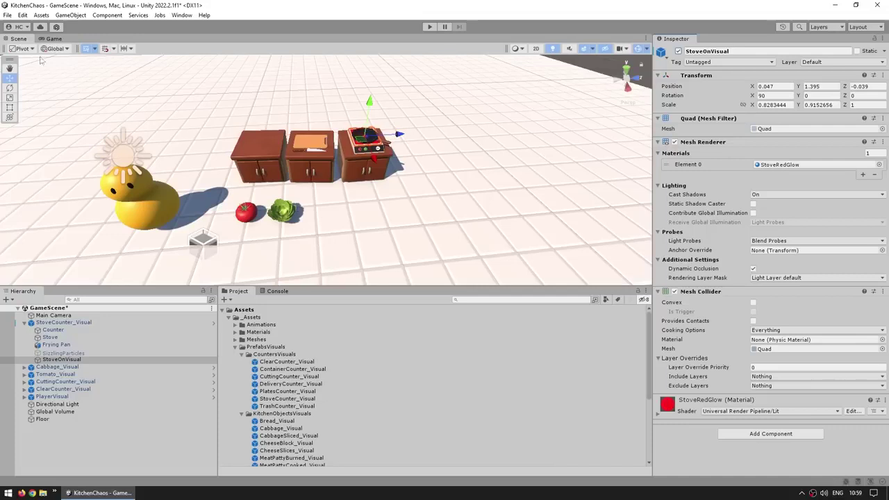
left_click(54, 39)
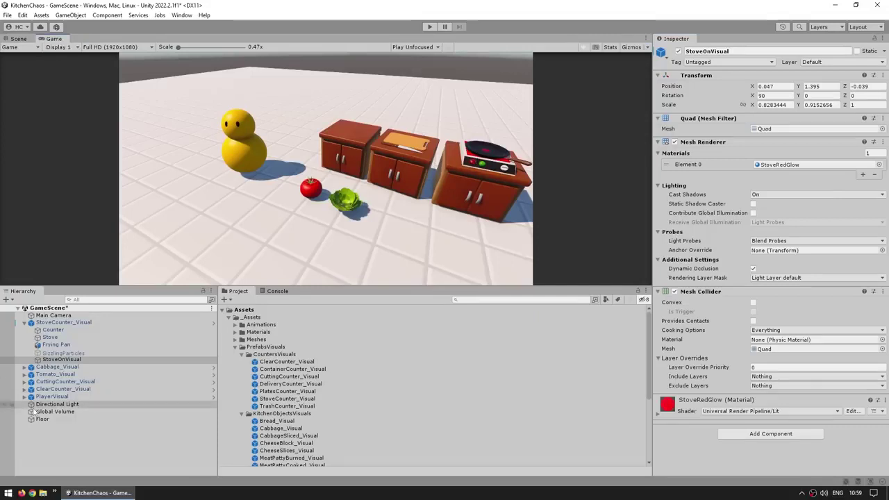
Add a Bloom post-processing override to the Global Volume.
left_click(56, 411)
left_click(774, 269)
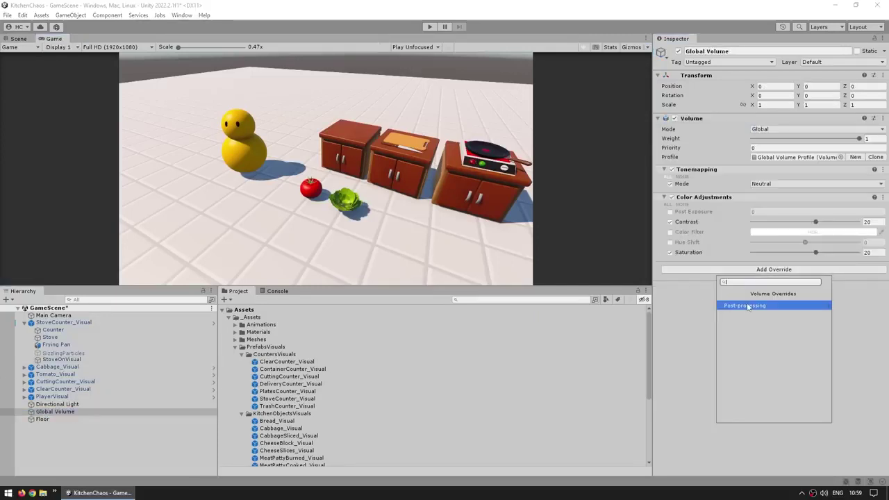
left_click(742, 305)
left_click(733, 306)
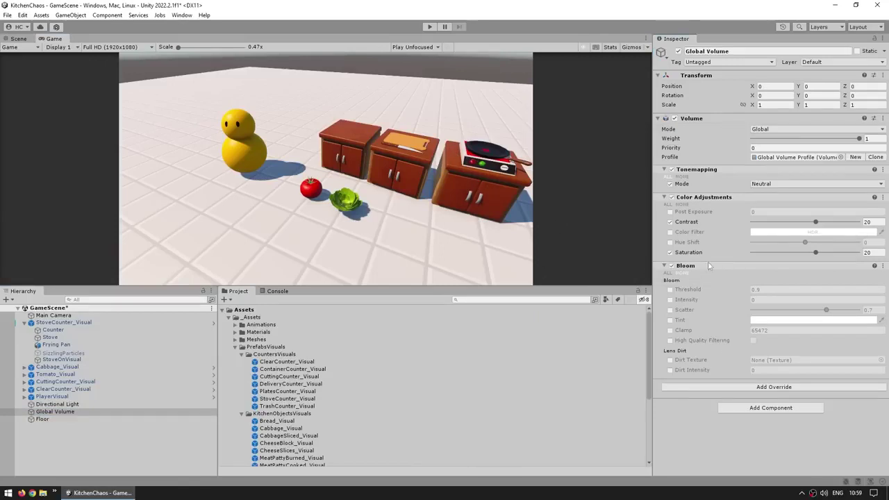
Enable the Bloom Threshold and Intensity overrides and raise Intensity to about 3.29.
left_click(670, 289)
left_click(671, 300)
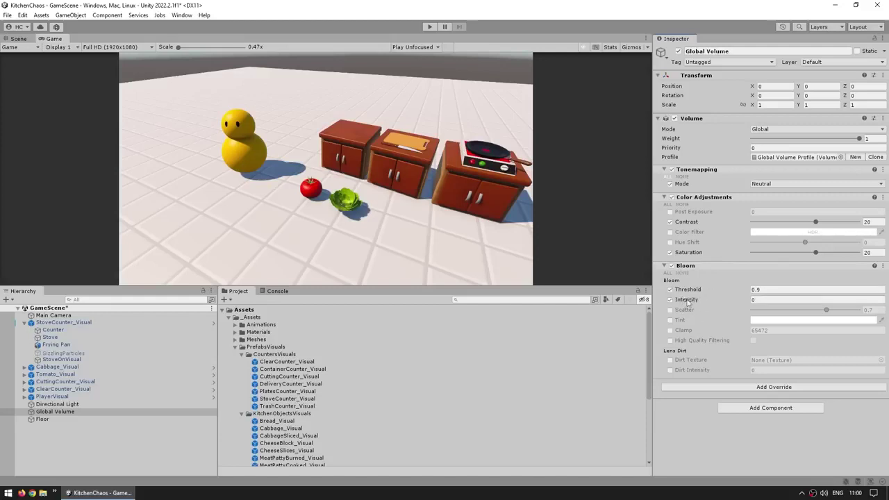
left_click_drag(685, 303, 708, 300)
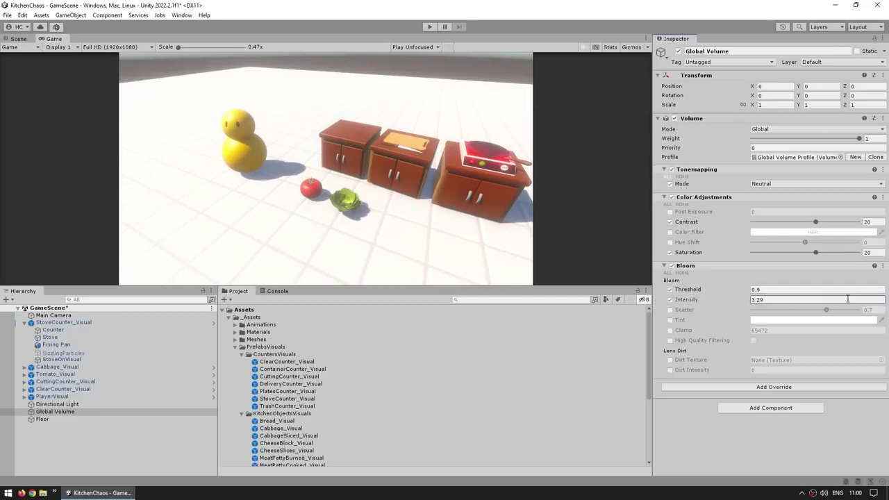
Set the Bloom Threshold to 0.5, try an Intensity of 1, and reduce Intensity to about 0.77.
left_click(795, 287)
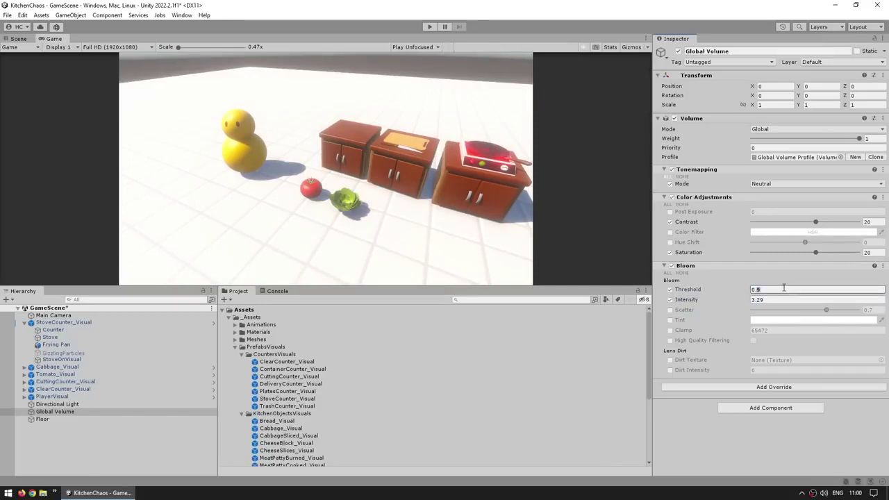
type("5")
left_click(776, 300)
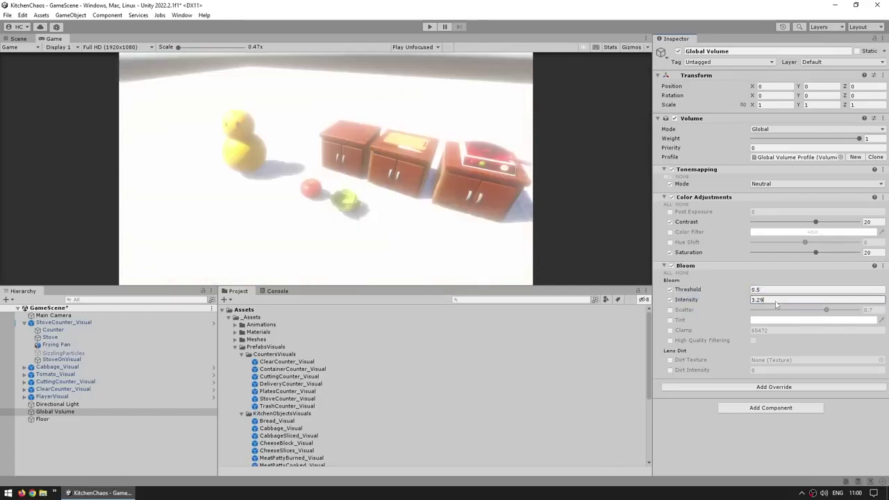
type("1")
left_click(419, 129)
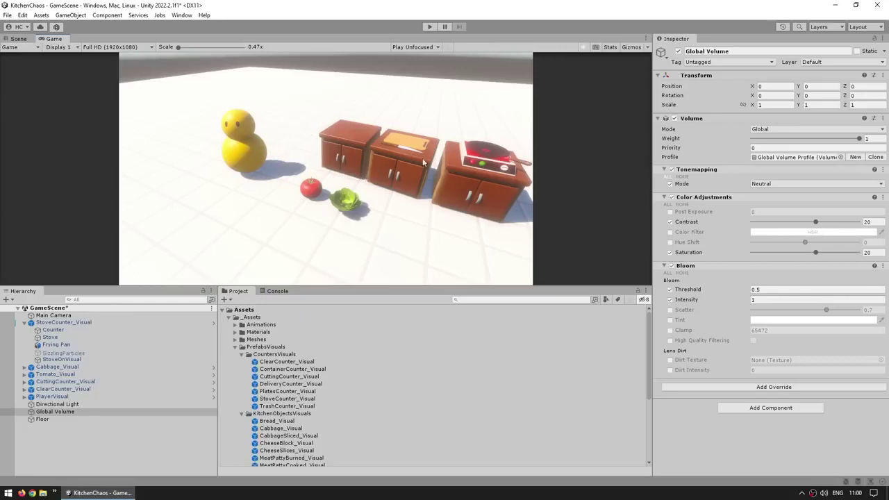
mouse_move(696, 302)
left_mouse_down()
mouse_move(685, 304)
mouse_move(692, 303)
left_mouse_up()
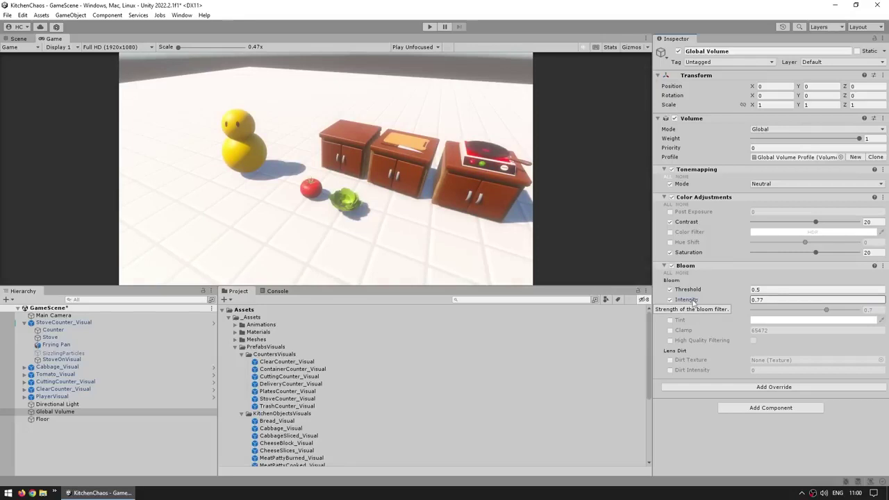
Open the URP-HighFidelity pipeline asset's settings and check the HDR and Anti Aliasing (MSAA) options under Quality.
scroll(417, 416, "down", 5)
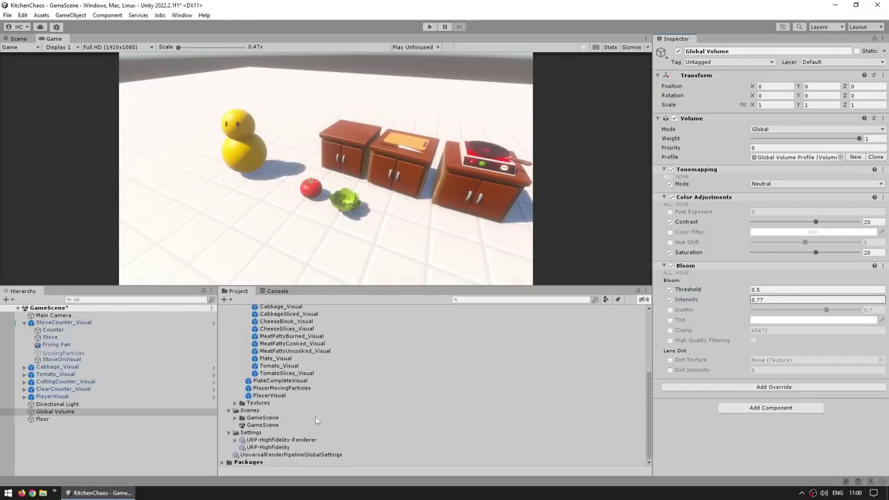
left_click(275, 448)
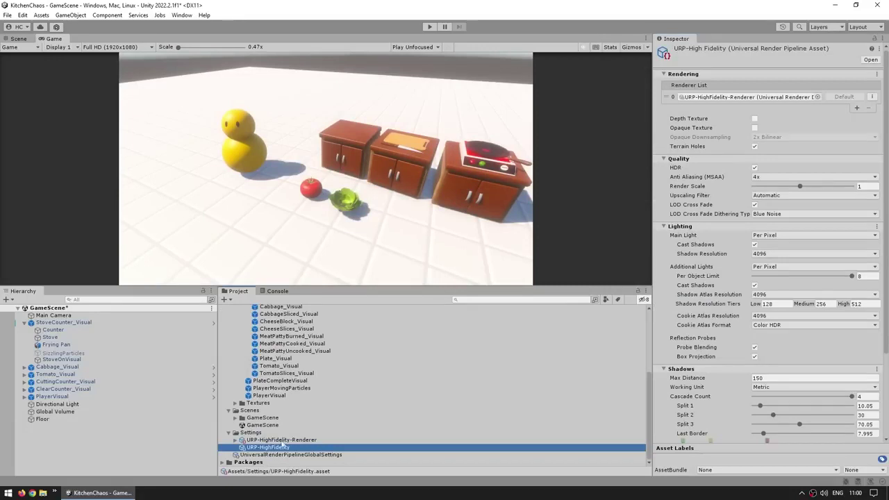
left_click(671, 178)
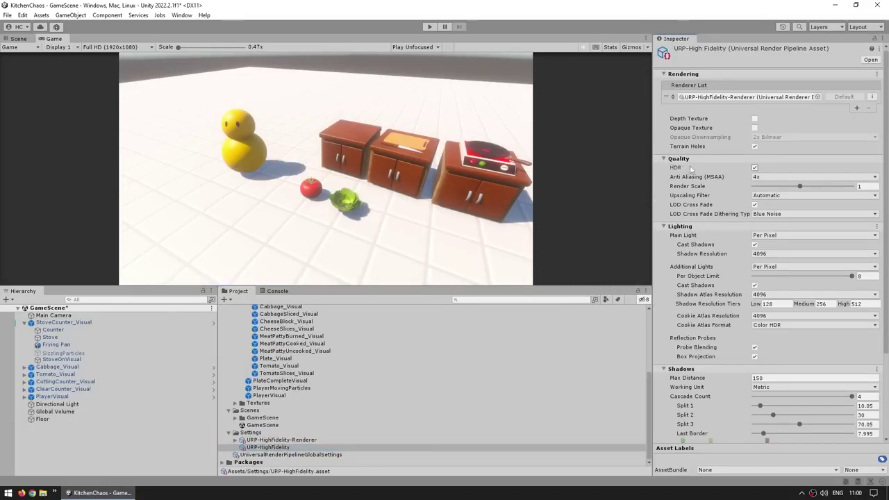
Check that HDR, Post-processing on URP-HighFidelity-Renderer and Post Processing on the Main Camera are enabled, toggling the first two to compare.
left_click(756, 167)
left_click(755, 167)
left_click(271, 441)
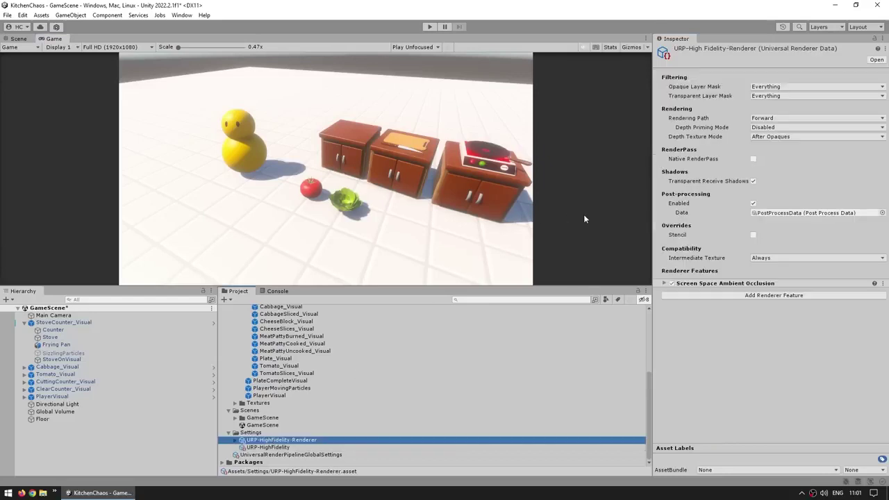
left_click(667, 208)
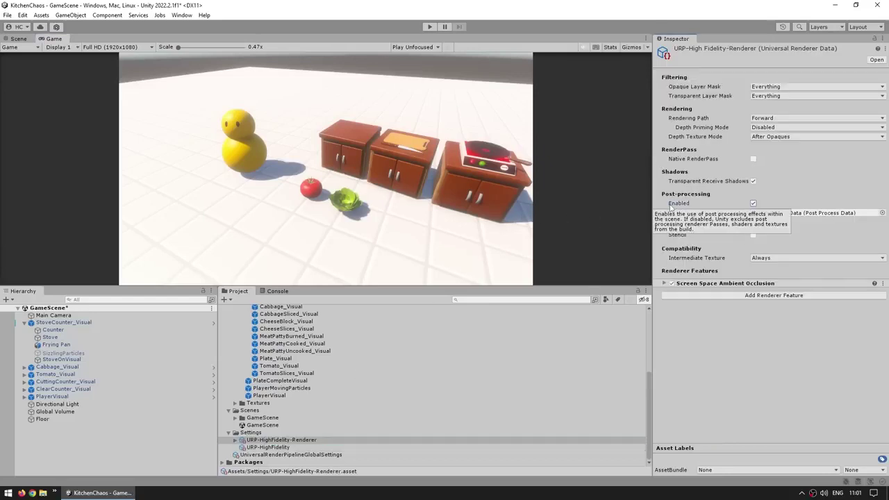
left_click(753, 204)
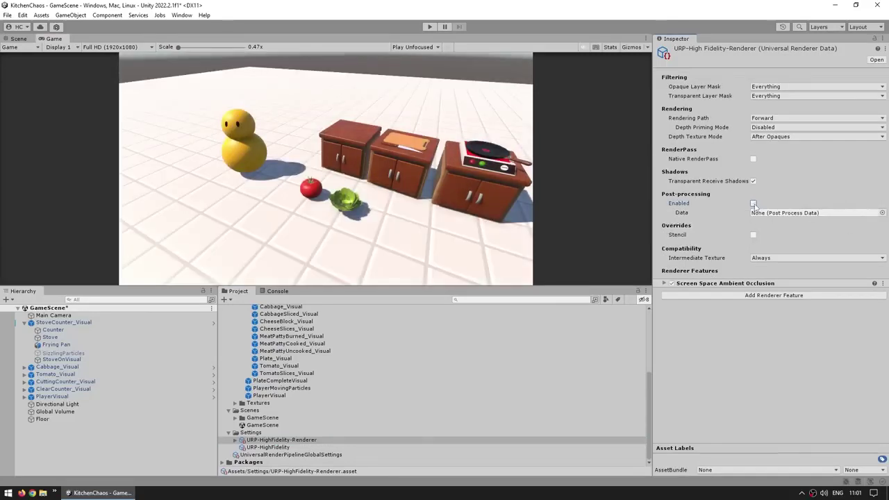
left_click(753, 204)
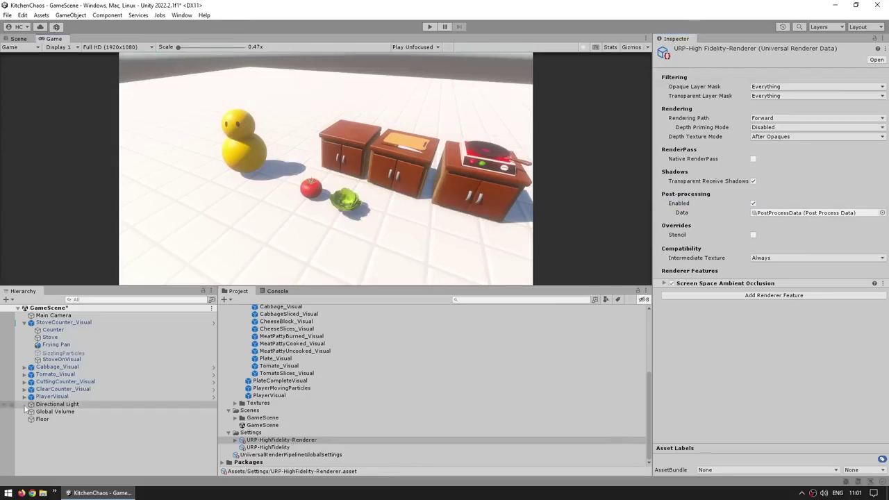
left_click(54, 316)
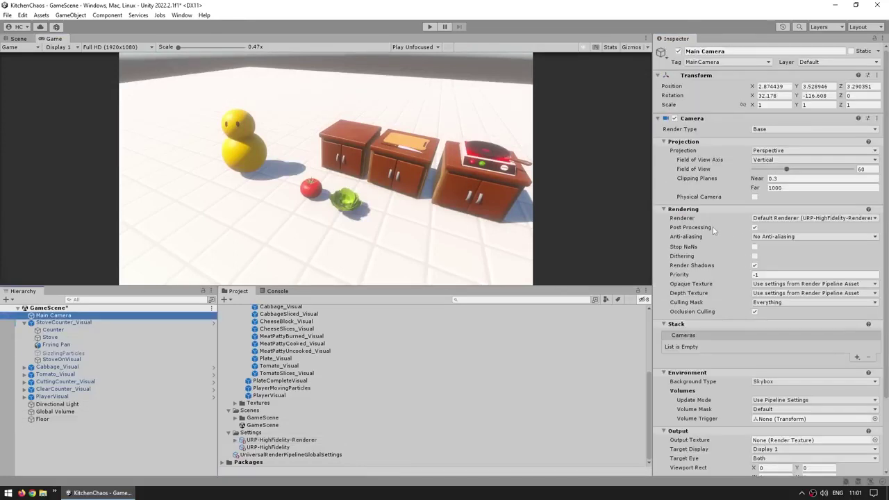
left_click(389, 204)
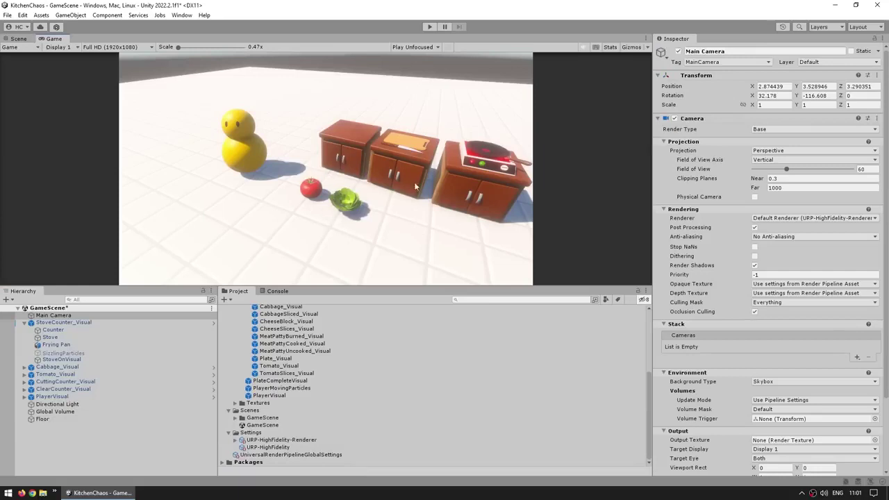
Set the Global Volume's Bloom Threshold to 0.95 and Intensity to 1.
left_click(55, 412)
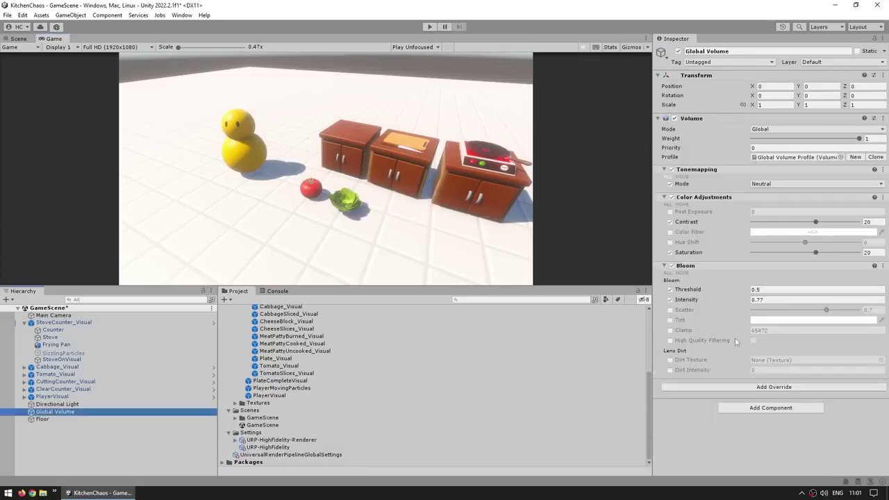
left_click(784, 290)
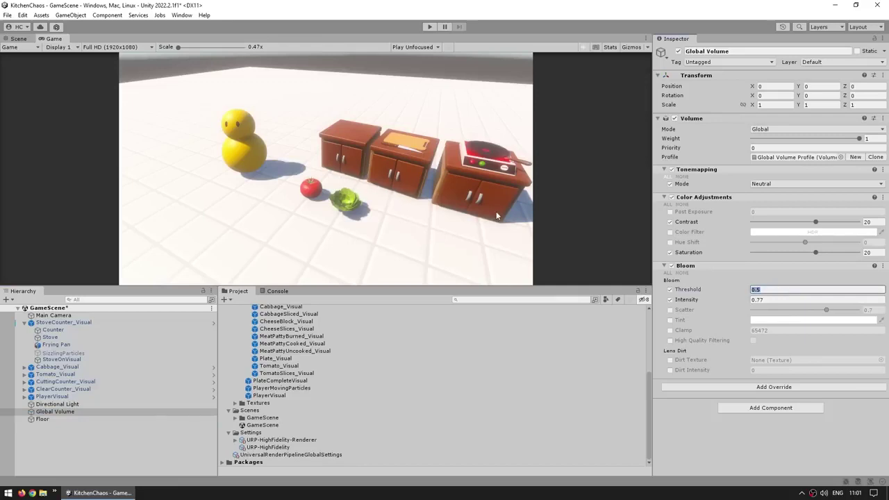
left_click(779, 289)
type("9")
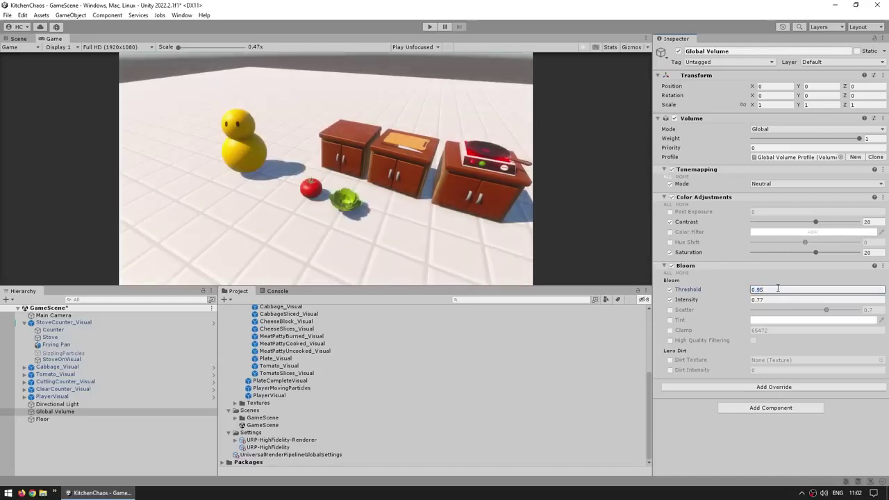
left_click(370, 193)
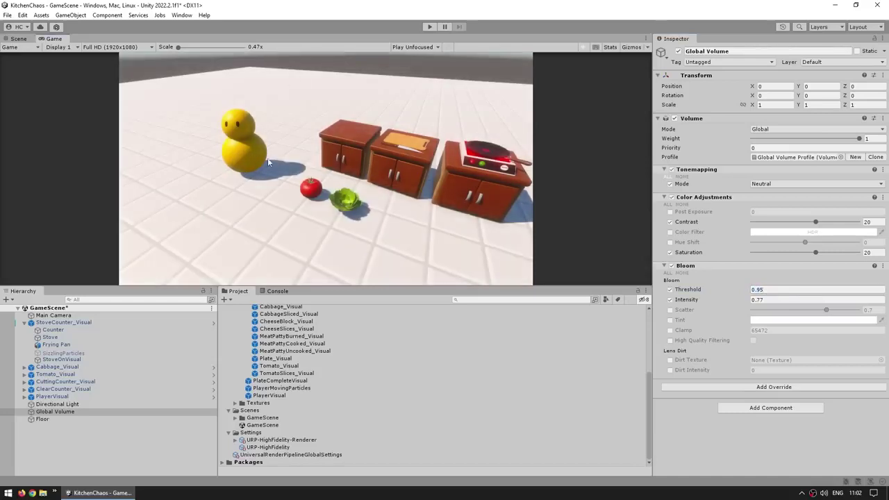
left_click(785, 299)
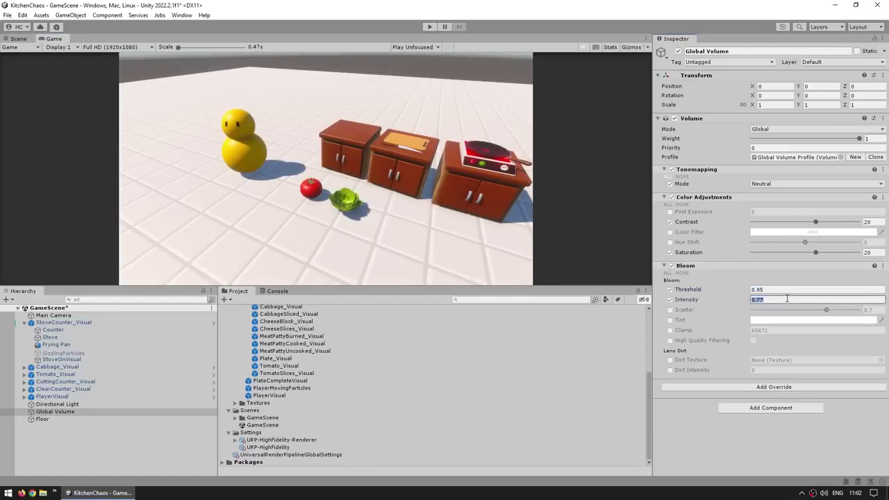
type("1")
Toggle the Bloom override off and on to compare the scene with and without it.
left_click(672, 267)
left_click(672, 267)
left_click(672, 267)
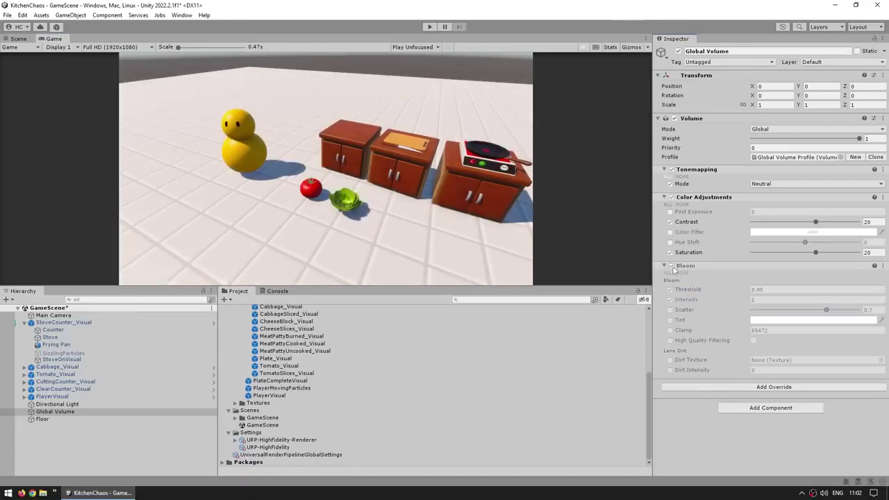
left_click(672, 266)
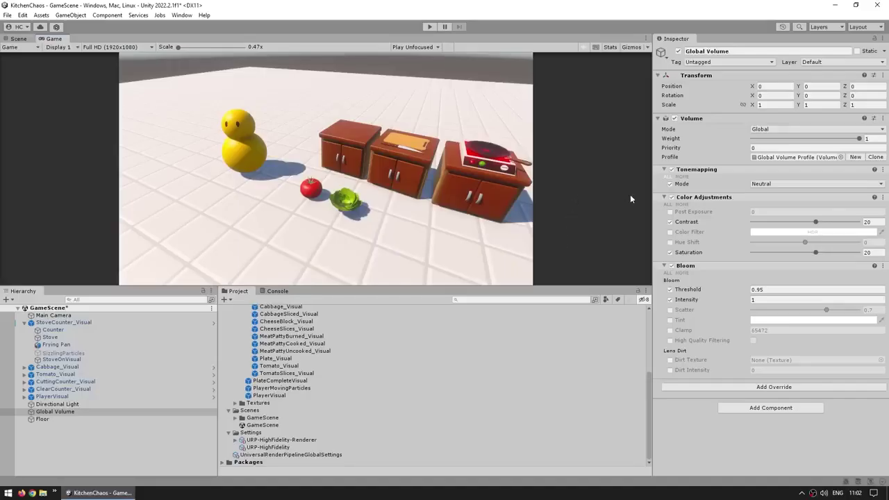
Add a Vignette post-processing override to the Global Volume.
left_click(777, 387)
left_click(752, 275)
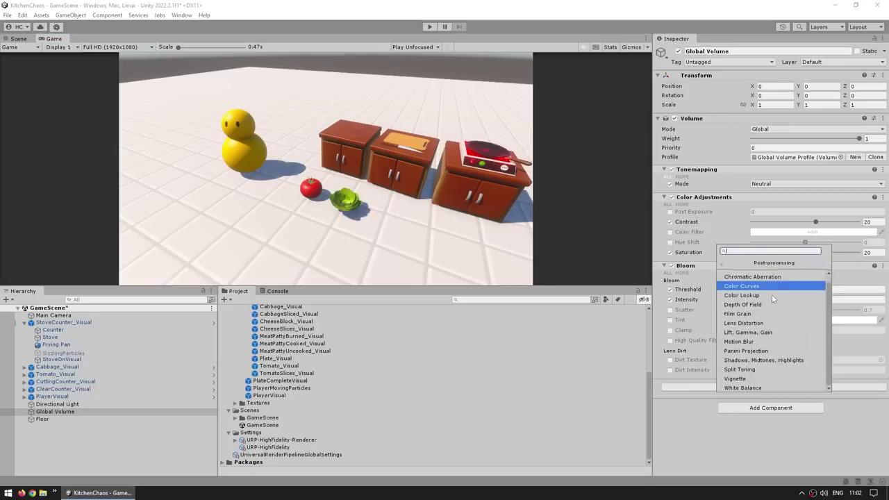
left_click(735, 379)
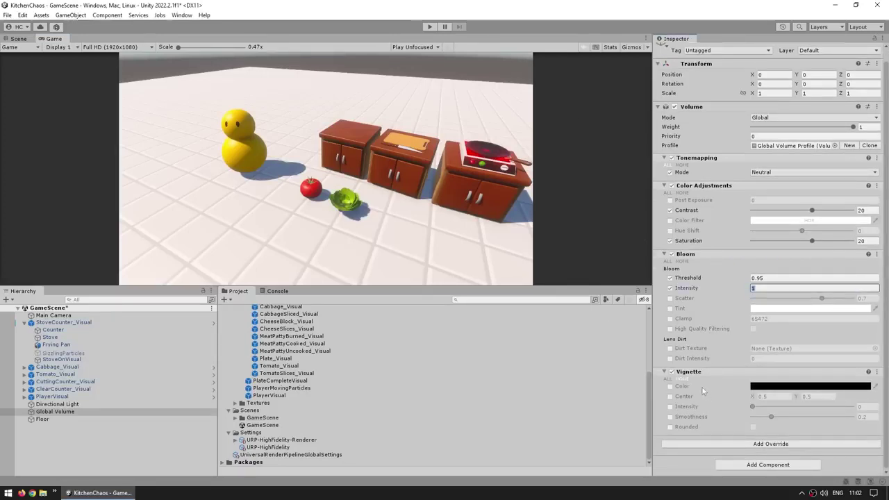
Enable the Vignette Intensity and Smoothness overrides and set them to 0.25 and 0.4.
left_click(670, 407)
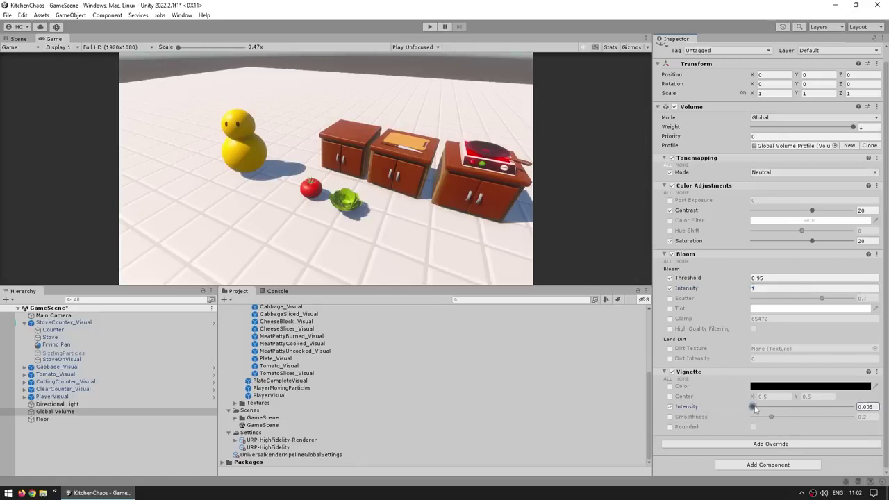
left_click_drag(752, 407, 813, 409)
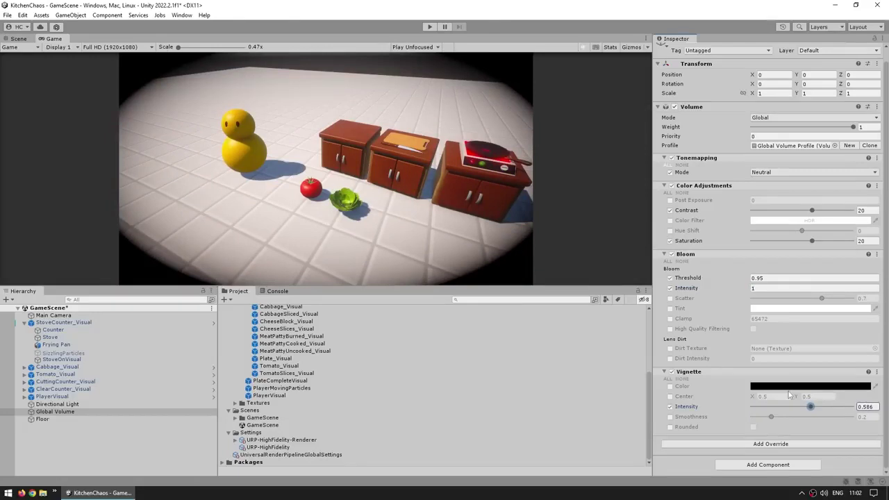
left_click(873, 408)
type("0.25")
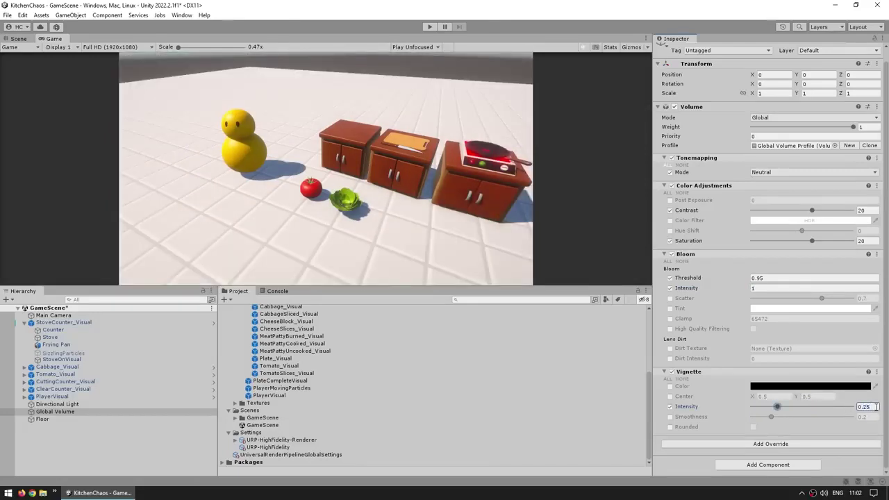
left_click(669, 417)
left_click(869, 417)
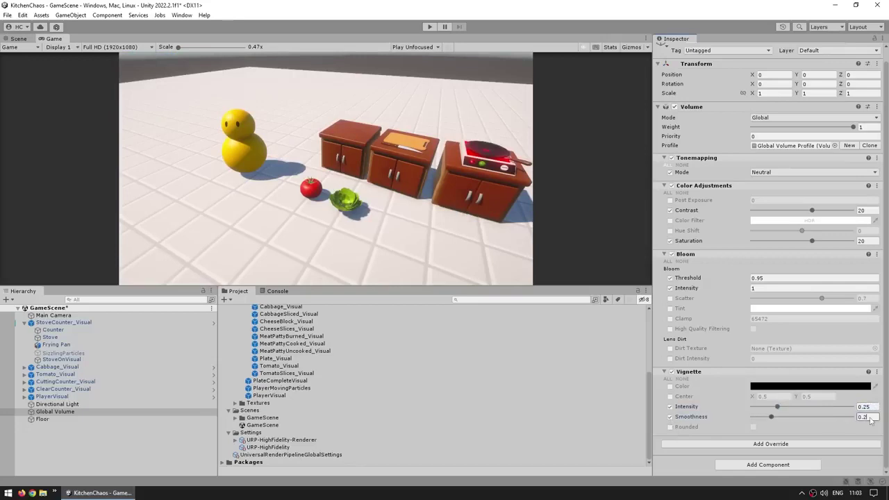
type("0.4")
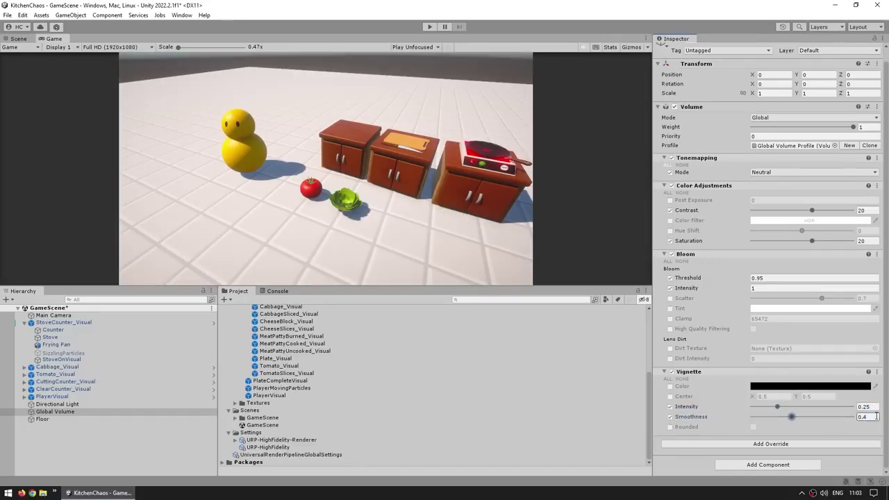
Toggle the Vignette override off and on to compare its effect on the scene's edges.
left_click(671, 372)
left_click(671, 372)
left_click(672, 371)
left_click(671, 372)
left_click(671, 372)
left_click(671, 371)
Toggle the whole Volume component off and on to compare the scene with and without post-processing, leaving it enabled.
left_click(674, 107)
left_click(674, 107)
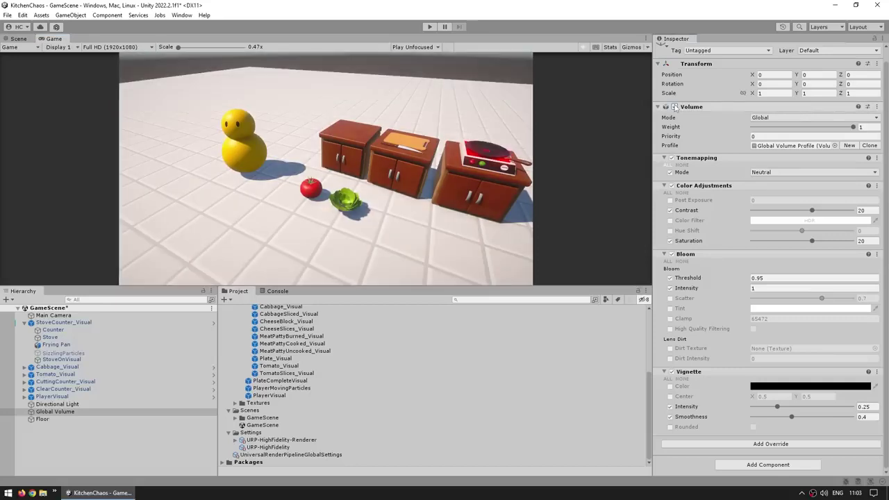
left_click(674, 107)
left_click(674, 107)
left_click(674, 107)
left_click(674, 107)
left_click(674, 107)
left_click(674, 107)
left_click(674, 107)
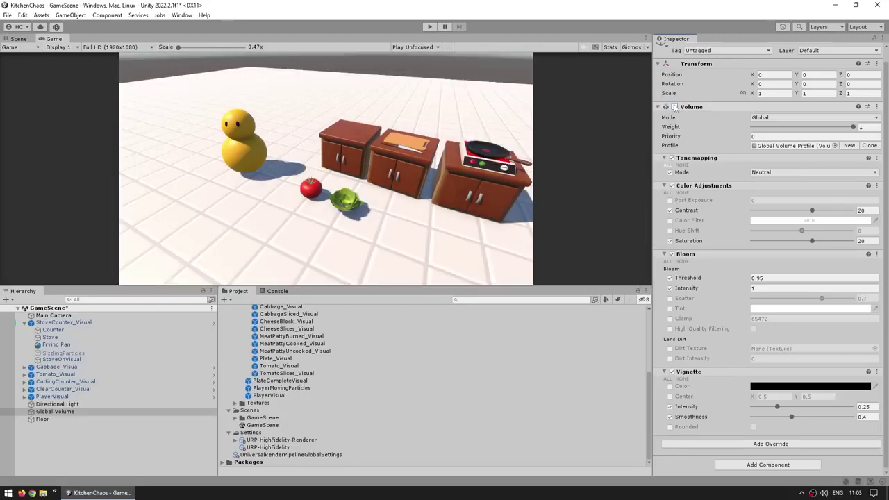
left_click(674, 107)
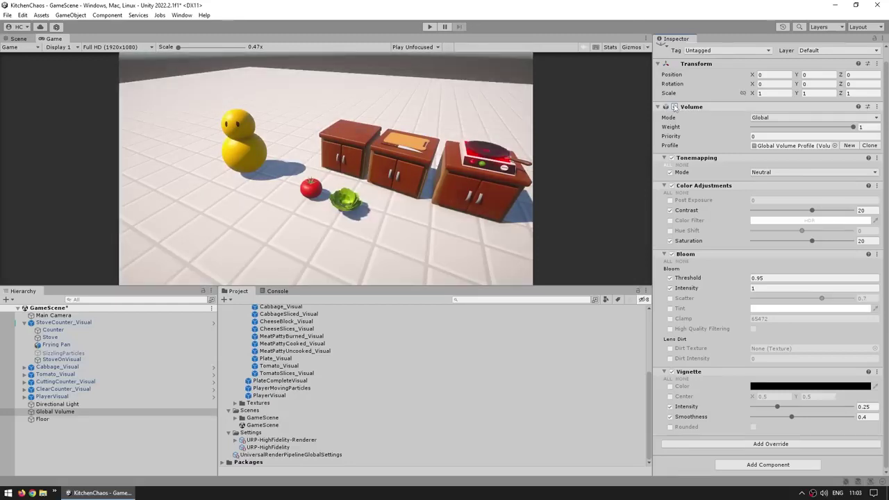
left_click(674, 107)
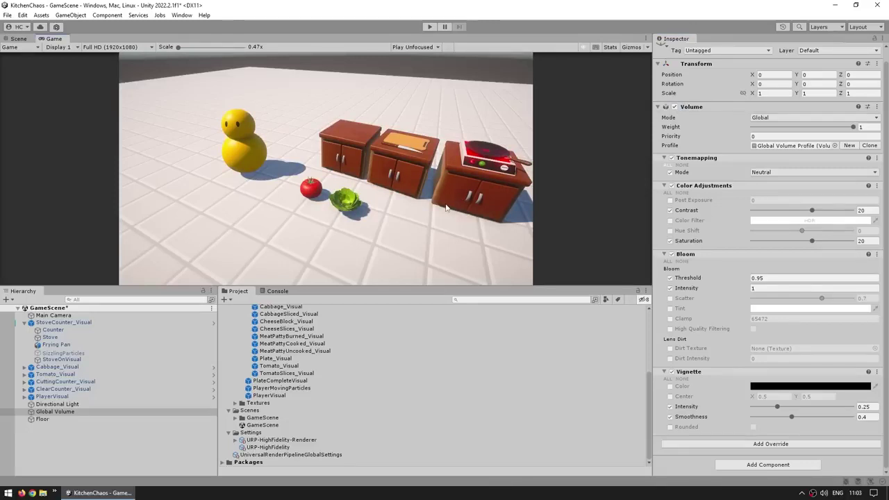
Look through the Main Camera's Anti-aliasing options without changing the selection.
left_click(84, 317)
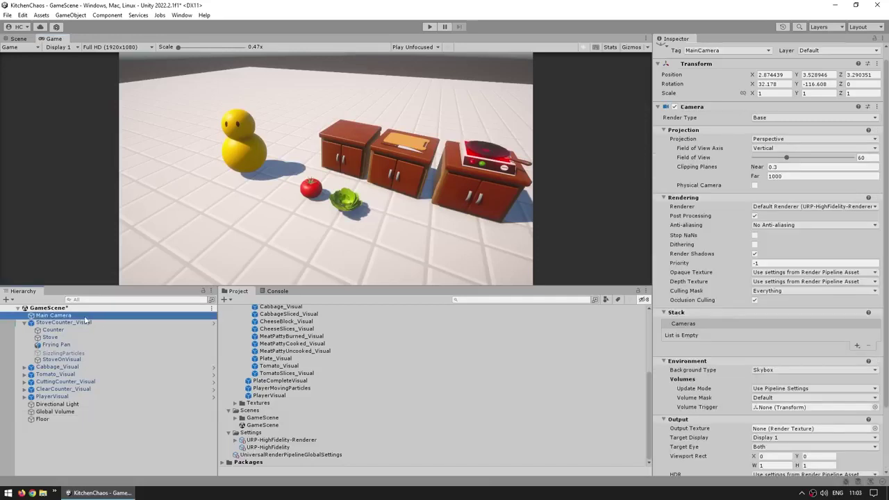
left_click(684, 226)
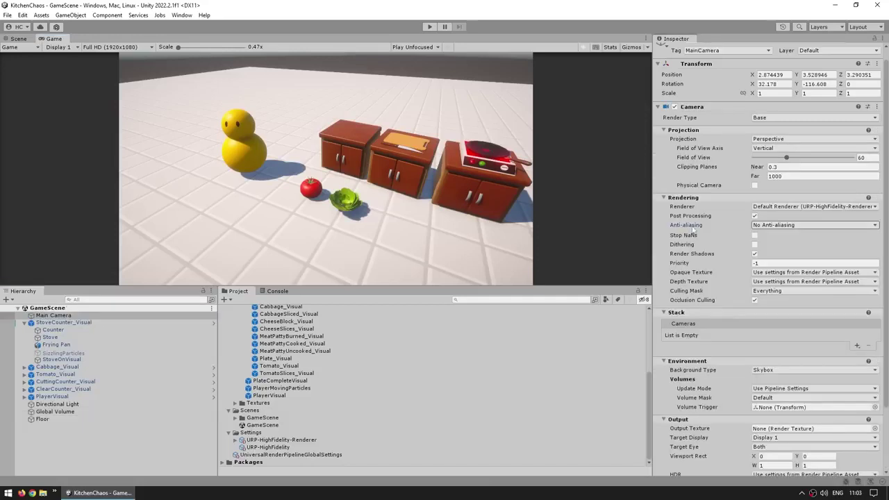
left_click(759, 229)
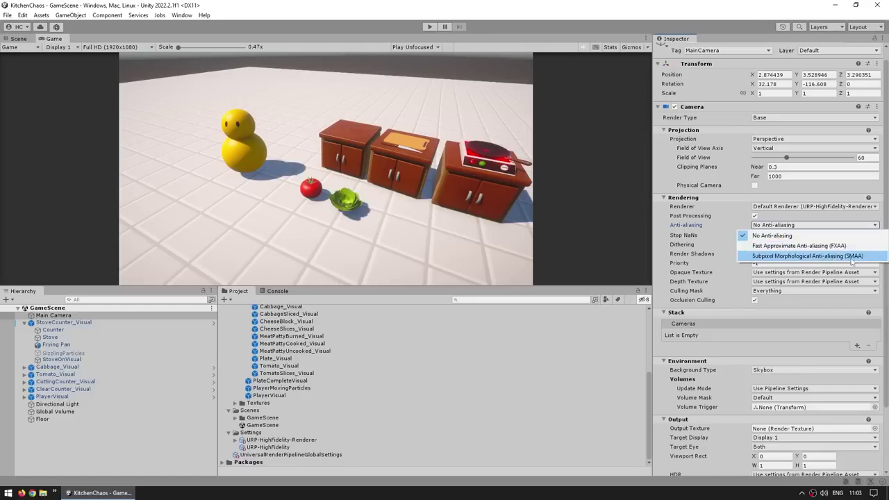
left_click(553, 217)
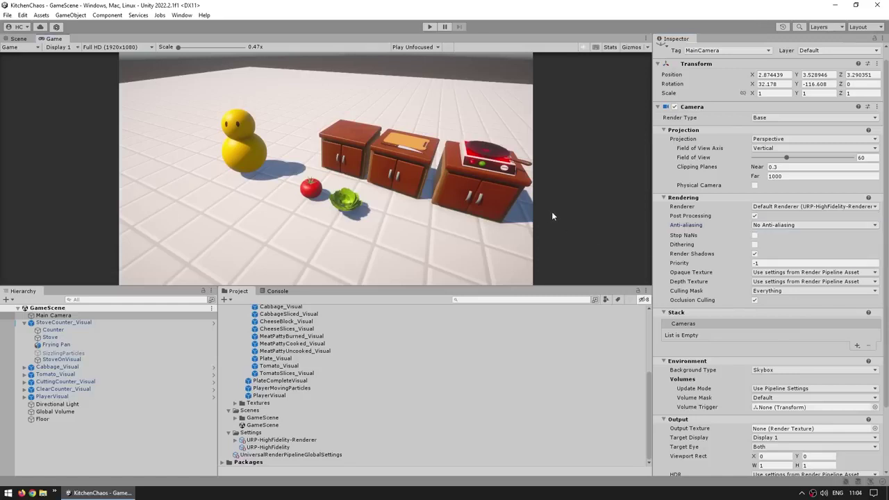
Compare Anti Aliasing (MSAA) at Disabled, 2x and 4x in the URP-HighFidelity asset, and set it to 8x.
left_click(267, 447)
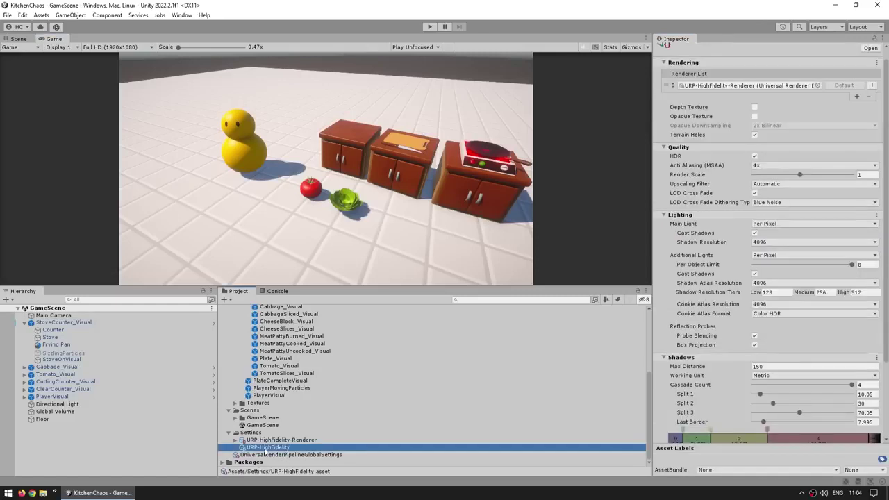
left_click(702, 167)
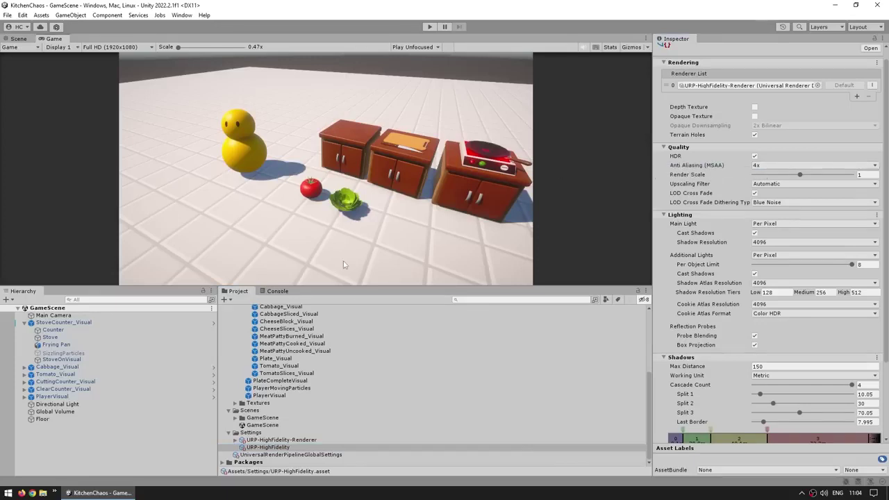
left_click_drag(357, 286, 357, 356)
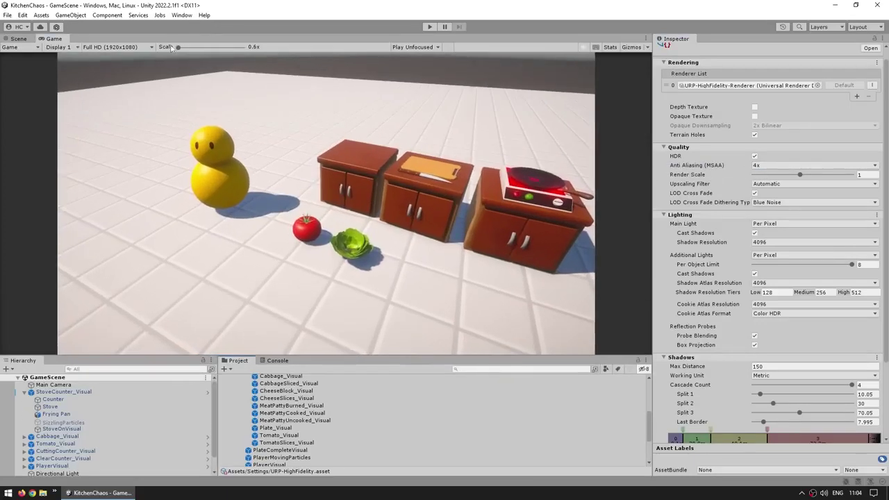
left_click_drag(180, 48, 257, 48)
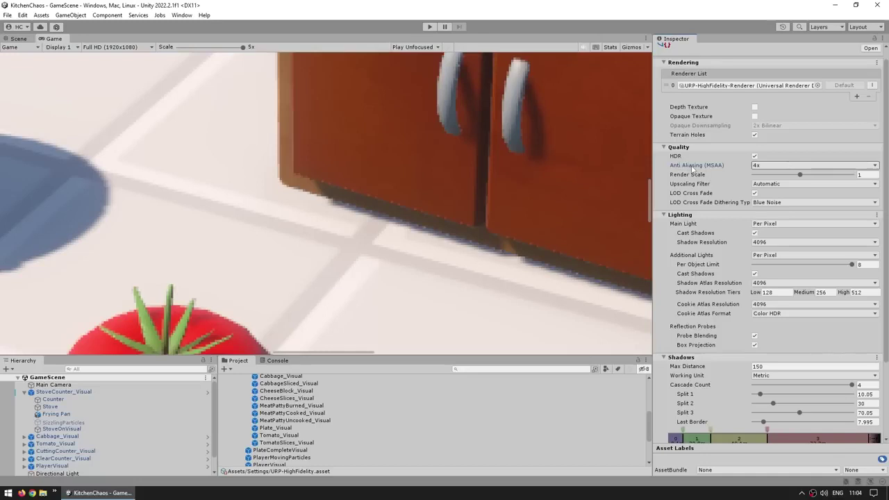
left_click(777, 166)
left_click(777, 176)
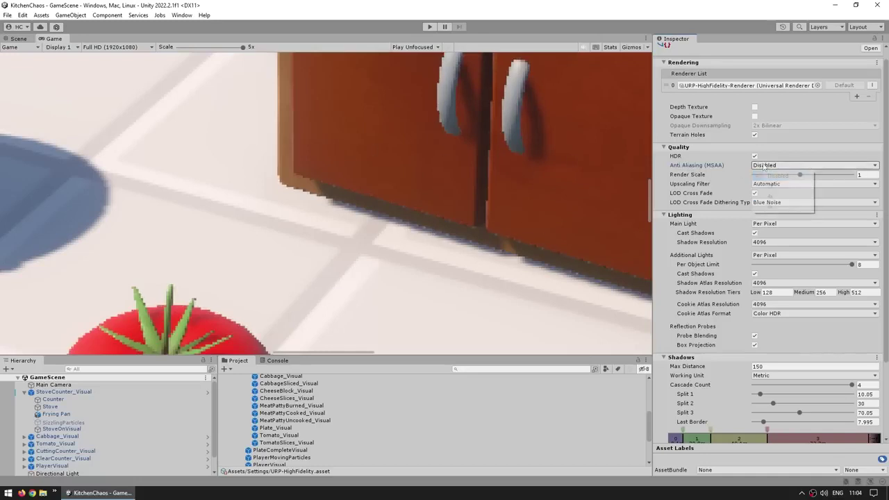
left_click(768, 166)
left_click(772, 185)
left_click(769, 166)
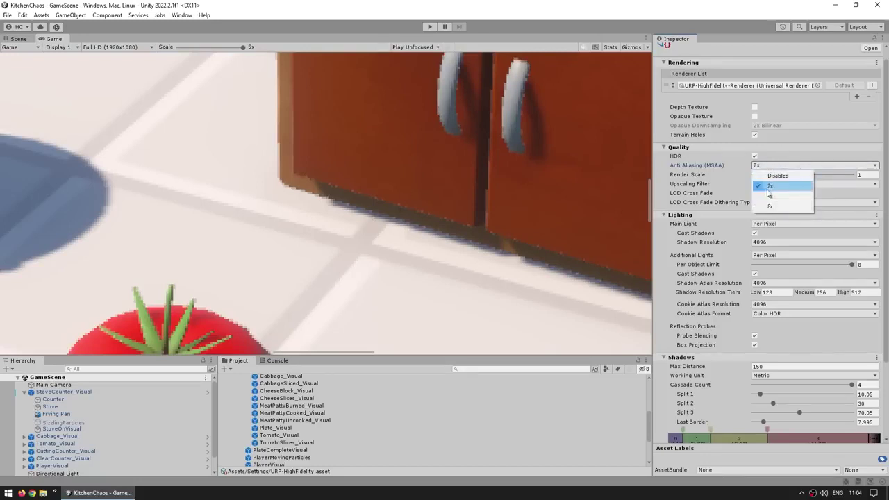
left_click(770, 196)
left_click(759, 166)
left_click(767, 207)
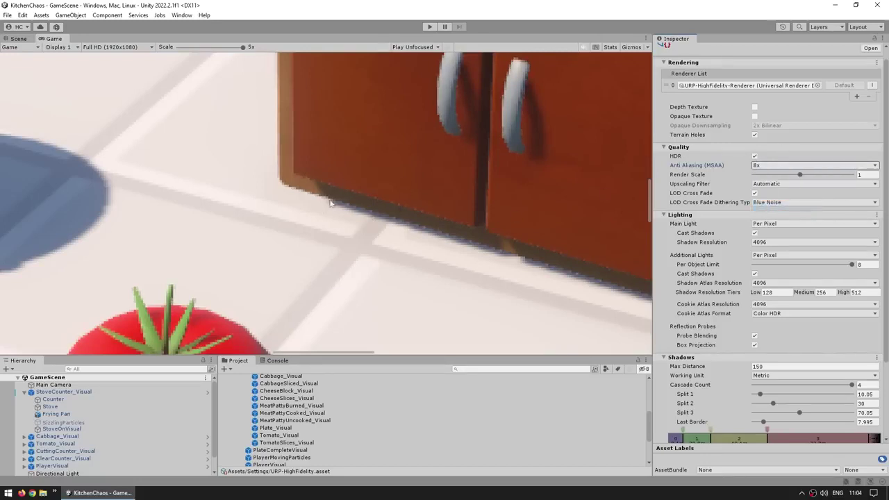
Compare Anti Aliasing (MSAA) at 4x and 8x on the zoomed cabinet and tomato edges, leaving it at 8x.
middle_click_drag(491, 222, 491, 159)
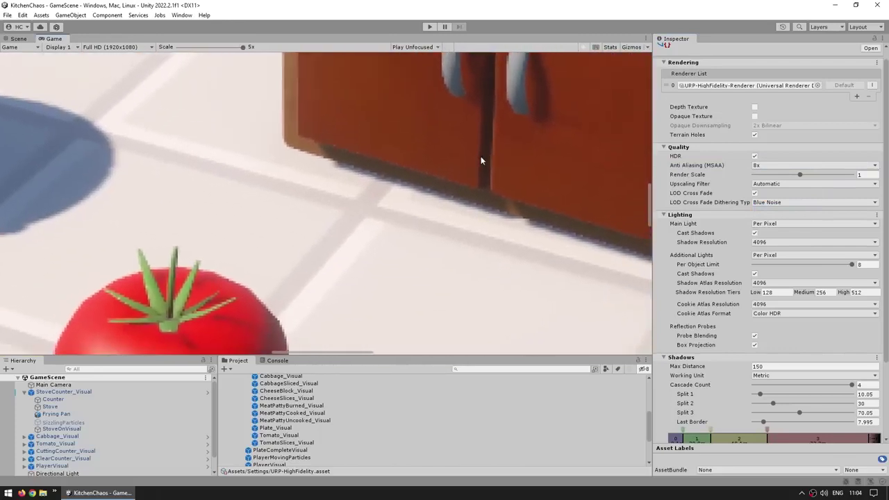
left_click(799, 165)
left_click(767, 197)
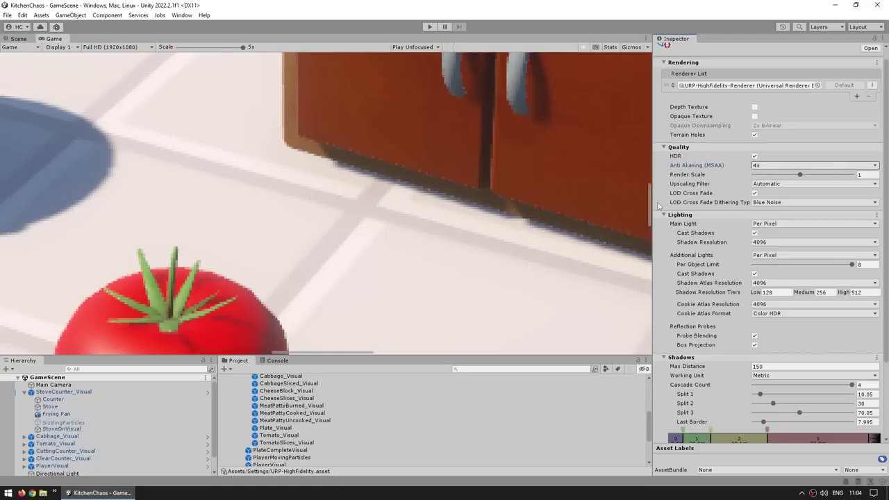
left_click(783, 167)
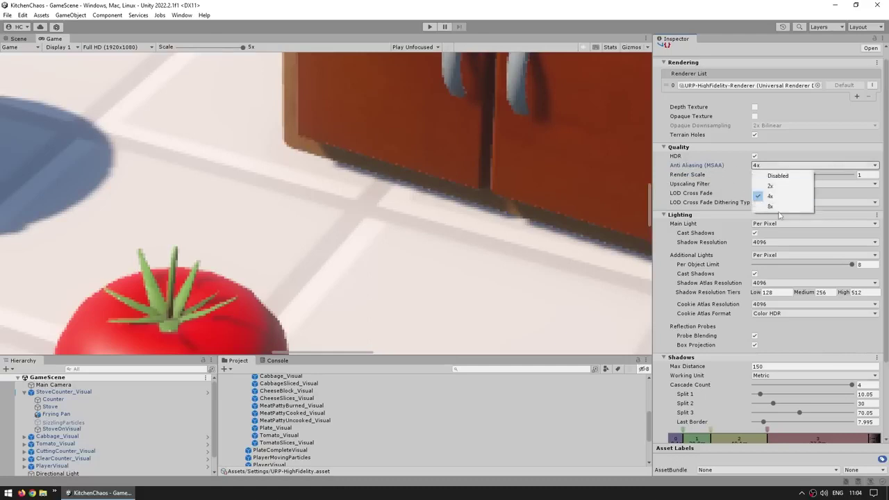
left_click(777, 207)
Compare the Main Camera's FXAA and SMAA anti-aliasing options, then return it to No Anti-aliasing.
left_click(54, 384)
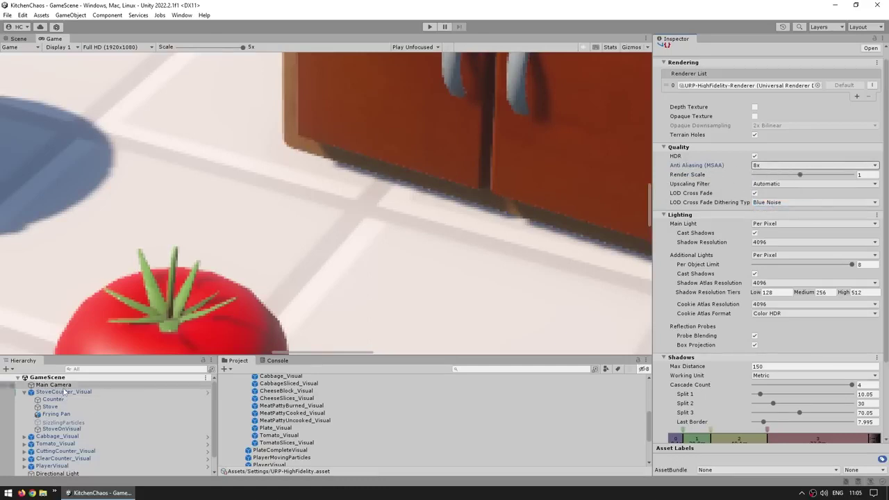
left_click(697, 226)
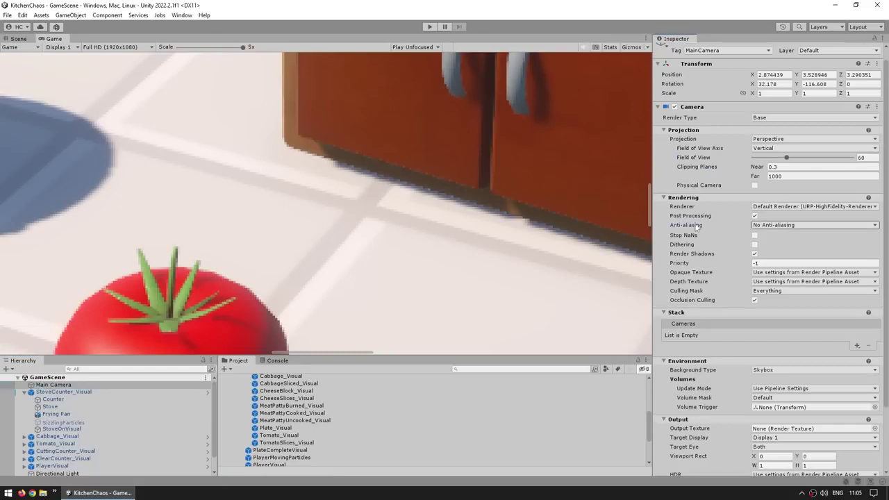
left_click(782, 227)
left_click(779, 242)
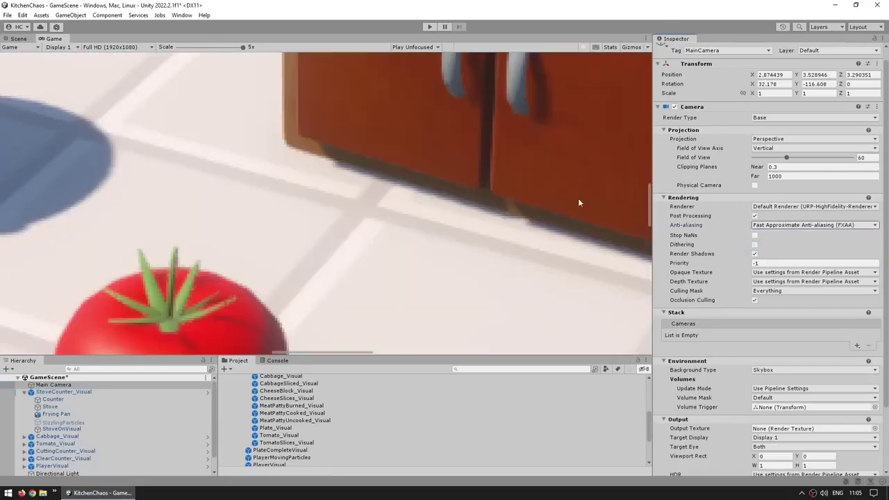
left_click(797, 229)
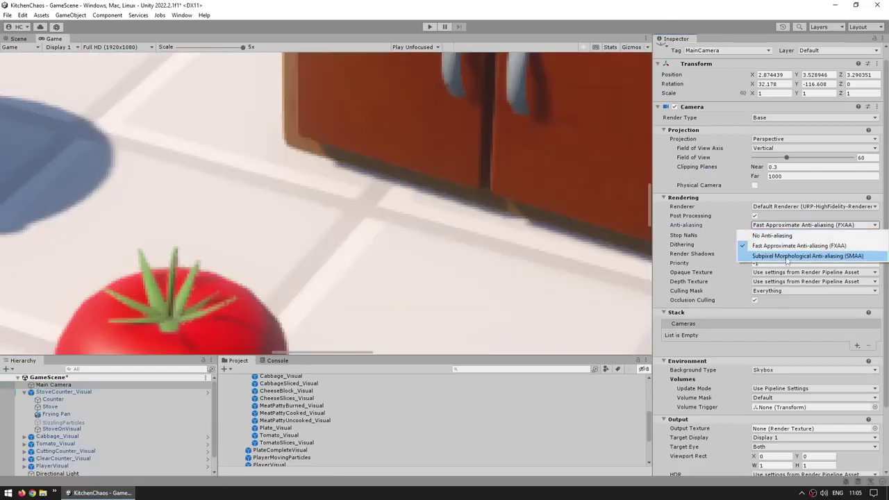
left_click(788, 257)
left_click(788, 225)
left_click(779, 230)
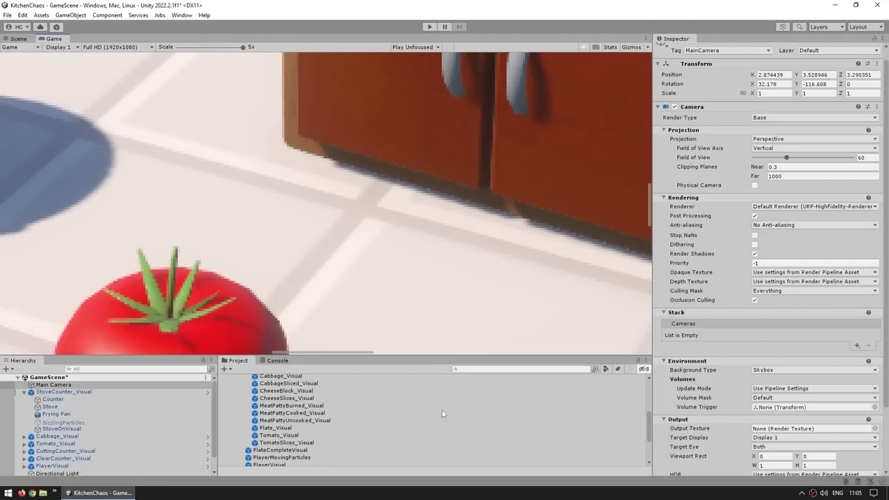
Compare disabled MSAA with 8x in the URP-HighFidelity asset, leaving 8x selected.
scroll(366, 420, "down", 3)
left_click(269, 448)
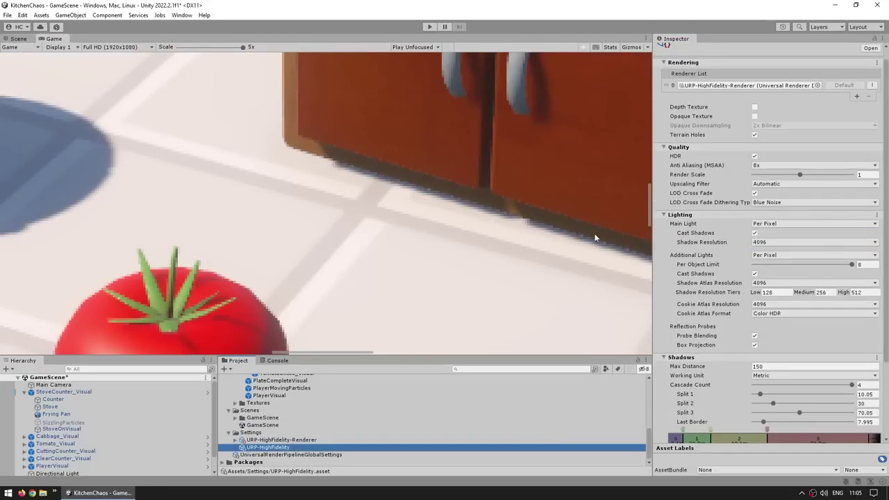
left_click(773, 169)
left_click(777, 175)
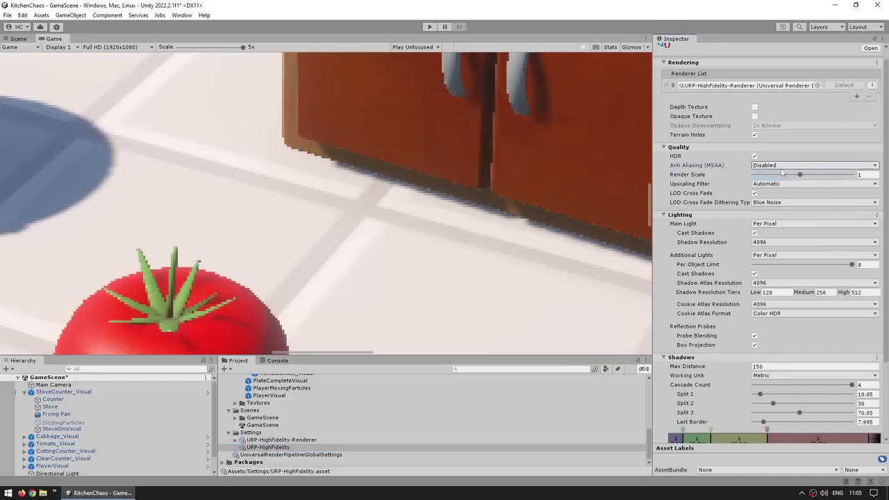
left_click(785, 166)
left_click(777, 203)
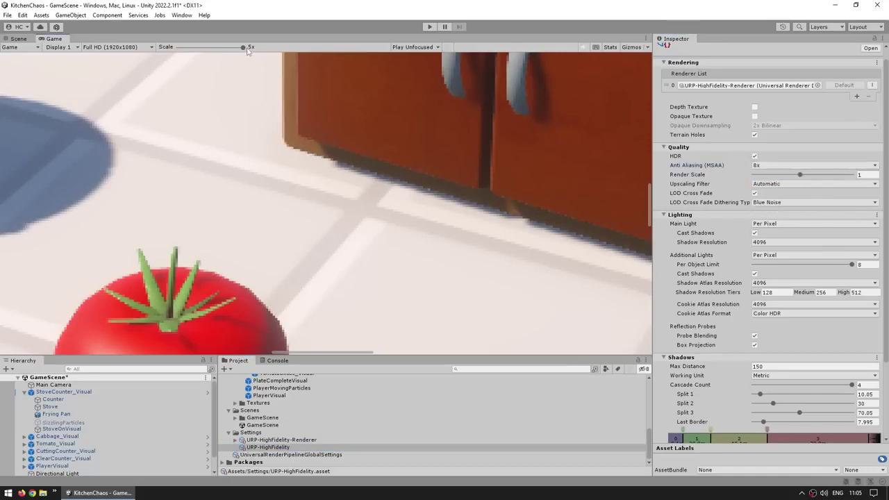
Examine the Screen Space Ambient Occlusion settings in URP-HighFidelity-Renderer and the renderer features that can be added, without adding one.
left_click_drag(244, 47, 178, 47)
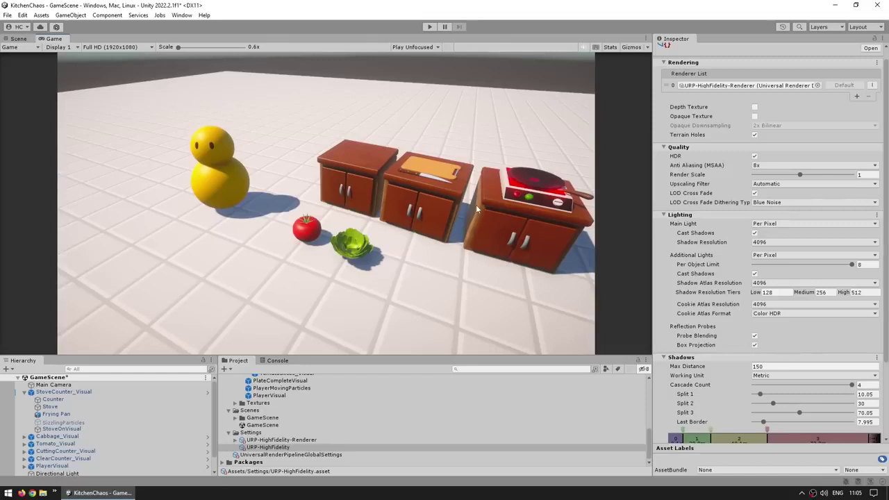
left_click(306, 441)
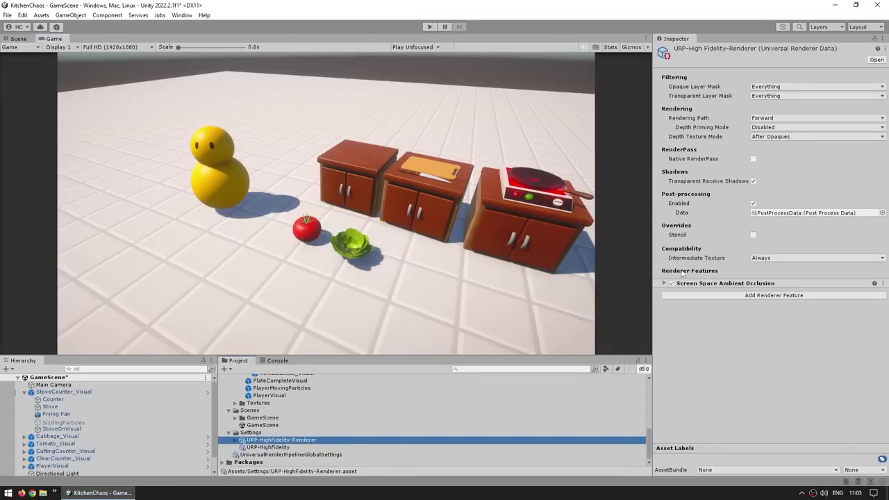
left_click(733, 285)
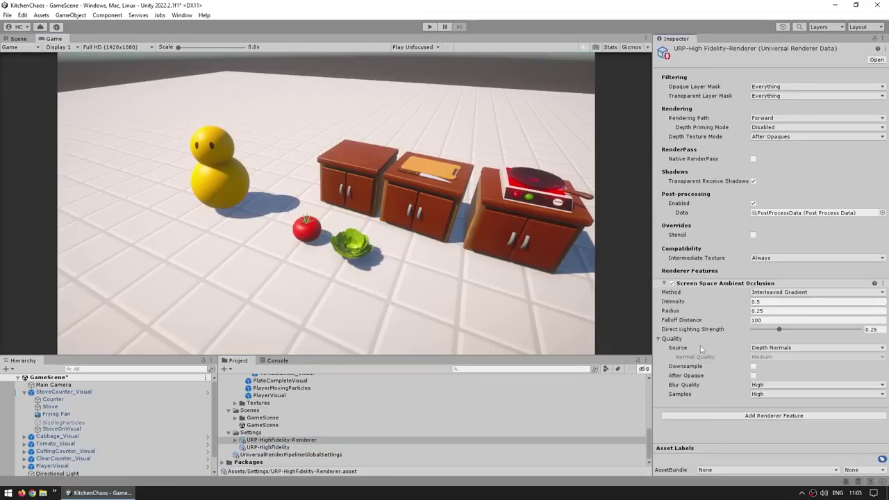
left_click(756, 416)
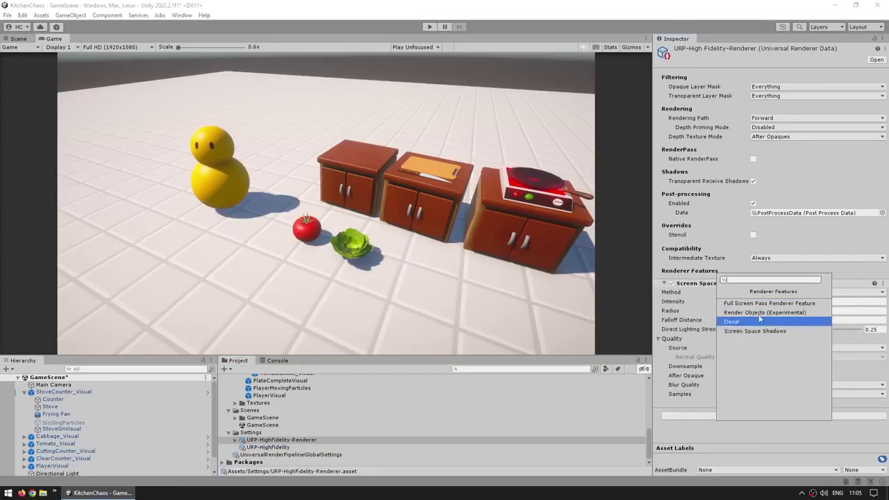
left_click(673, 304)
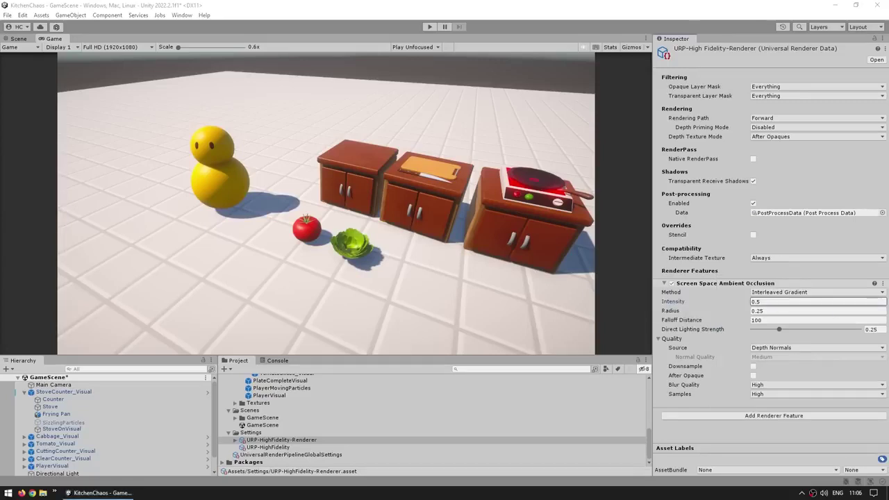
Toggle Screen Space Ambient Occlusion off and on to compare the shading, leaving it enabled, and try another Intensity before undoing it.
left_click(671, 284)
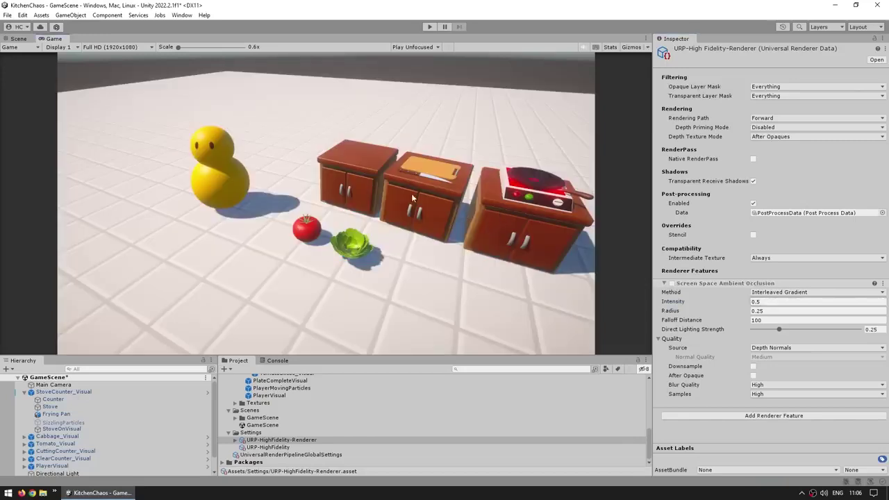
left_click(672, 284)
left_click(672, 283)
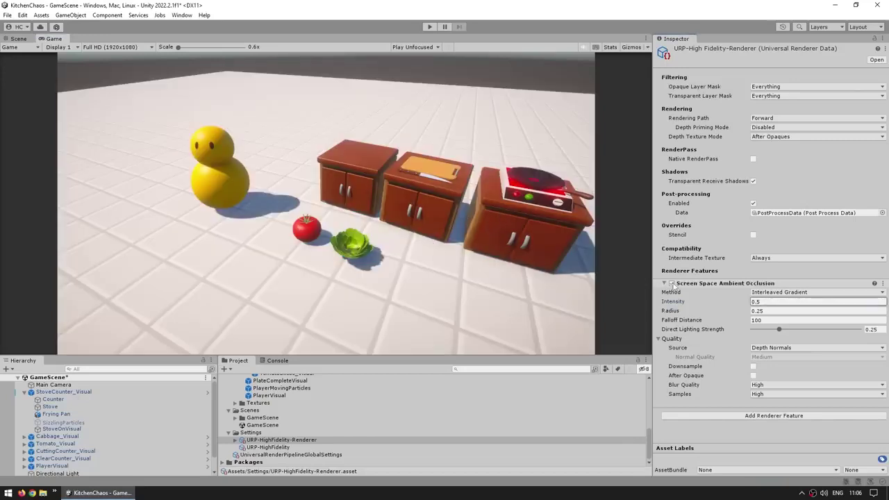
left_click(672, 283)
left_click(672, 283)
left_click(672, 283)
left_click(672, 284)
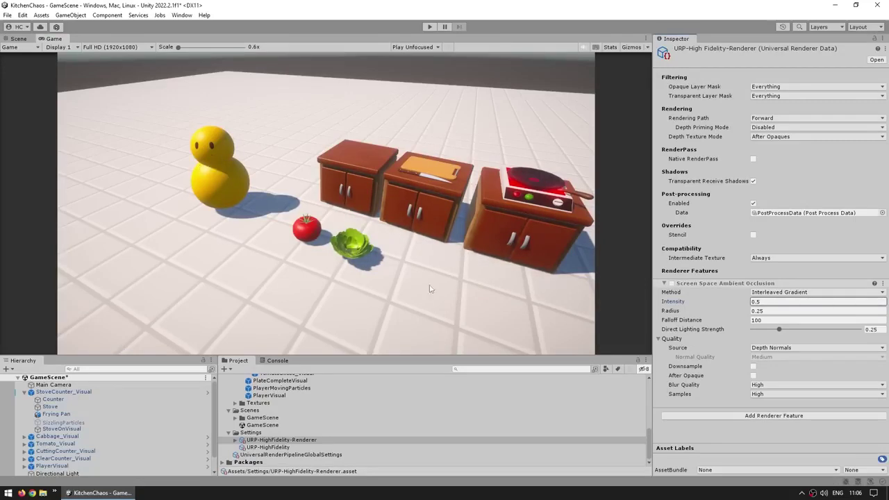
left_click(672, 284)
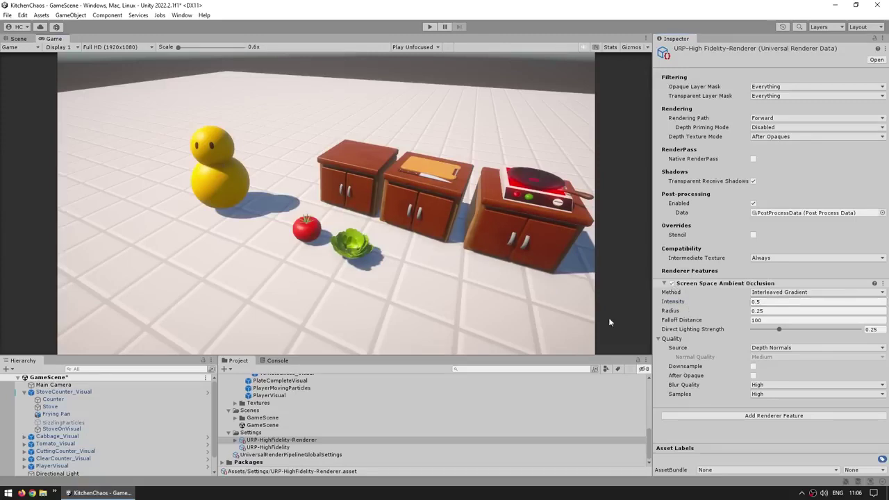
left_click_drag(680, 304, 740, 313)
key("ctrl+z")
Set the Main Camera's position to X 0, Y 21.5, Z -21.3.
left_click(53, 384)
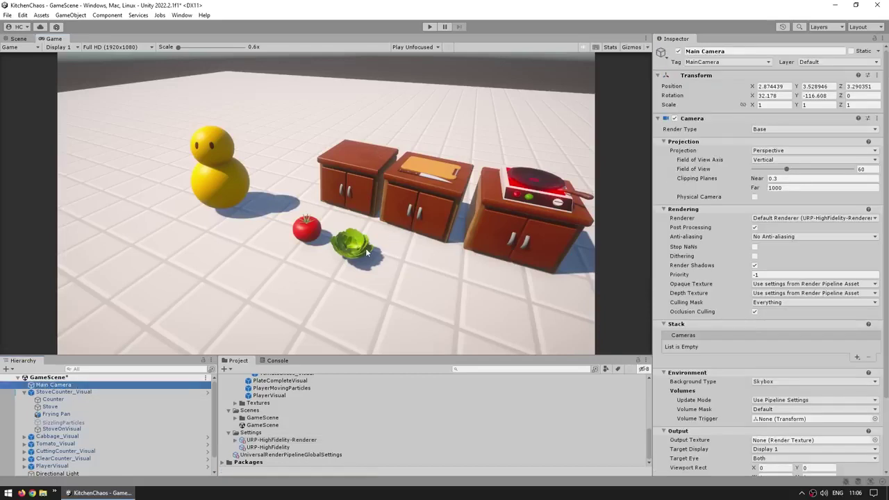
left_click(607, 235)
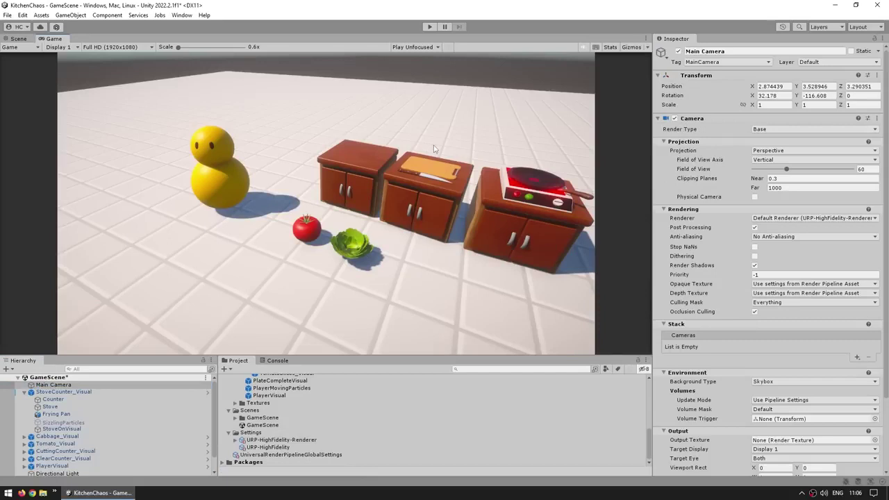
left_click(782, 85)
type("0")
key("Tab")
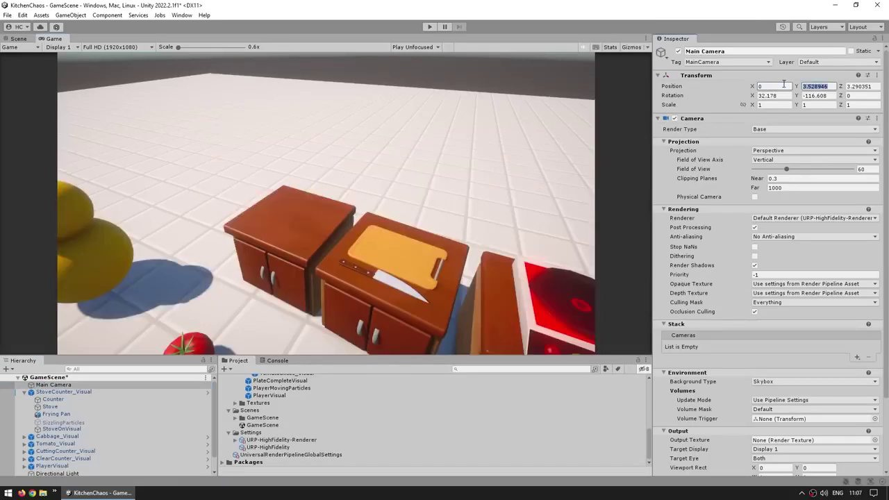
type("21.5")
key("Tab")
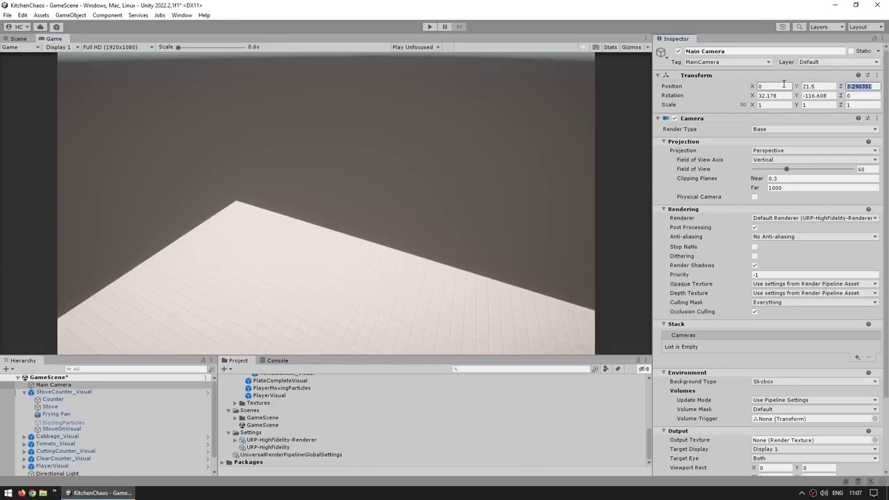
type("-21.3")
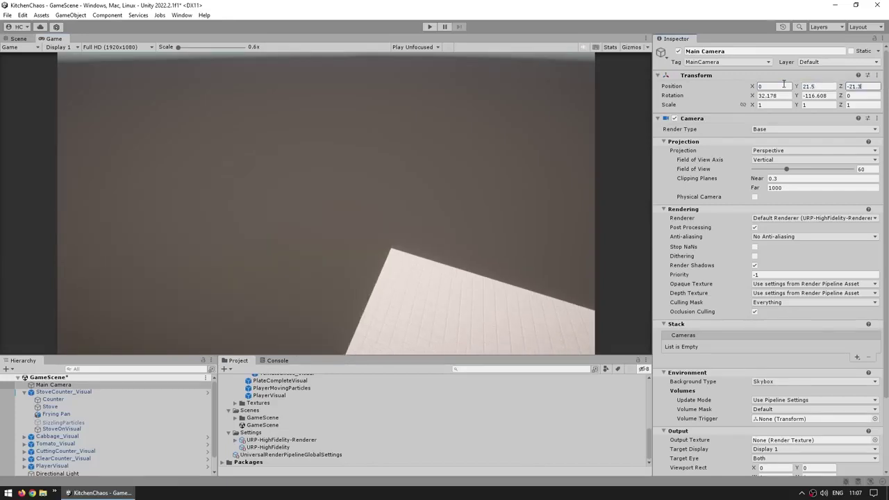
Set the Main Camera's rotation to X 46, Y 0, Z 0.
key("Tab")
type("46")
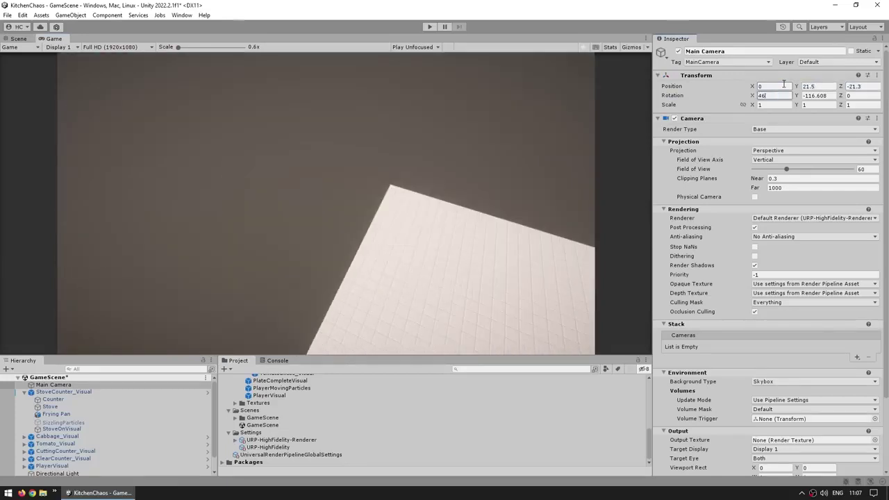
key("Tab")
type("0")
key("Tab")
type("0")
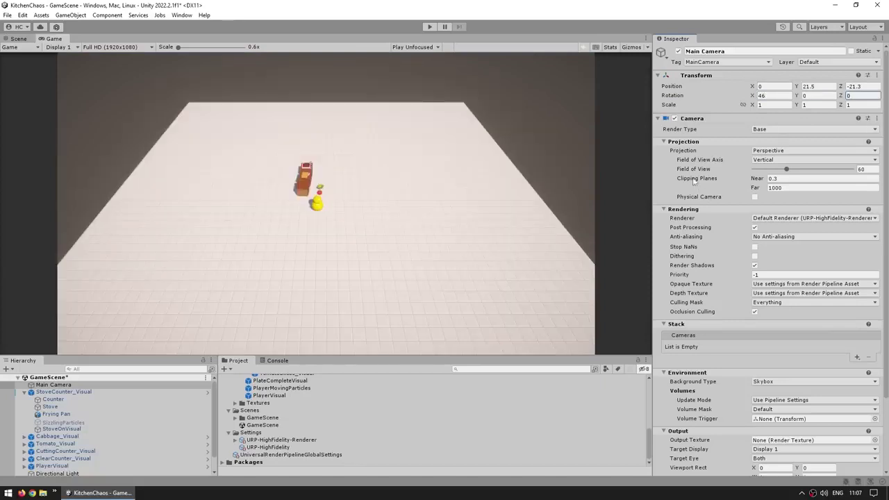
Set the Main Camera's Field of View to 20.
left_click(865, 169)
type("20")
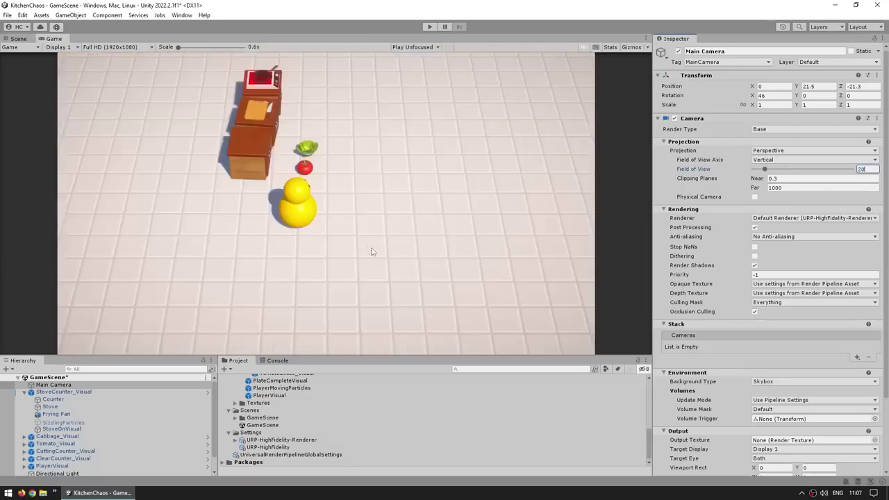
key("Return")
In the Scene view, rotate all objects from StoveCounter_Visual through PlayerVisual together about the vertical axis by roughly 90 degrees to face the camera.
left_click(19, 39)
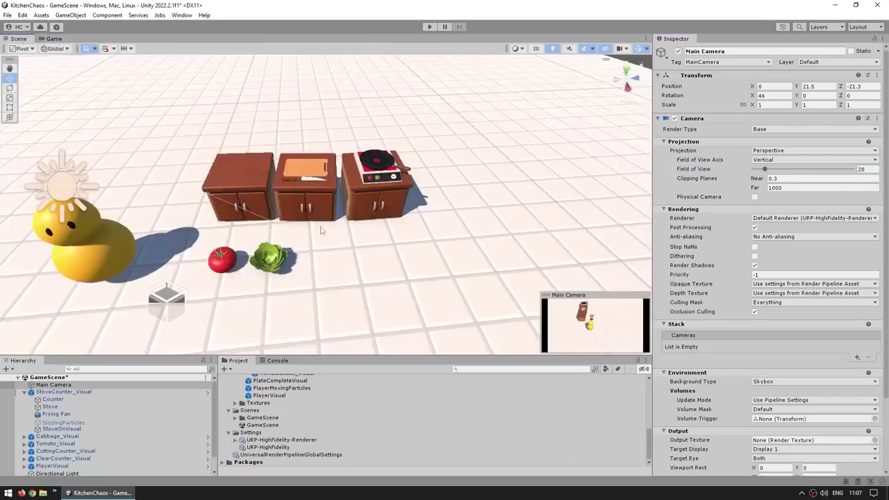
scroll(270, 196, "down", 5)
left_click_drag(270, 196, 319, 209, "alt")
scroll(315, 234, "down", 3)
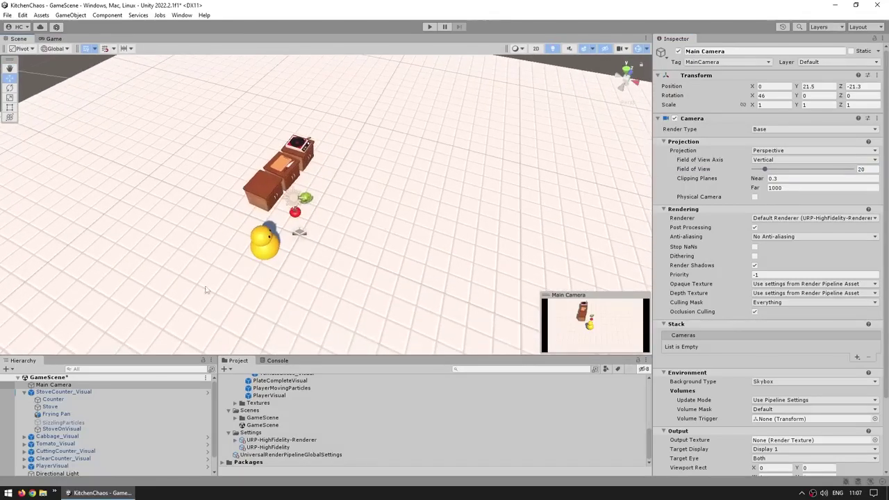
left_click_drag(28, 357, 27, 265)
left_click(26, 294)
left_click(25, 300)
left_click(63, 300)
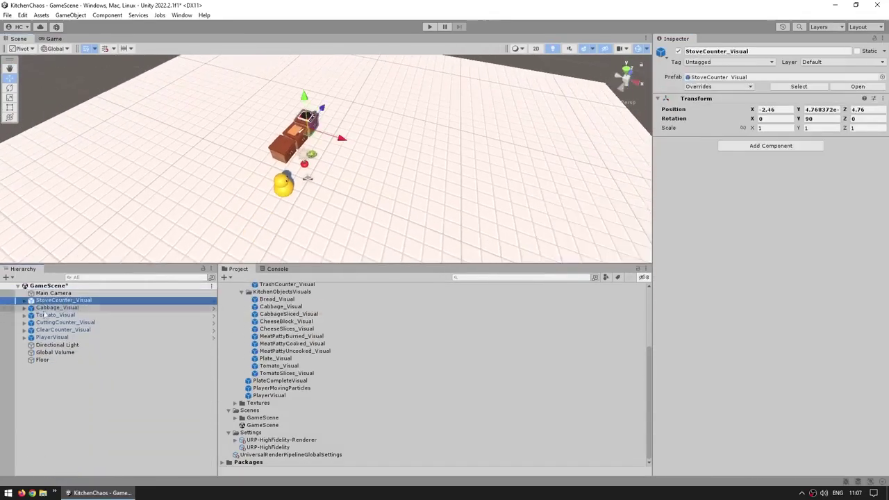
left_click(52, 337, "shift")
key("e")
left_click_drag(302, 223, 292, 202)
Move CuttingCounter_Visual to about X -4.35, Z 1.56 and StoveCounter_Visual to about X 1.79, Z 1 to spread out the counters.
scroll(271, 151, "up", 2)
left_click(271, 151)
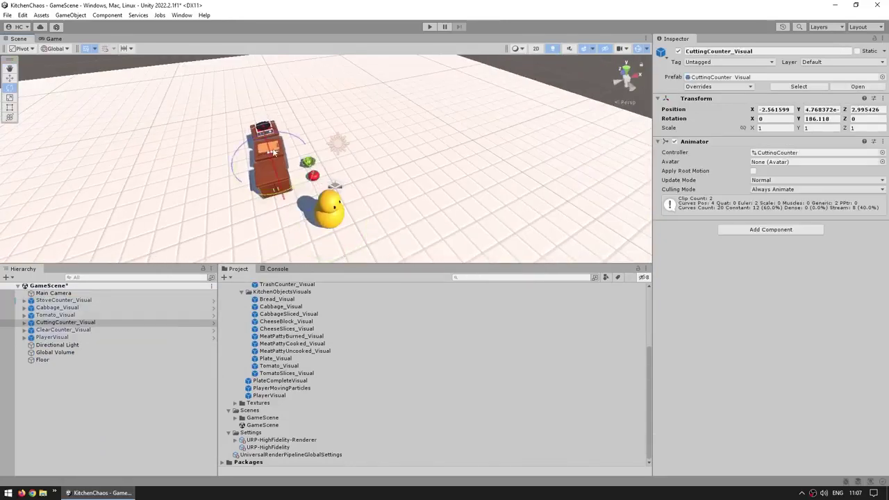
key("w")
left_click_drag(278, 182, 249, 195)
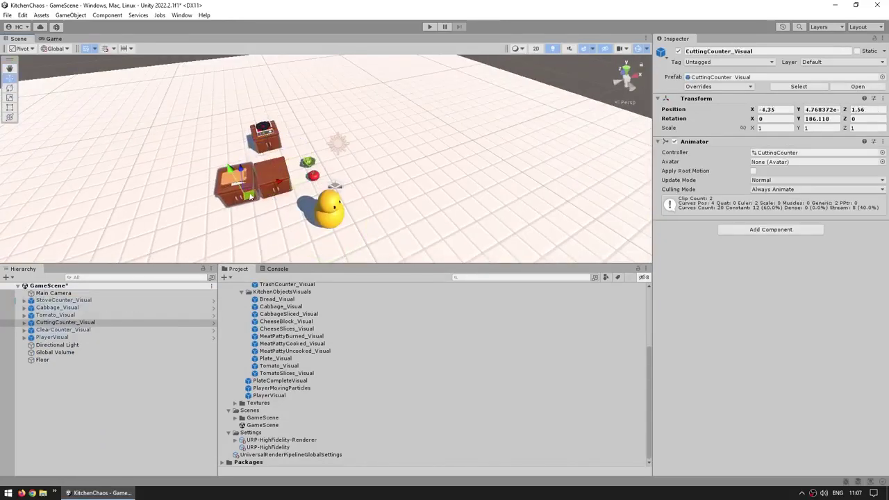
left_click(274, 143)
left_click_drag(276, 146, 368, 148)
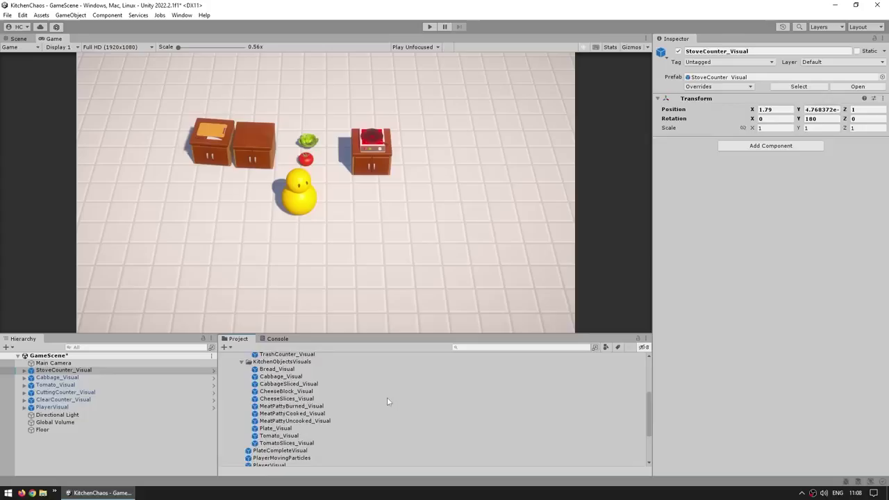
On the URP-HighFidelity-Renderer asset, set Screen Space Ambient Occlusion to Intensity 4, Radius 0.3 and Direct Lighting Strength 1.
scroll(343, 417, "down", 5)
left_click(298, 441)
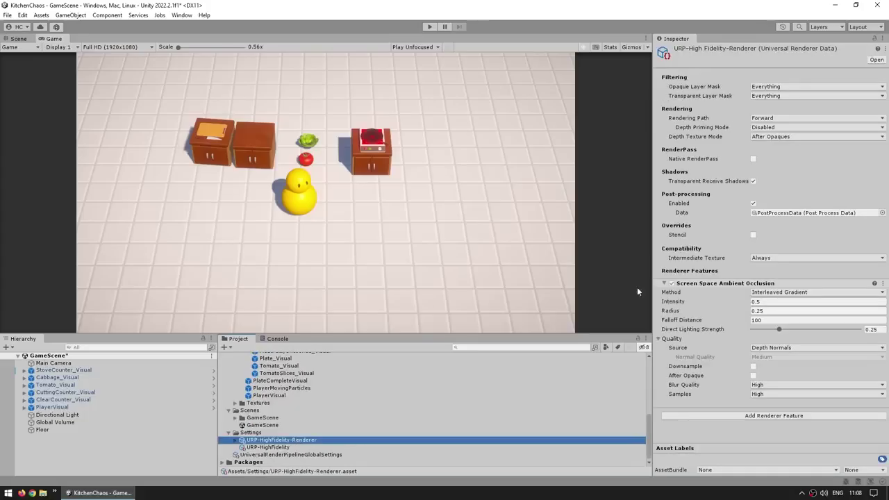
left_click(767, 302)
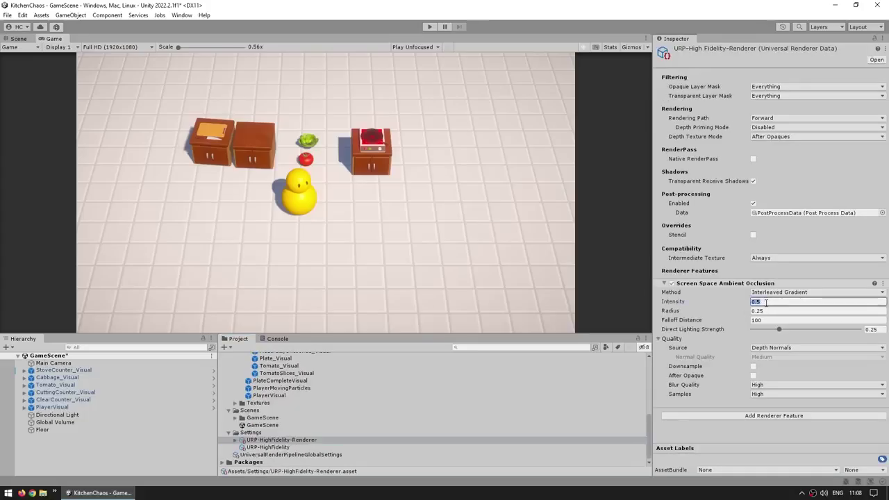
type("4")
key("Tab")
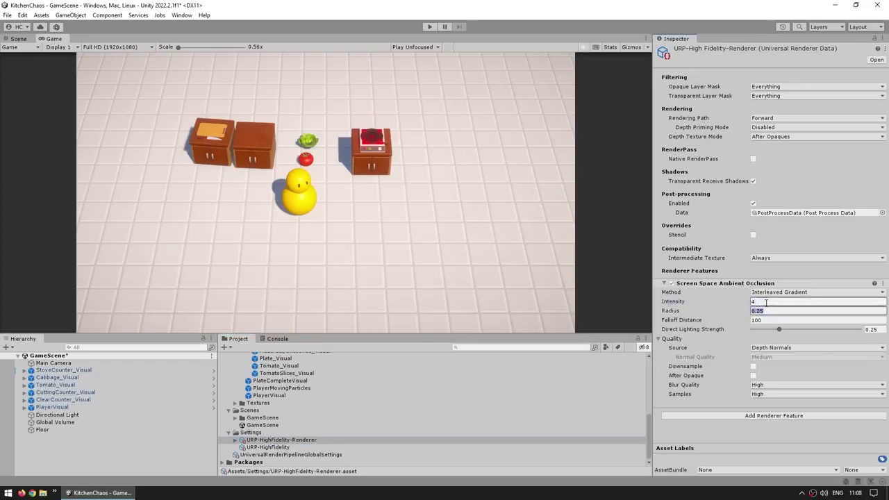
type("1")
key("Tab")
key("Tab")
type("1")
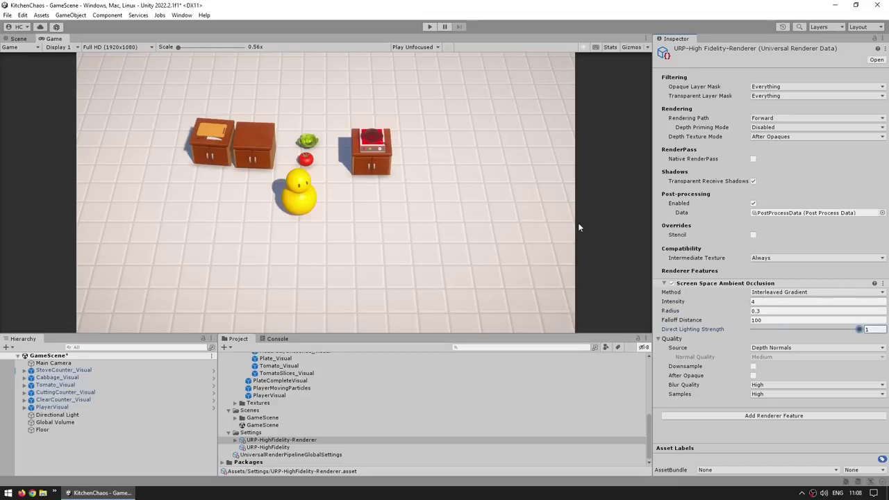
Toggle Screen Space Ambient Occlusion off and on repeatedly to compare the game view, leaving it enabled.
left_click(672, 283)
left_click(672, 283)
left_click(672, 284)
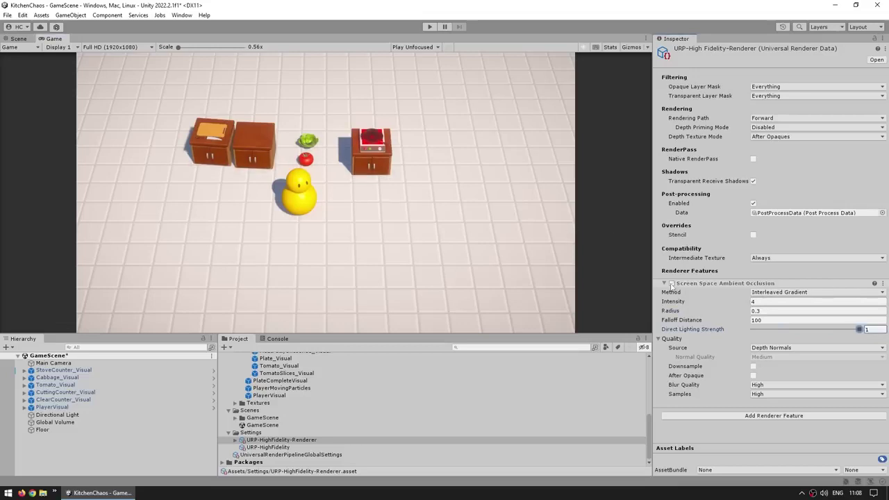
left_click(672, 284)
left_click(672, 283)
left_click(672, 284)
left_click(672, 284)
left_click(672, 284)
left_click(479, 239)
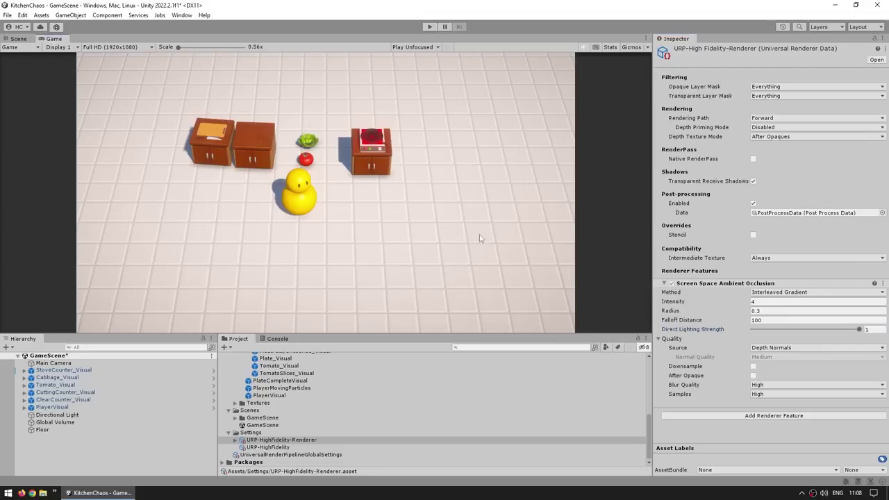
Open the Lighting window and dock it alongside the Inspector.
left_click(182, 15)
mouse_move(194, 187)
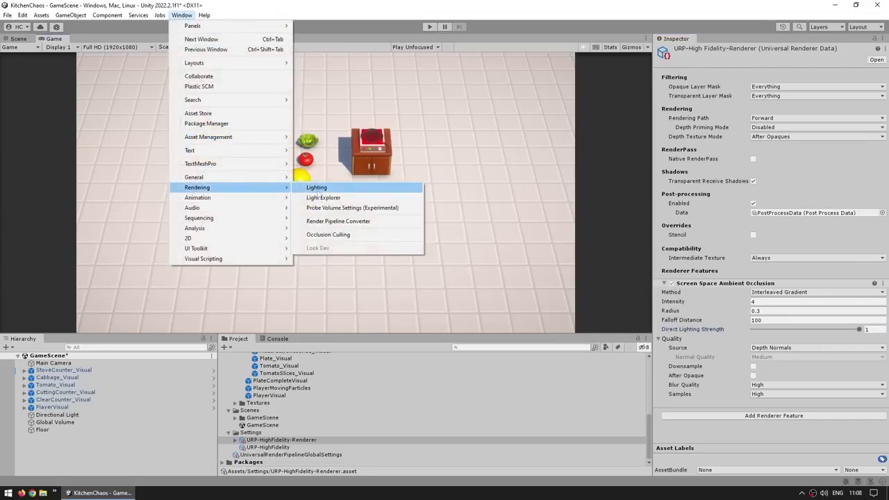
left_click(319, 187)
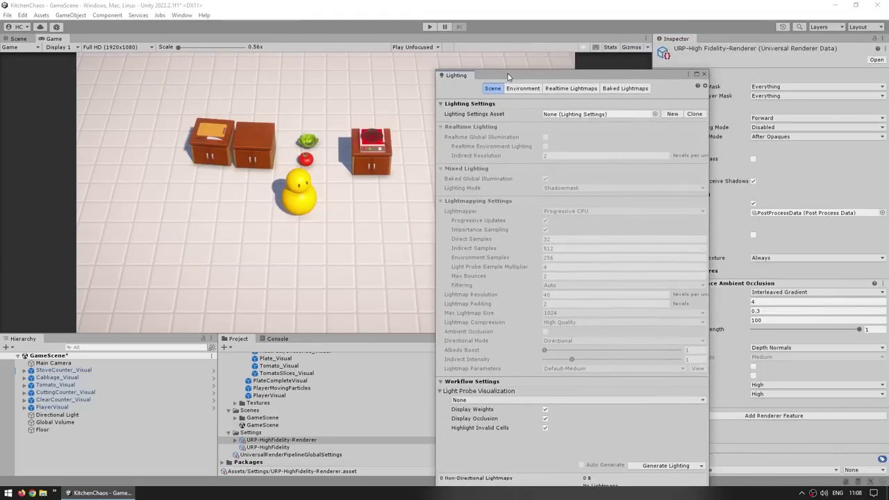
left_click_drag(450, 81, 716, 39)
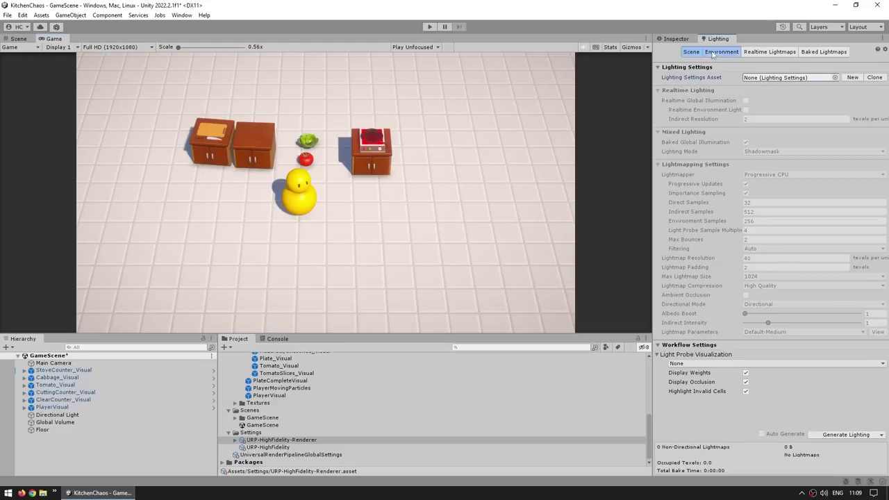
Review the environment lighting intensity and source options, keeping multiplier 1 and source Skybox, and return to the scene lighting settings.
left_click(713, 53)
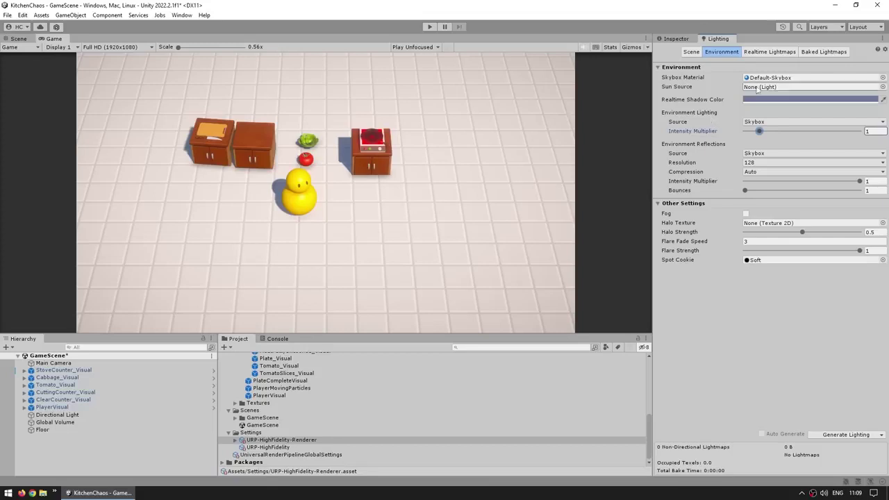
mouse_move(760, 131)
left_mouse_down()
mouse_move(786, 132)
mouse_move(759, 131)
left_mouse_up()
left_click(764, 121)
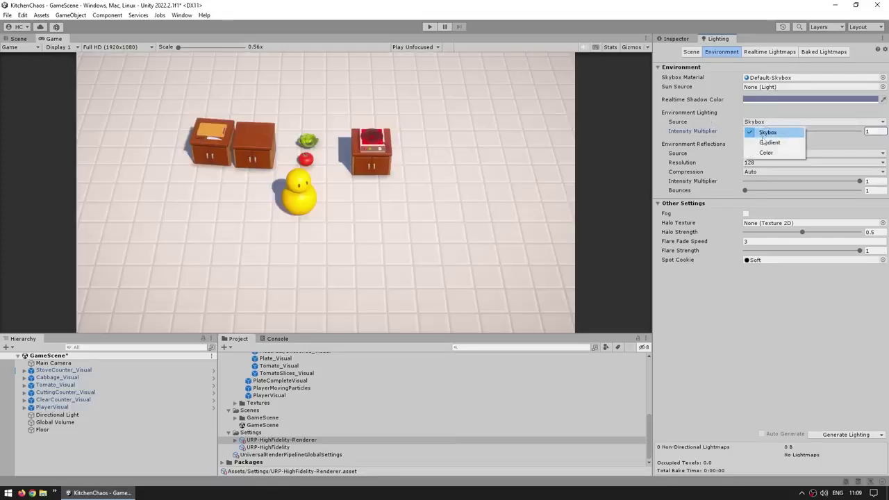
left_click(761, 131)
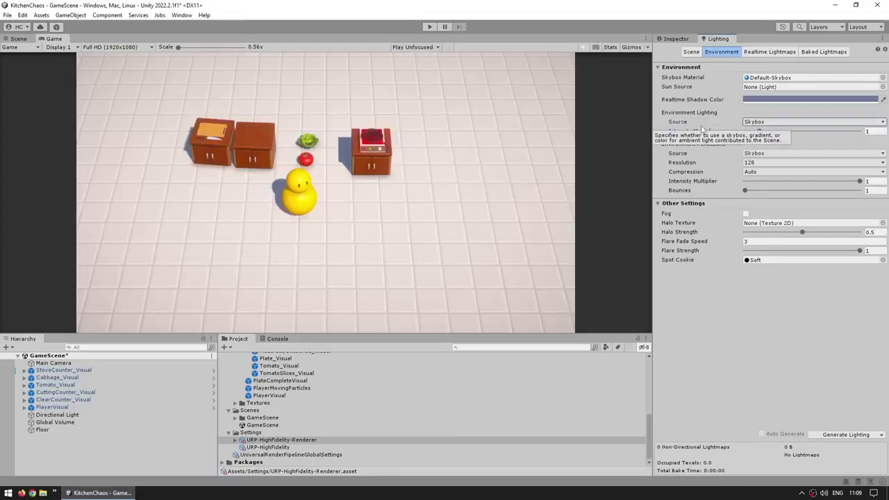
left_click(691, 51)
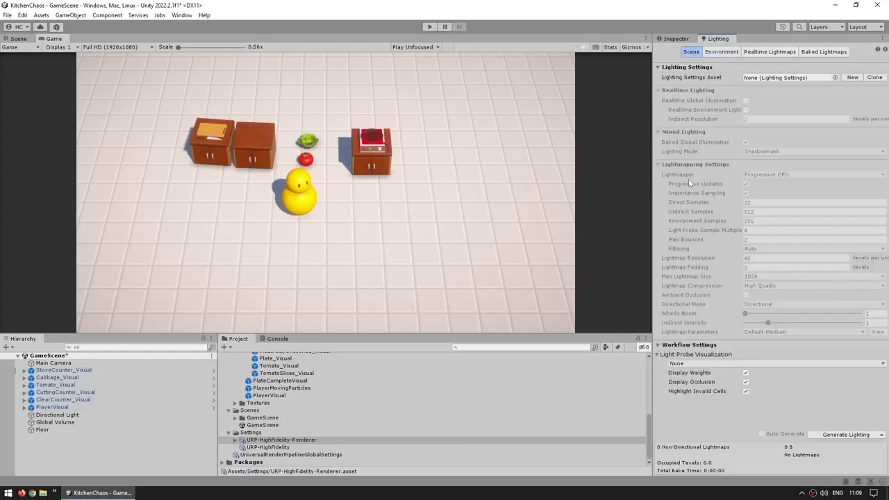
left_click(56, 422)
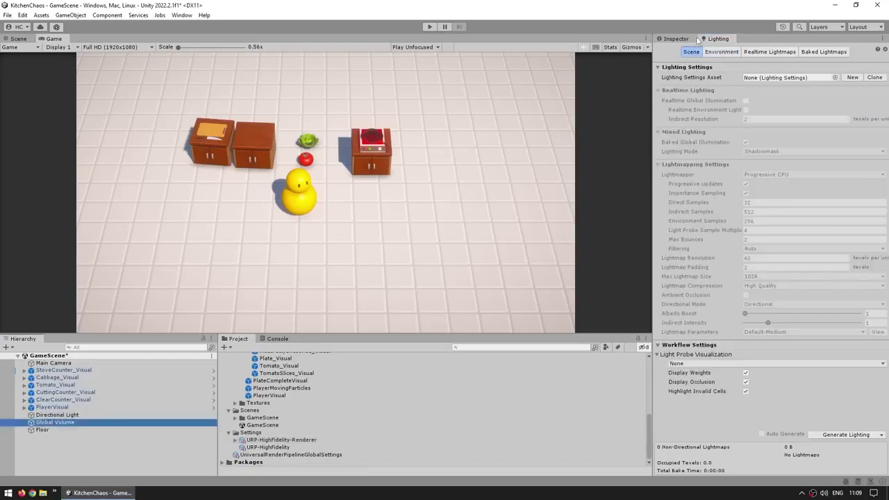
left_click(676, 39)
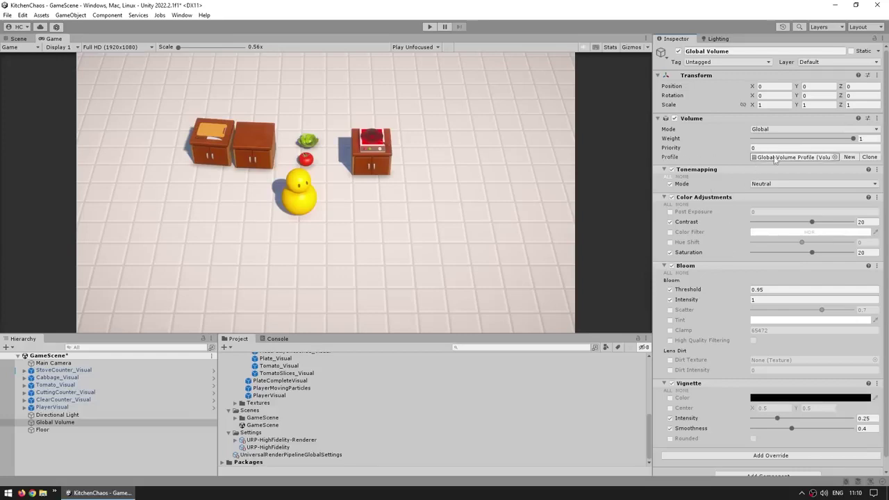
left_click(869, 157)
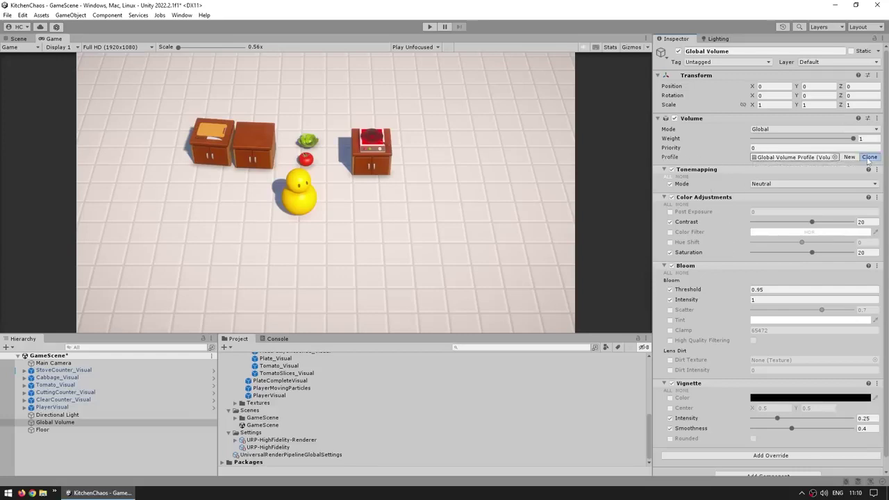
left_click(793, 158)
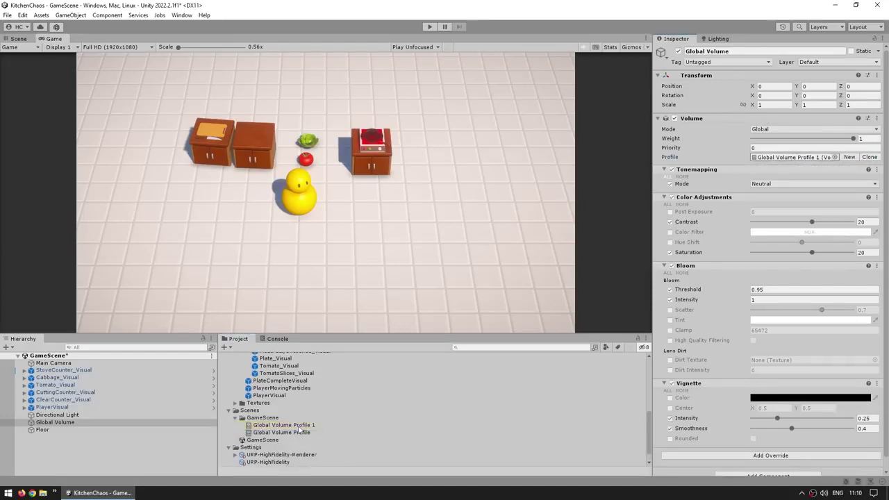
Add a Chromatic Aberration override to the cloned volume profile and enable its Intensity at 1.
scroll(732, 367, "down", 2)
left_click(729, 444)
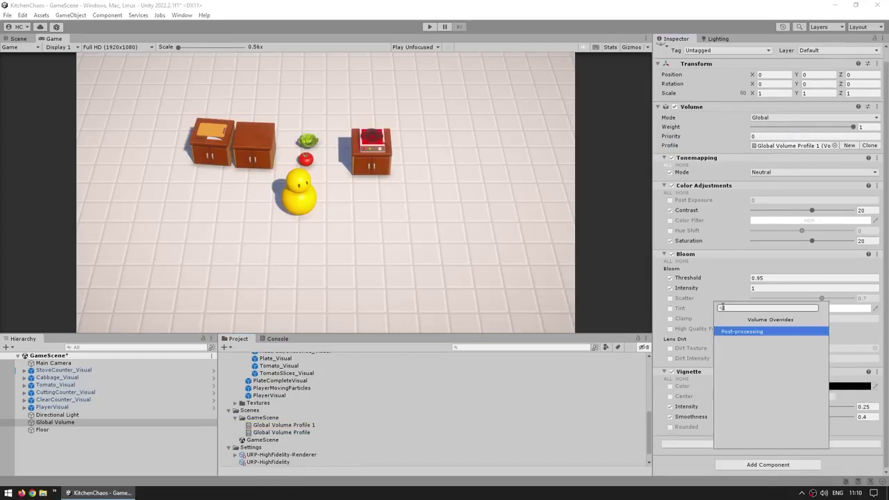
left_click(747, 333)
left_click(769, 341)
scroll(671, 436, "down", 2)
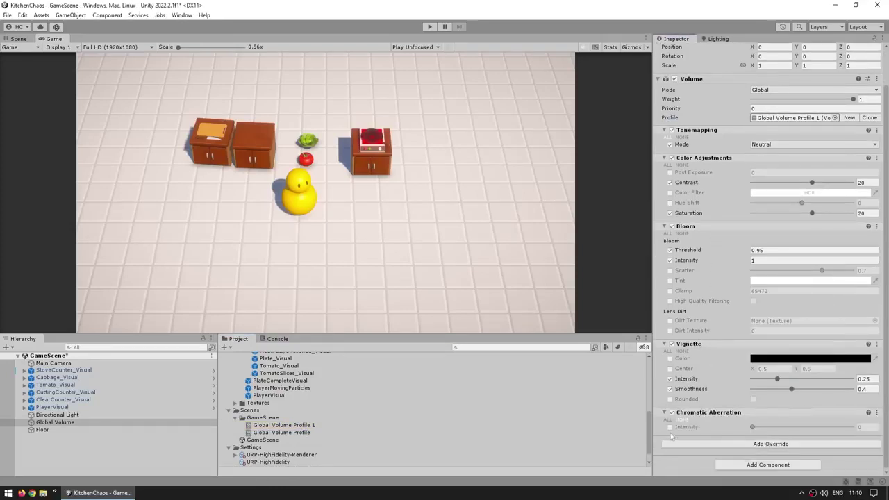
left_click(671, 426)
Add a Color Curves override to the cloned profile and raise the middle of the green curve.
left_click(742, 444)
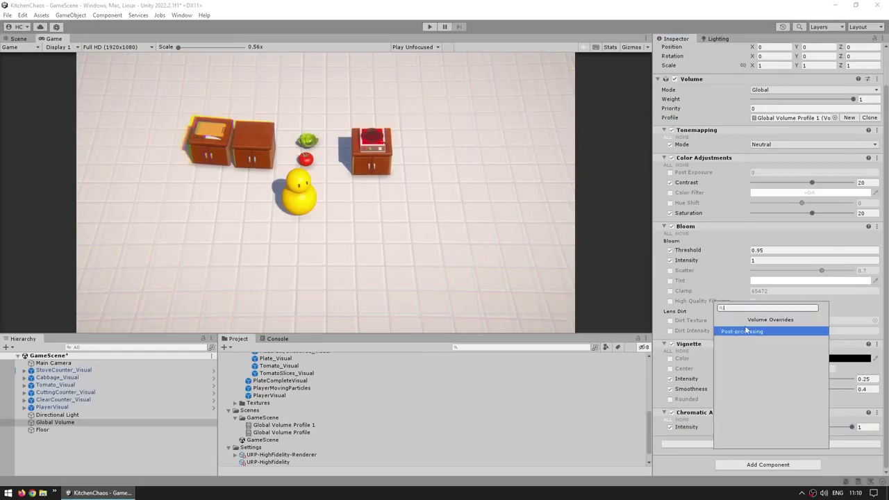
left_click(751, 332)
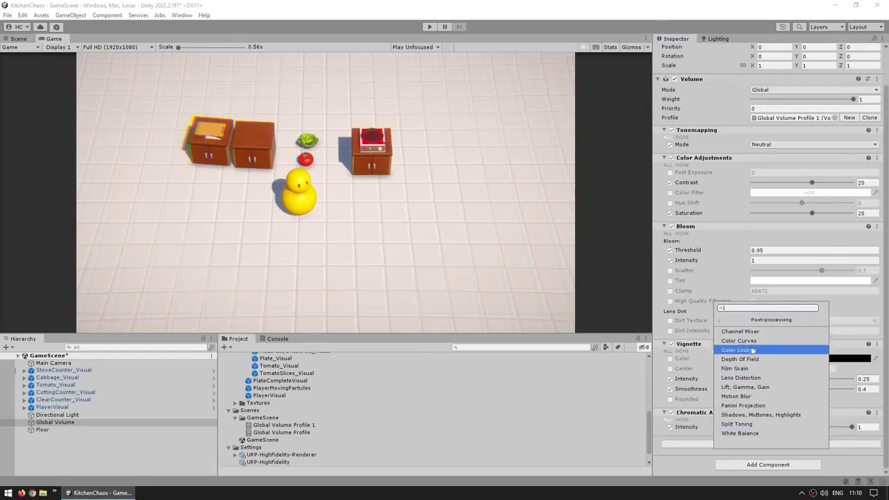
left_click(752, 339)
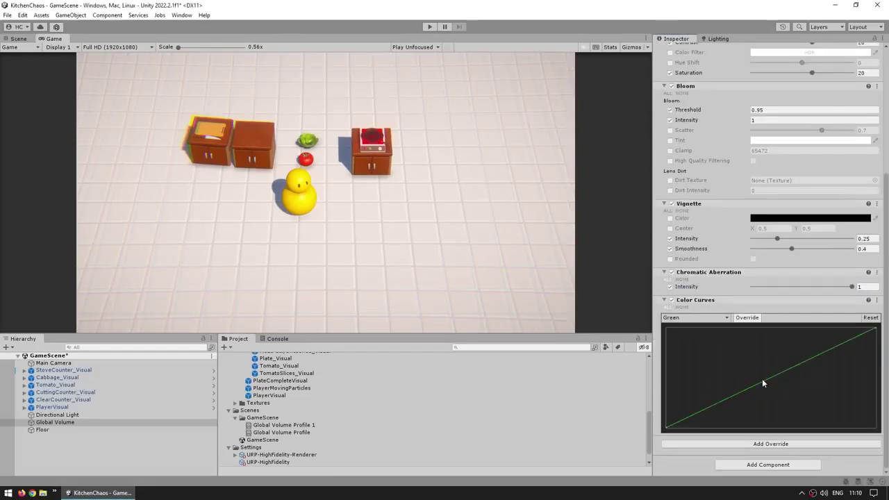
left_click_drag(764, 382, 741, 349)
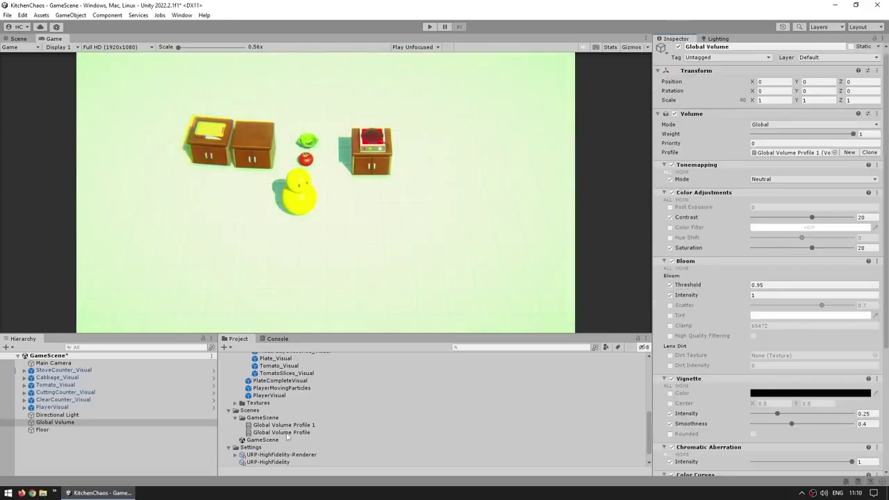
Reassign the original Global Volume Profile to the Global Volume and delete the cloned Global Volume Profile 1.
left_click_drag(286, 432, 795, 152)
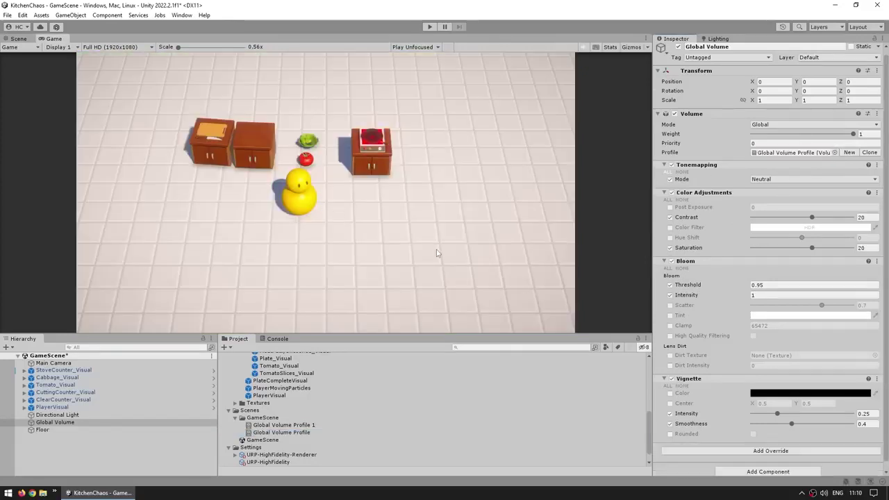
left_click(277, 429)
key("Delete")
key("Return")
Toggle the Global Volume's Volume component off and on to compare the scene with and without post-processing, leaving it enabled.
left_click(55, 422)
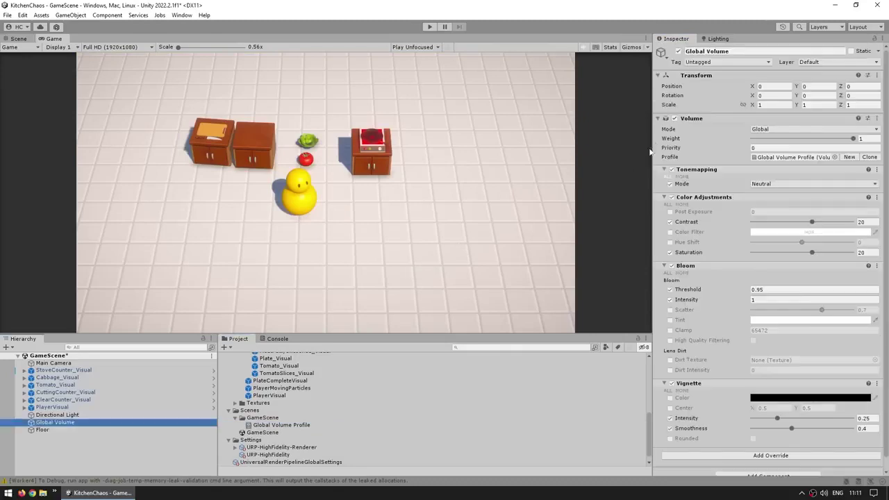
left_click(674, 118)
left_click(674, 118)
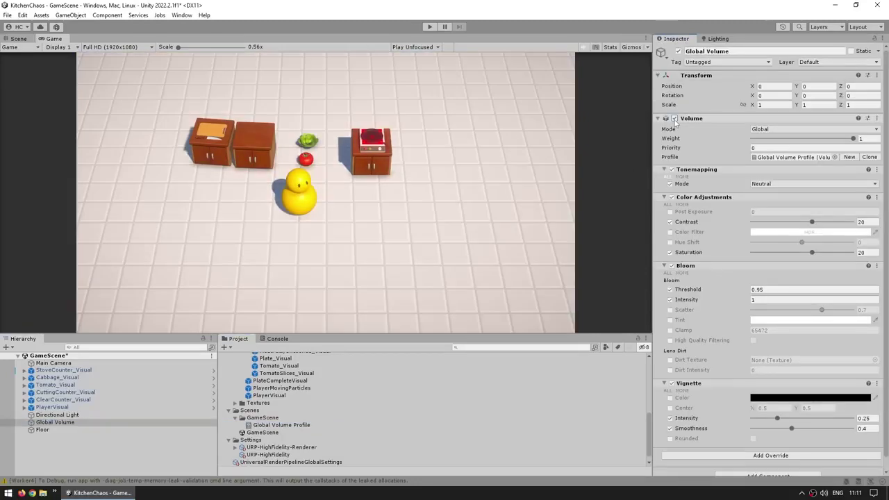
left_click(674, 118)
left_click(674, 119)
left_click(674, 118)
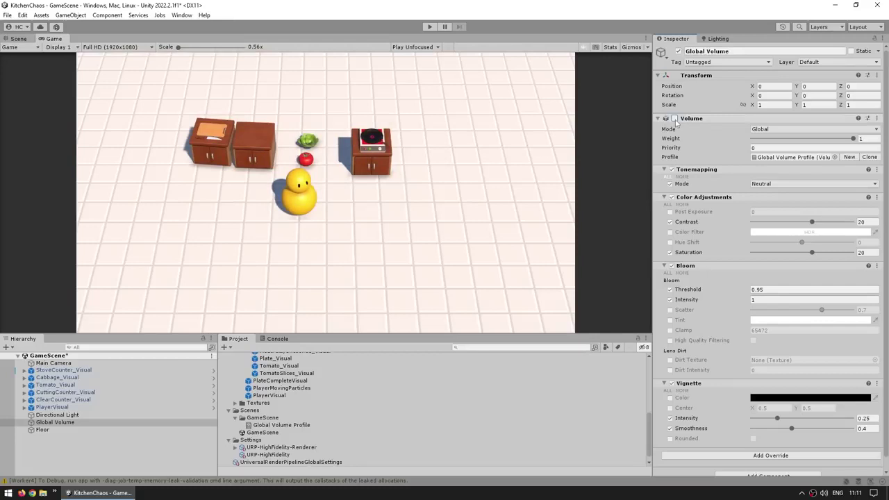
left_click(674, 119)
left_click(674, 119)
left_click(674, 119)
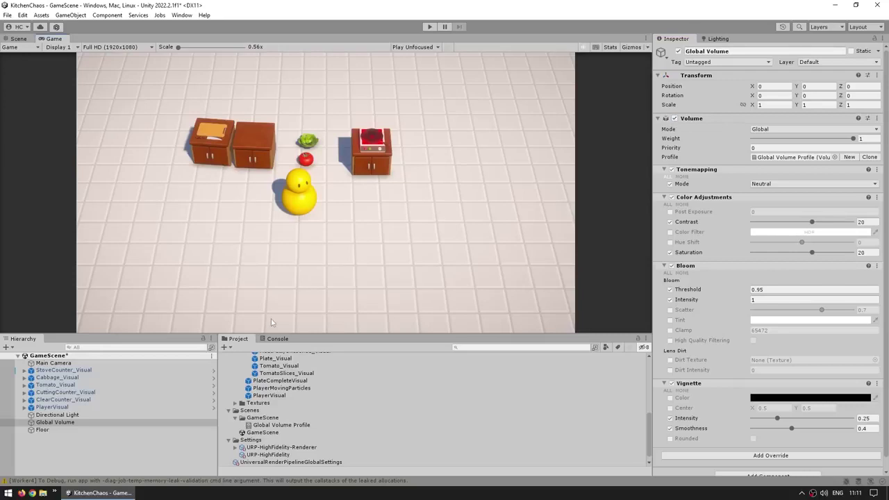
Delete all test visuals from StoveCounter_Visual through PlayerVisual and save the scene.
left_click(63, 370)
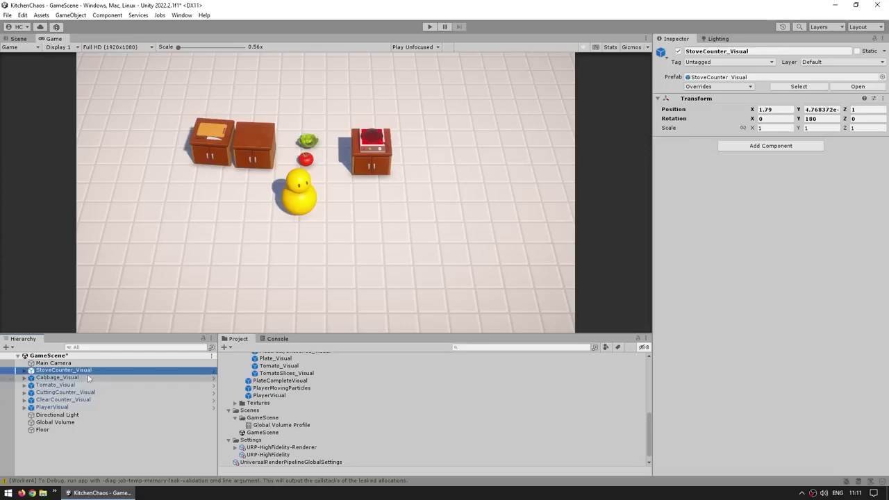
left_click(43, 409, "shift")
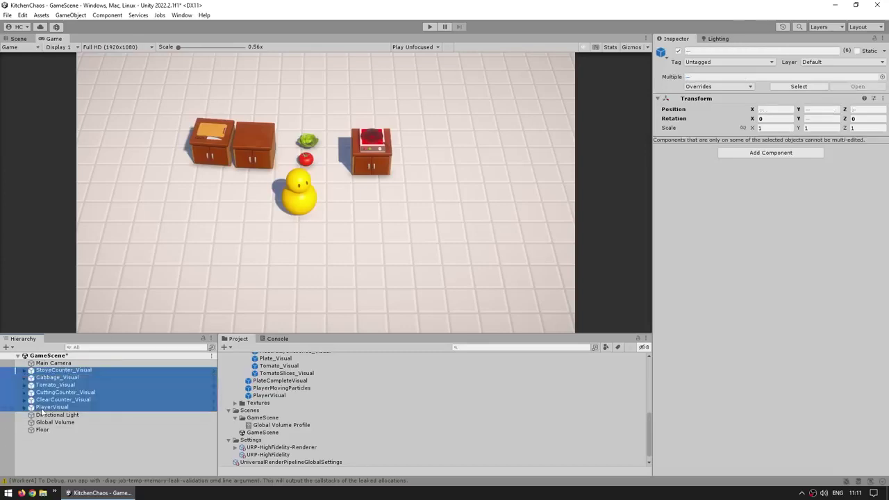
key("Delete")
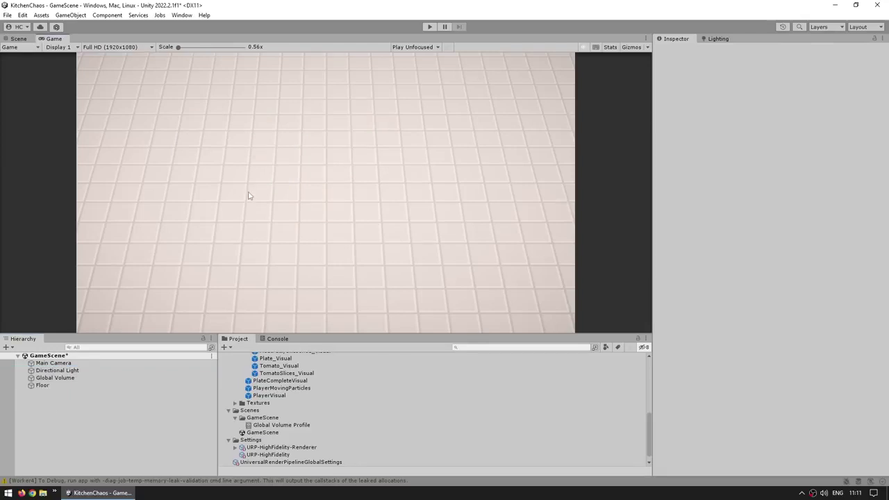
key("ctrl+s")
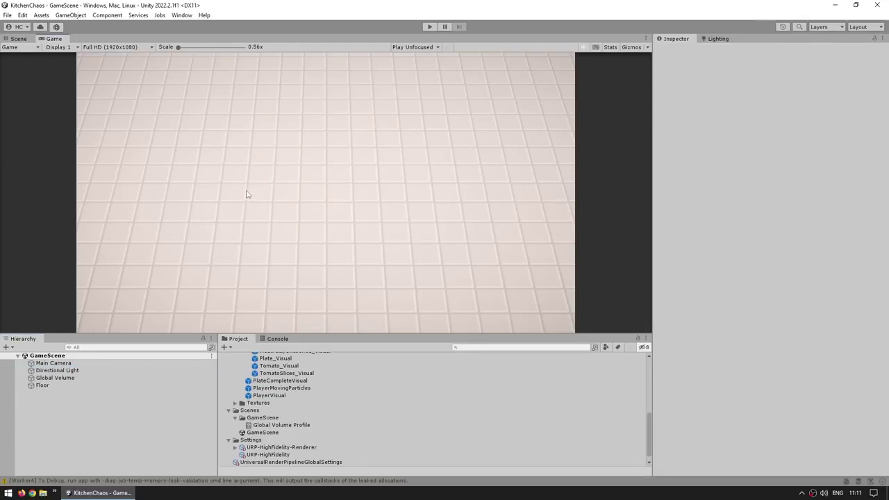